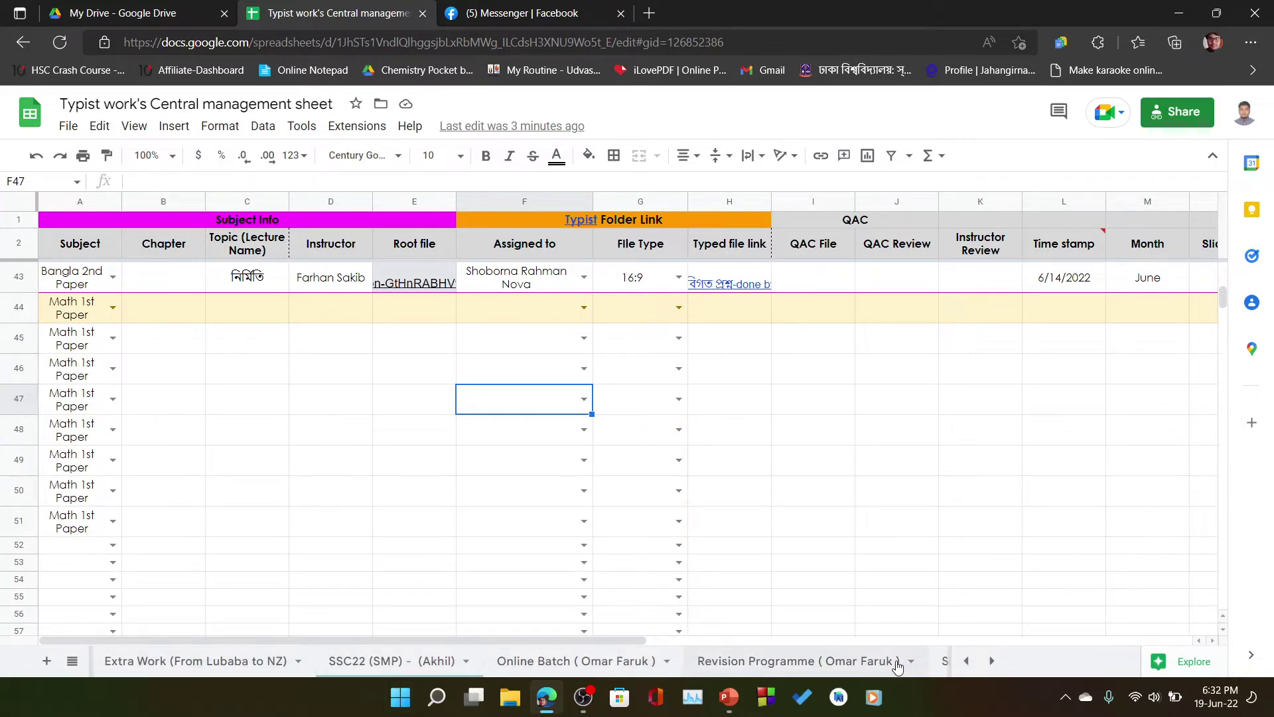
pyautogui.click(992, 662)
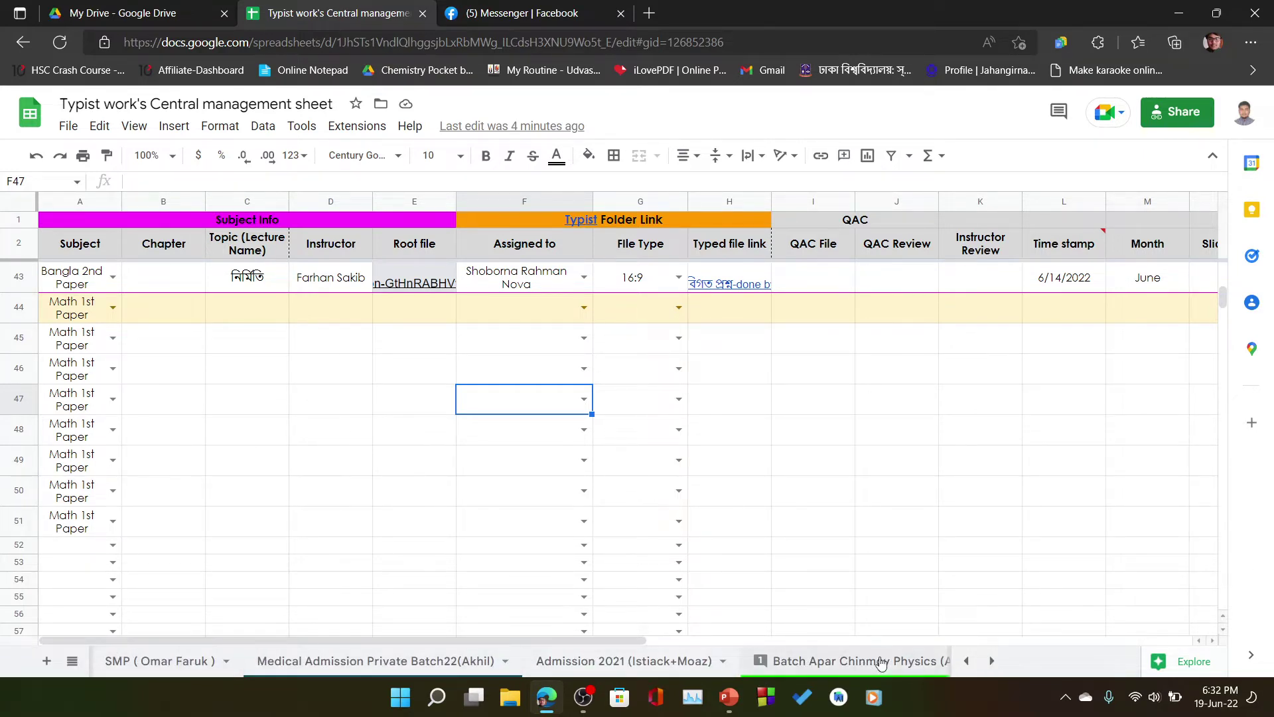
pyautogui.click(967, 661)
pyautogui.click(966, 661)
pyautogui.click(967, 661)
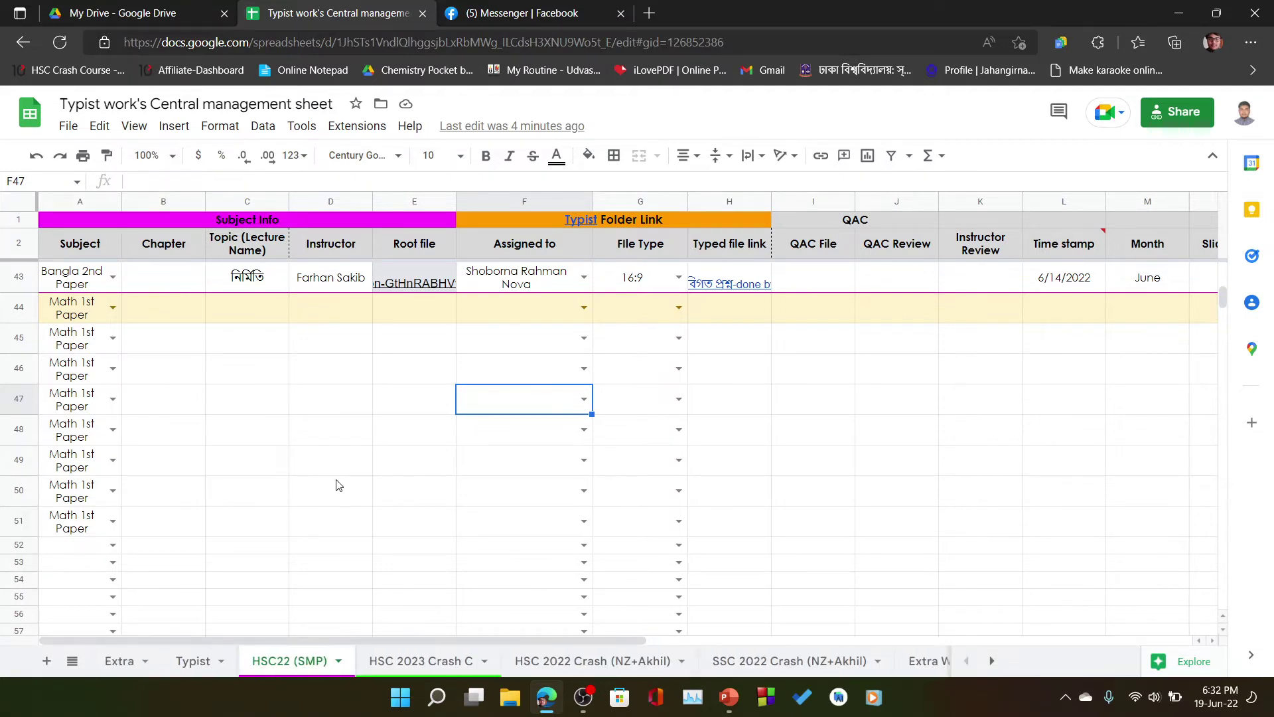
pyautogui.click(299, 369)
pyautogui.click(166, 340)
pyautogui.scroll(2, 341, 447)
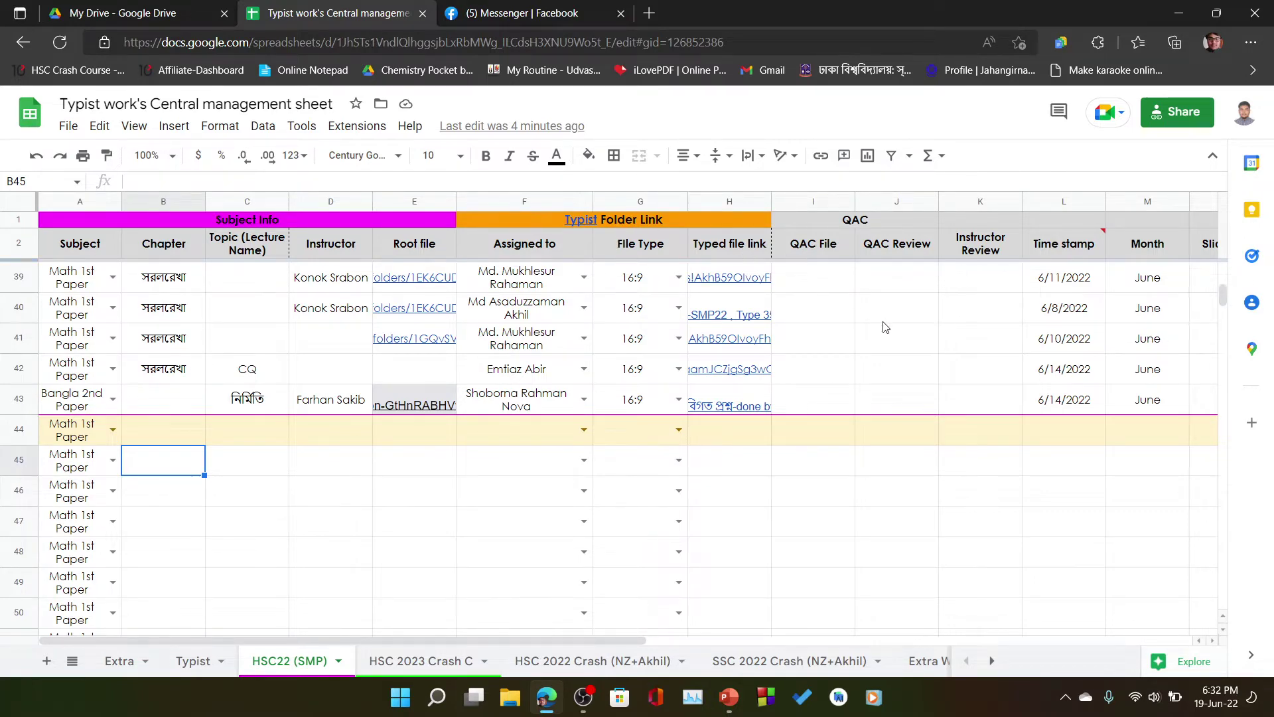
pyautogui.scroll(-1, 119, 450)
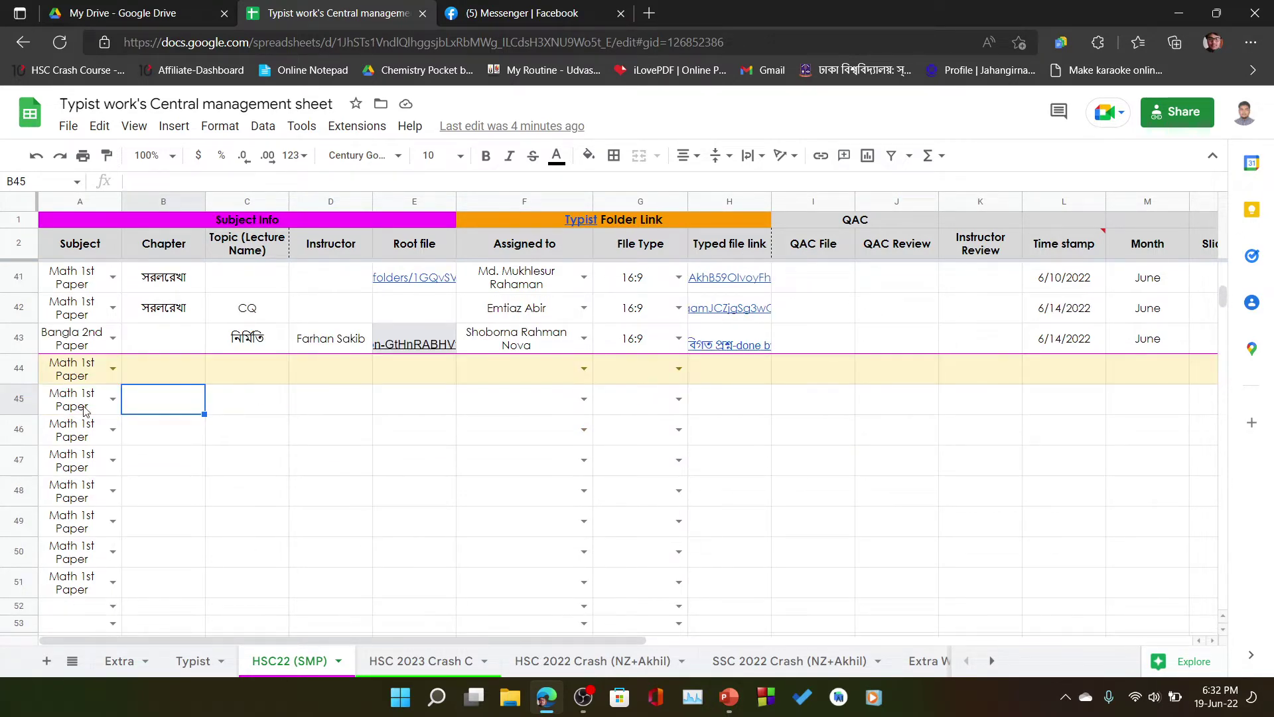
pyautogui.click(247, 407)
pyautogui.click(344, 430)
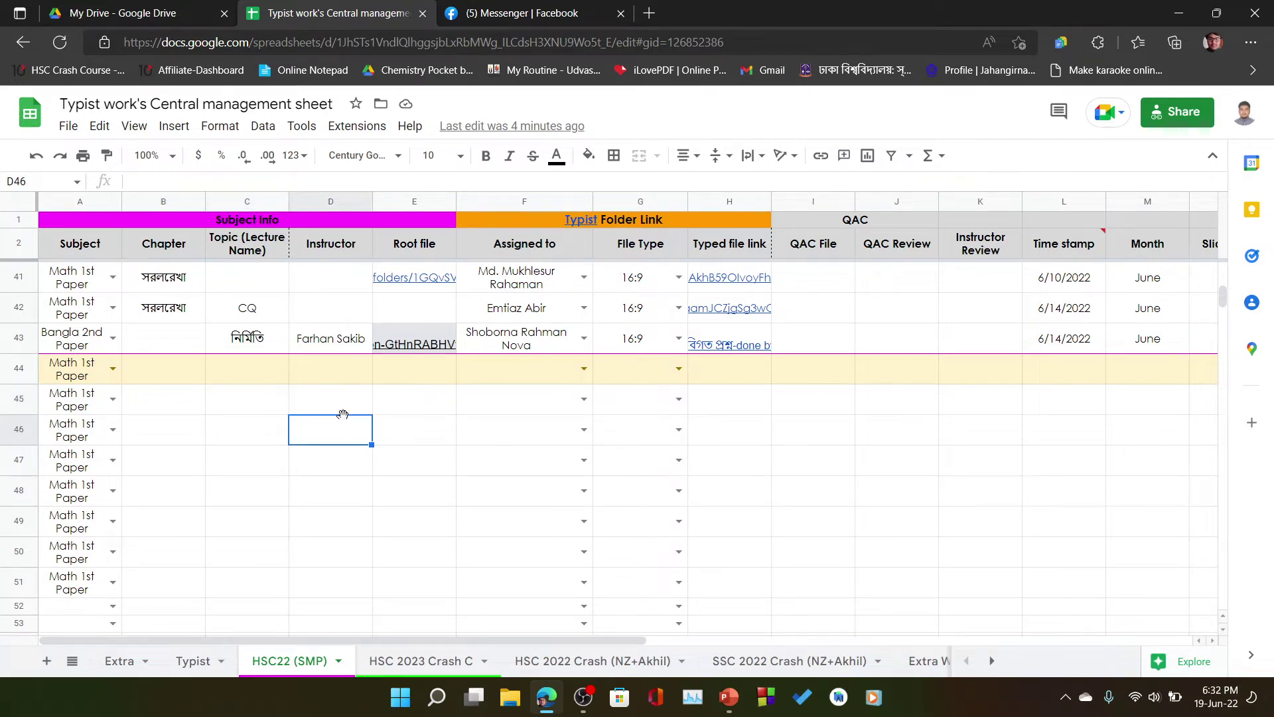
pyautogui.click(363, 405)
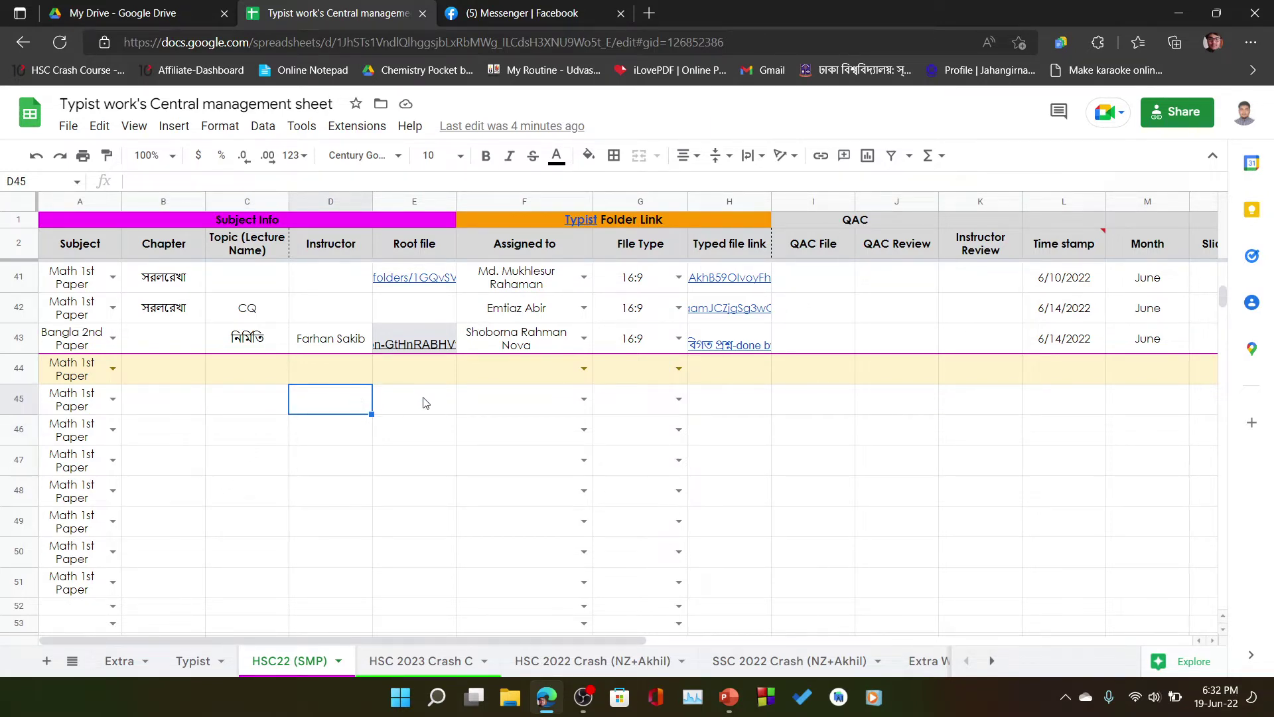
pyautogui.click(397, 395)
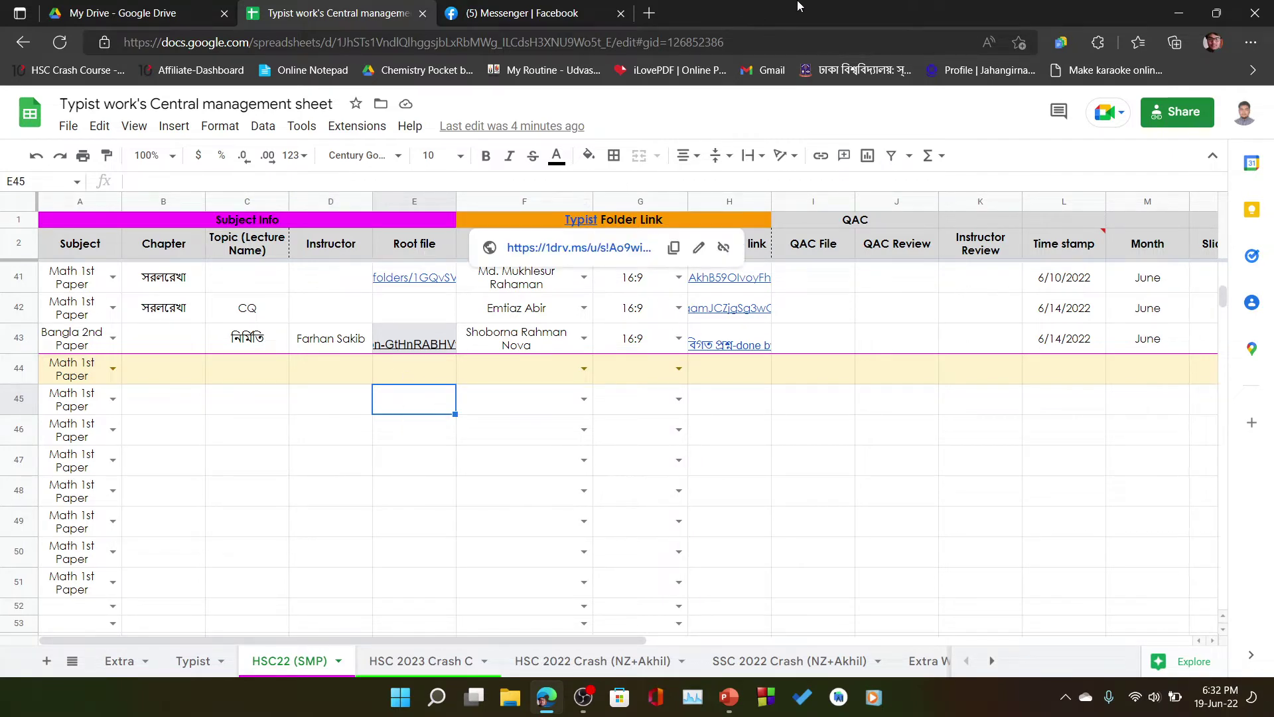
pyautogui.doubleClick(423, 417)
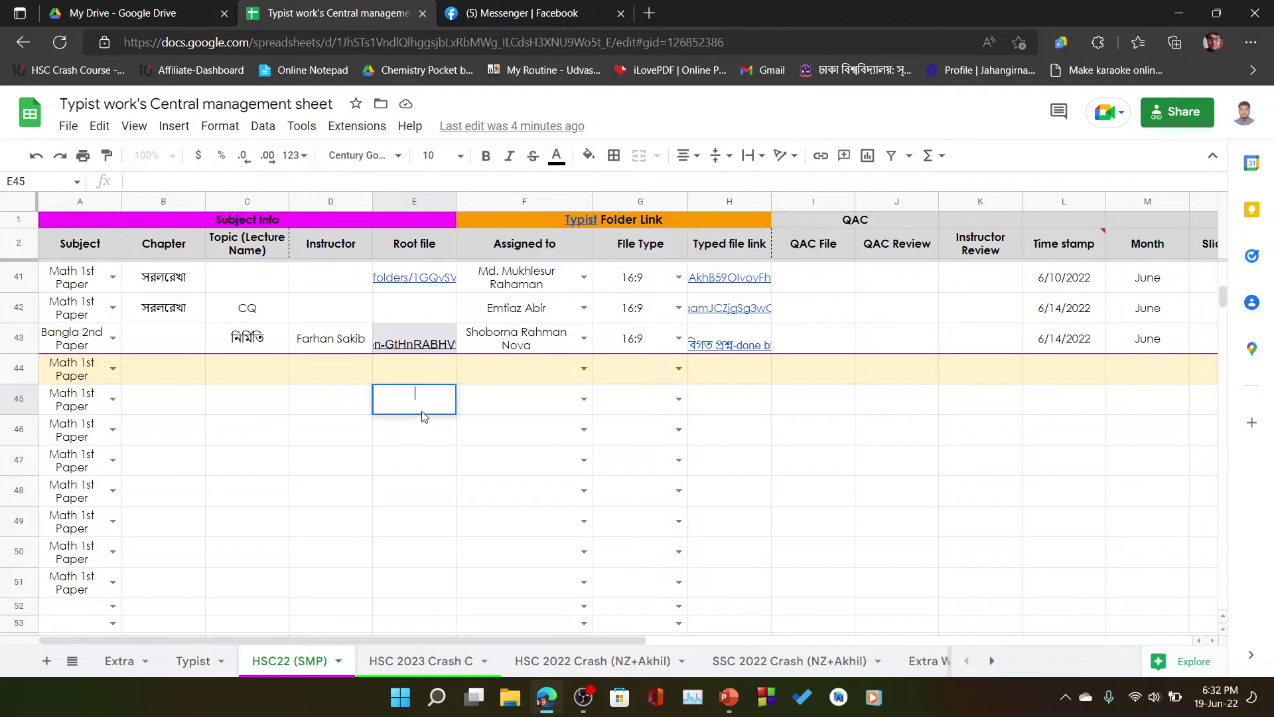
pyautogui.click(551, 420)
pyautogui.click(584, 399)
pyautogui.scroll(-5, 541, 473)
pyautogui.scroll(-12, 541, 473)
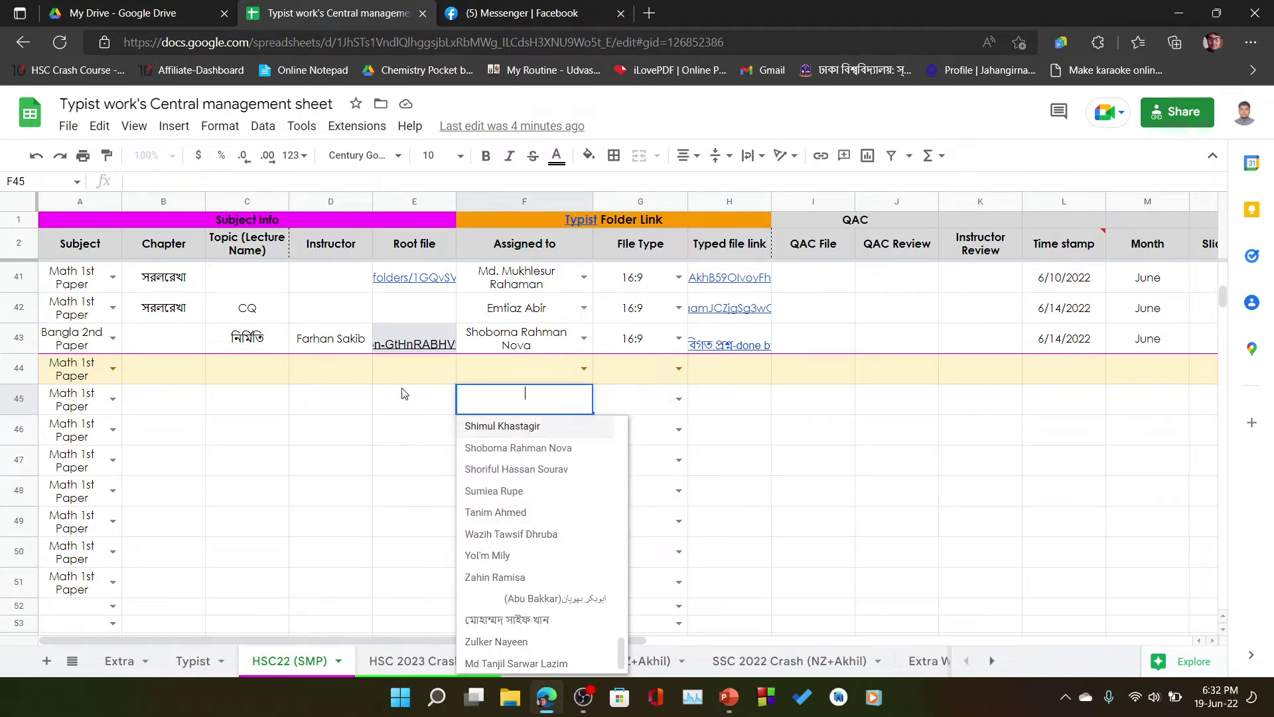
pyautogui.click(517, 406)
pyautogui.click(575, 408)
pyautogui.scroll(-5, 560, 545)
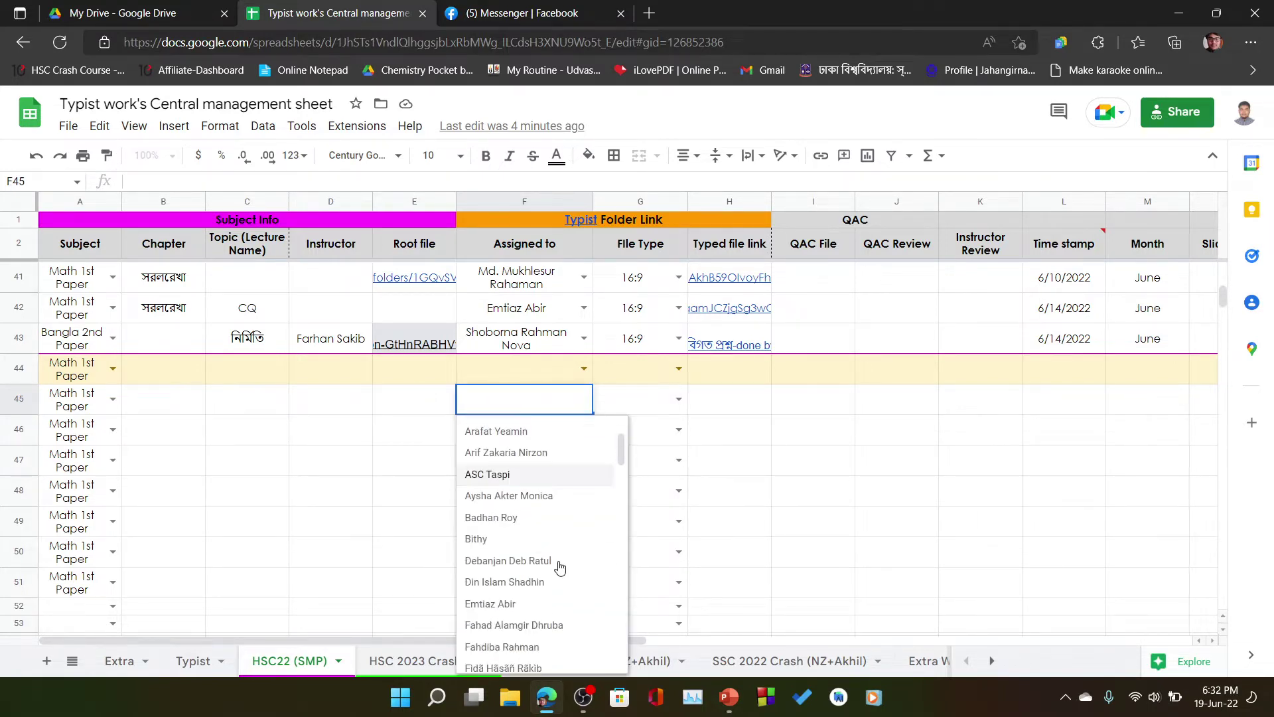
pyautogui.scroll(5, 567, 531)
pyautogui.scroll(-10, 572, 528)
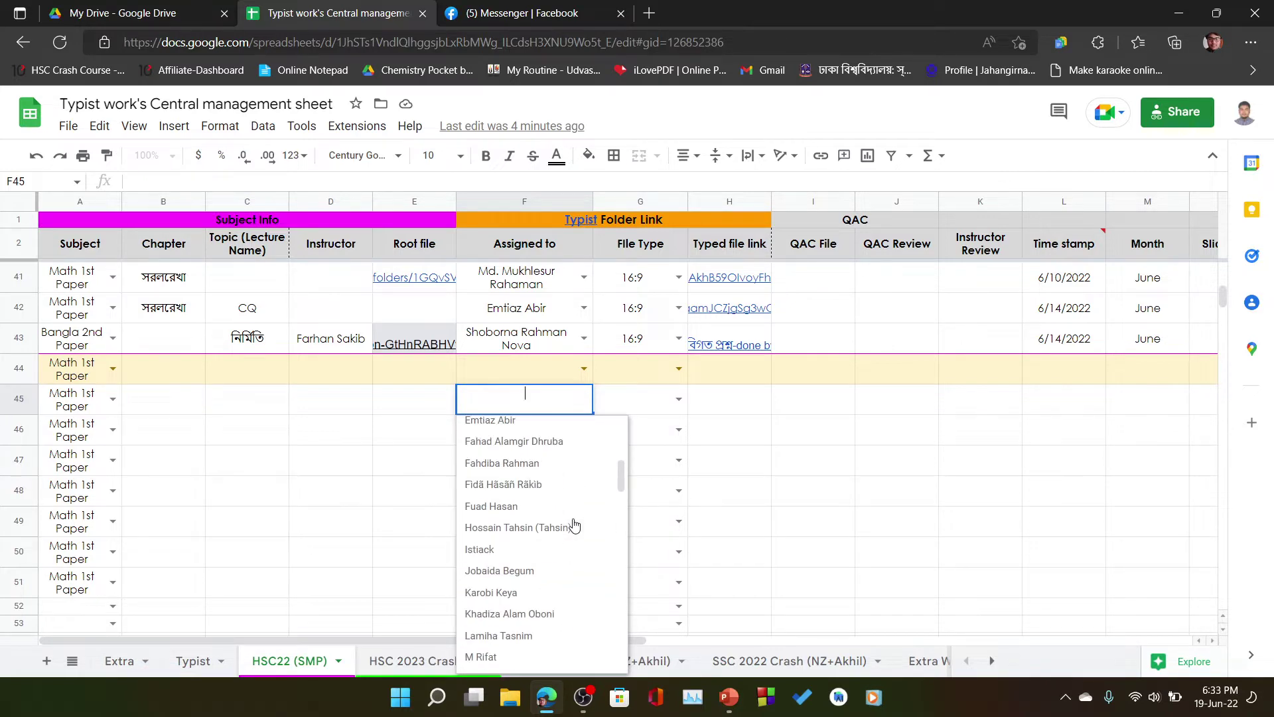
pyautogui.scroll(-5, 571, 528)
pyautogui.scroll(6, 571, 528)
pyautogui.click(425, 465)
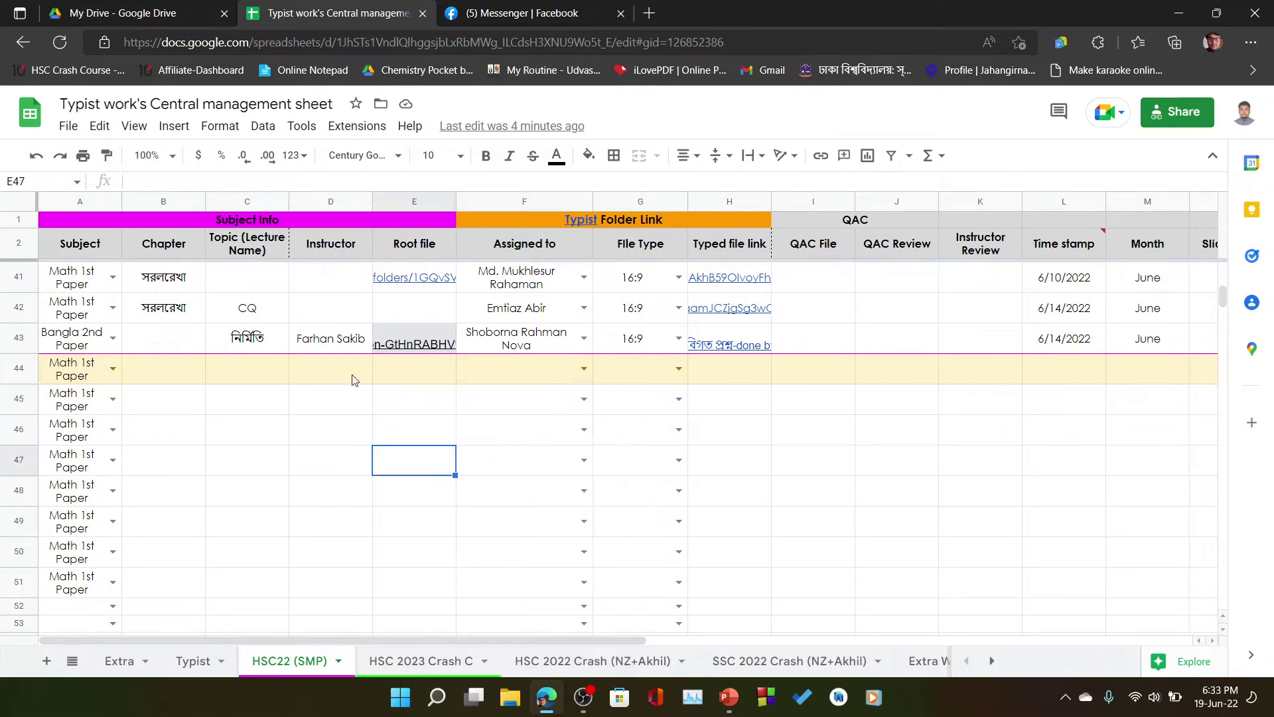
pyautogui.click(19, 369)
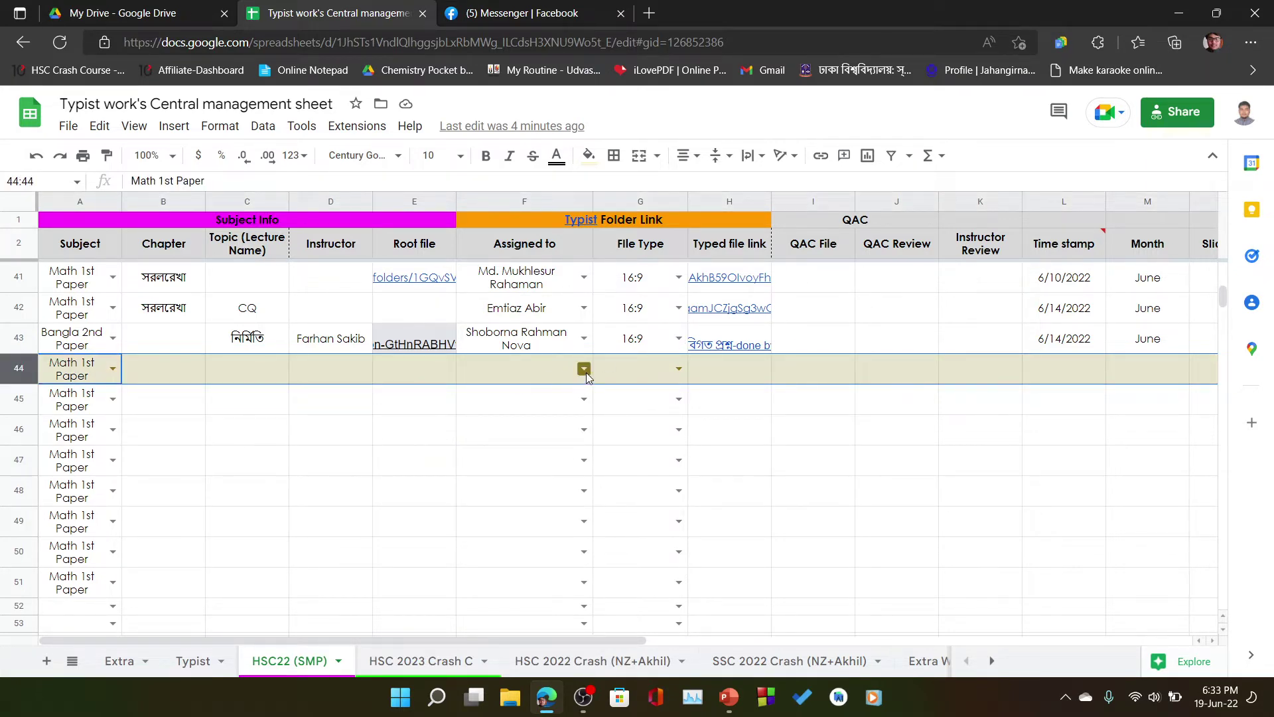
pyautogui.click(519, 400)
# - Enter the chapter 'Inverse Trigonometry' in B44
pyautogui.click(184, 377)
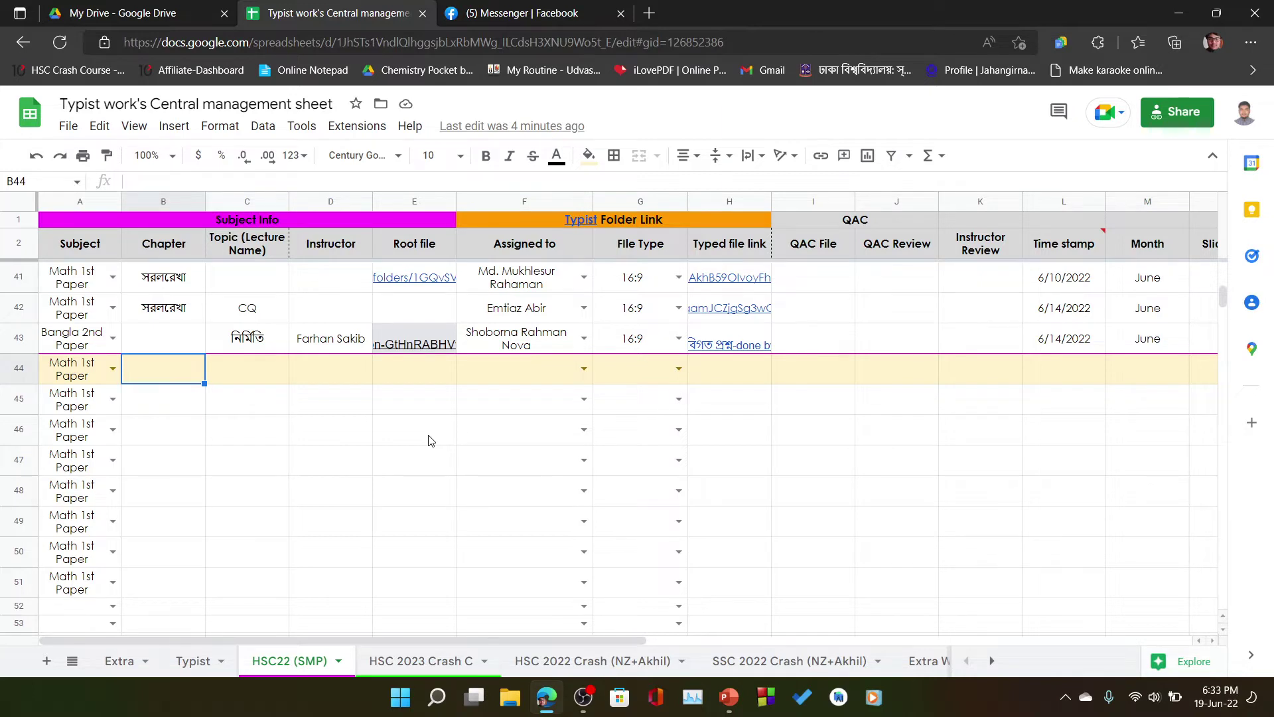
pyautogui.write('ইনে')
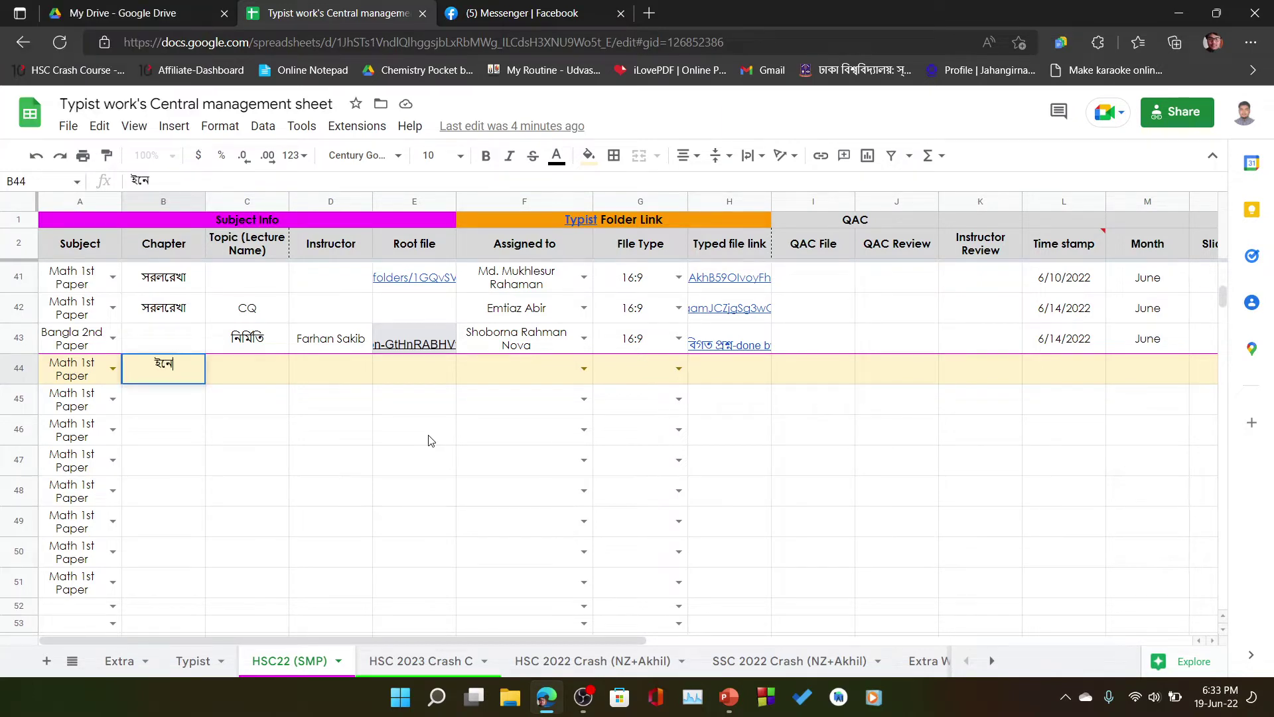
pyautogui.write('Inverse Tri')
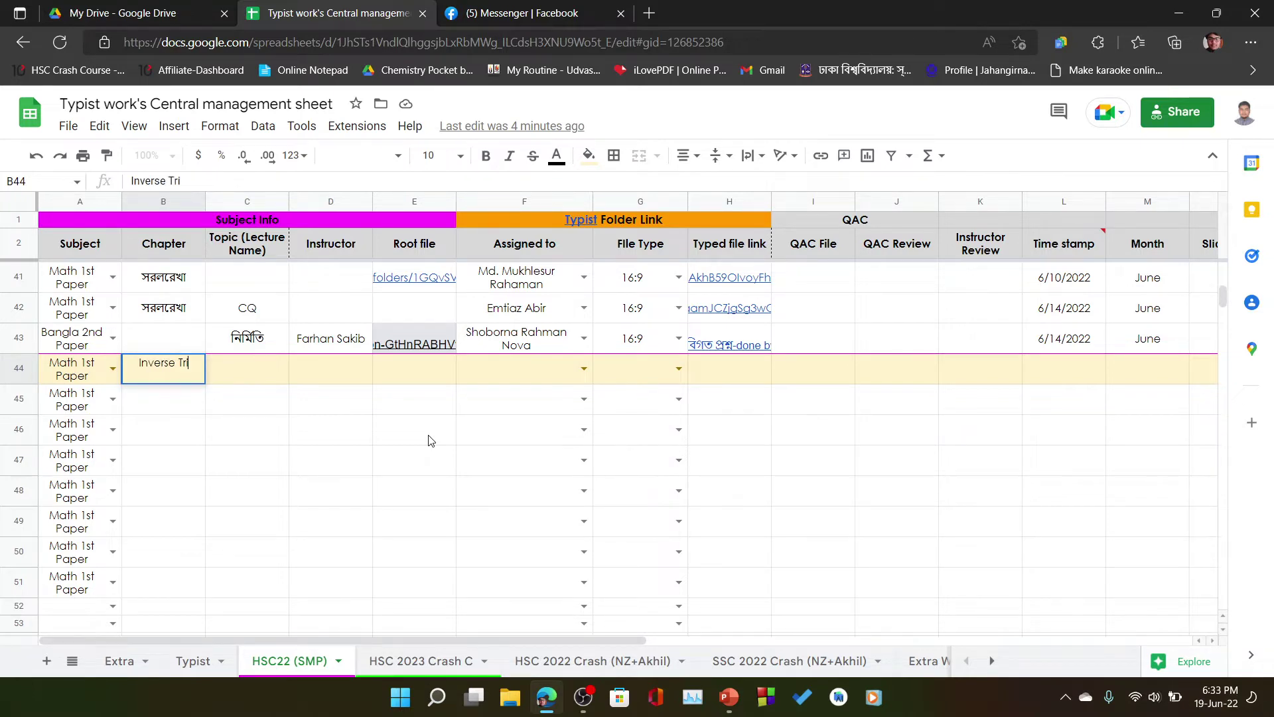
pyautogui.write('gonometry')
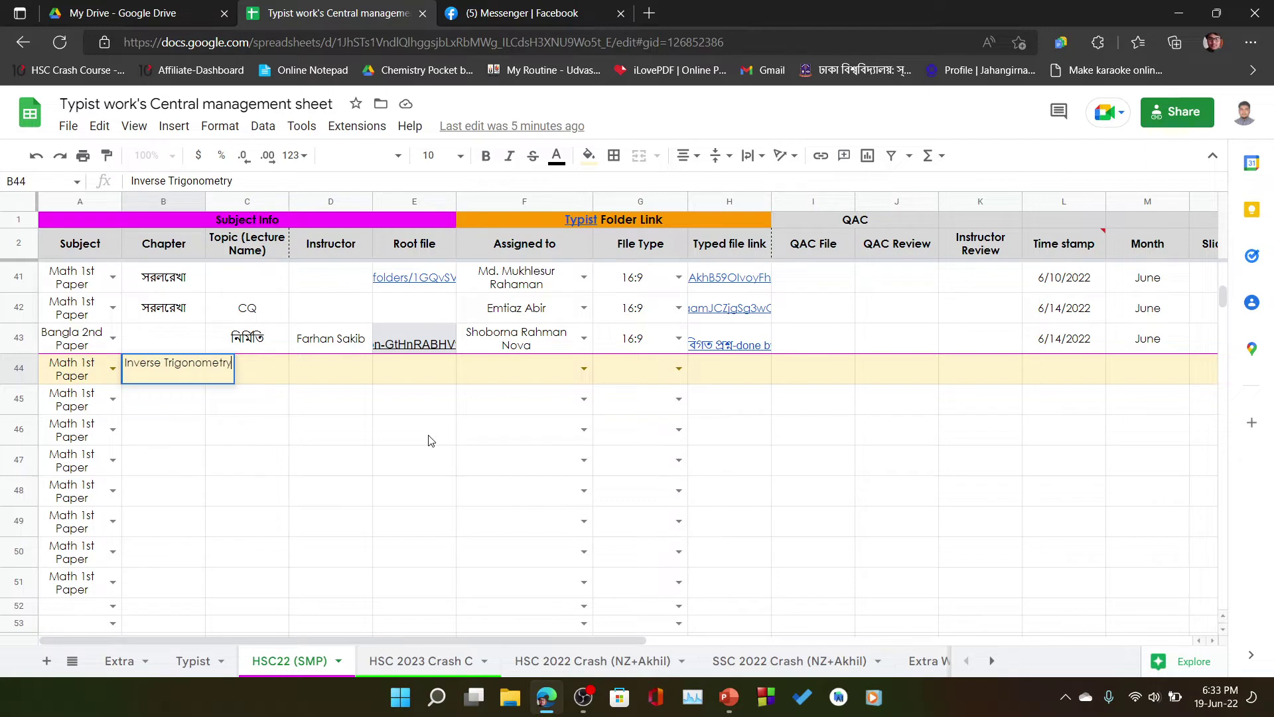
pyautogui.press('Return')
pyautogui.press('Up')
pyautogui.press('Right')
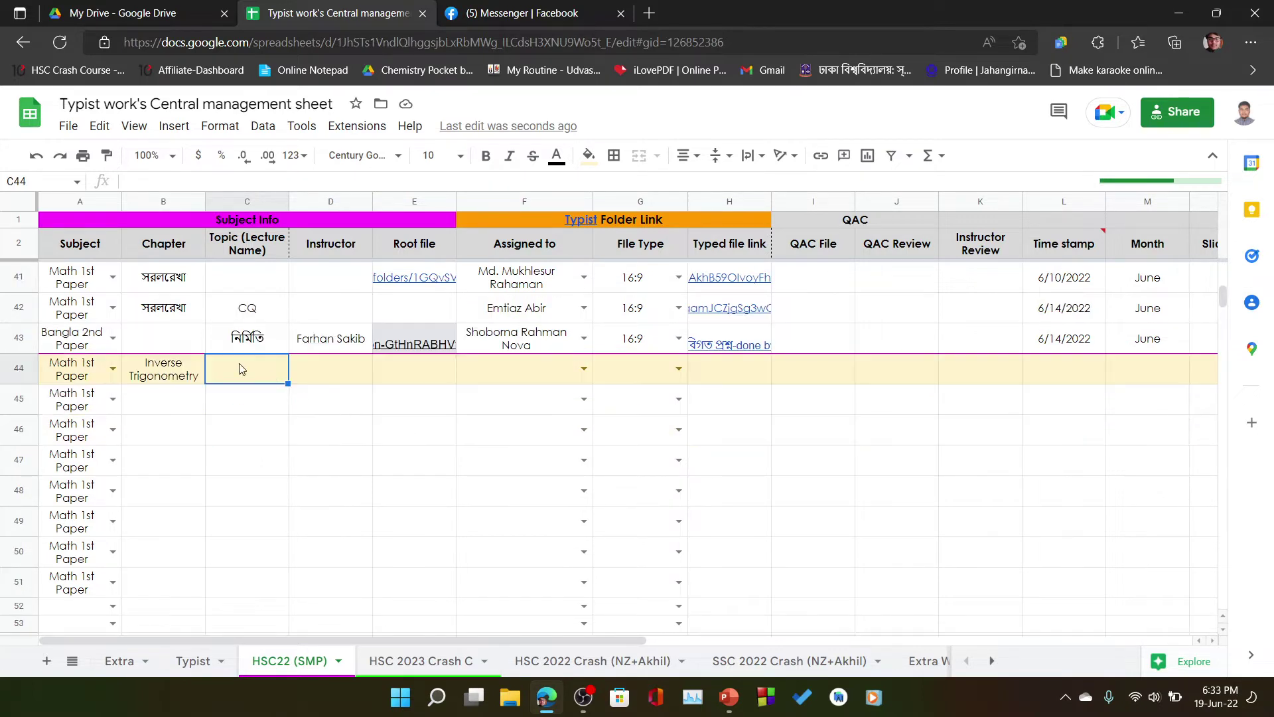
# - Enter topic 'Que' in C44 and the instructor's name in D44
pyautogui.write('Que')
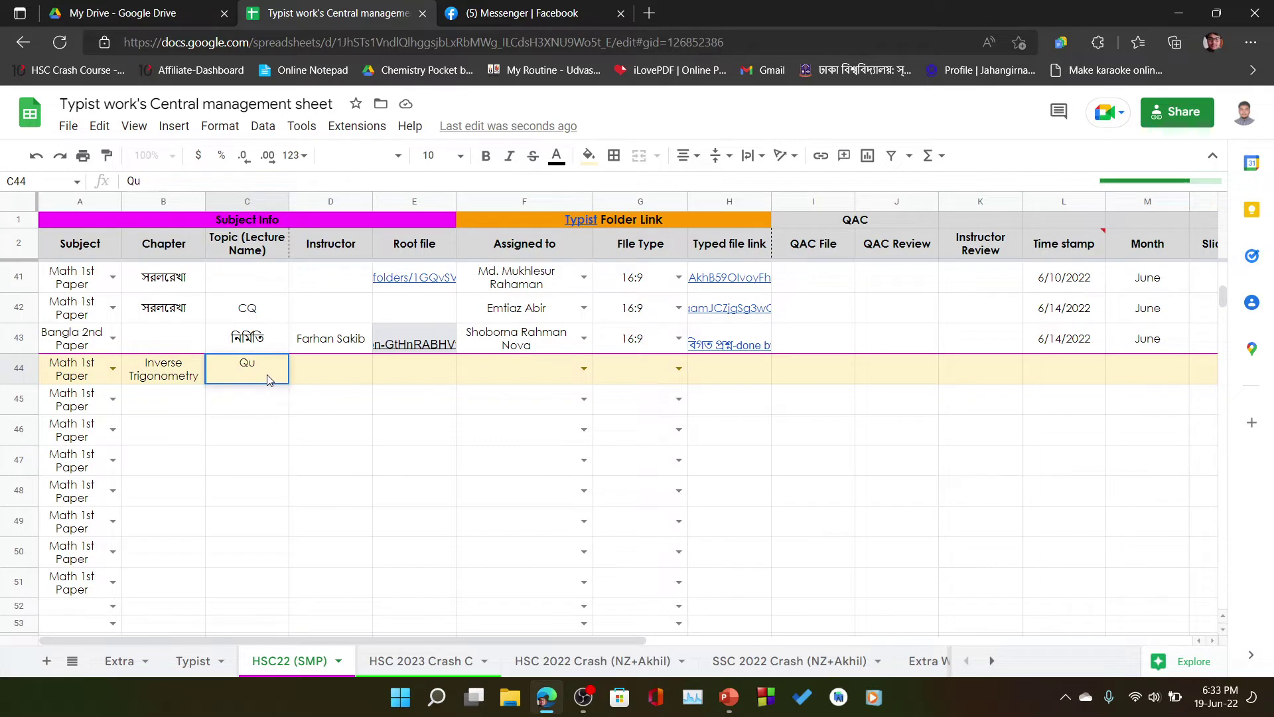
pyautogui.press('BackSpace')
pyautogui.press('BackSpace')
pyautogui.press('Return')
pyautogui.press('Up')
pyautogui.press('Right')
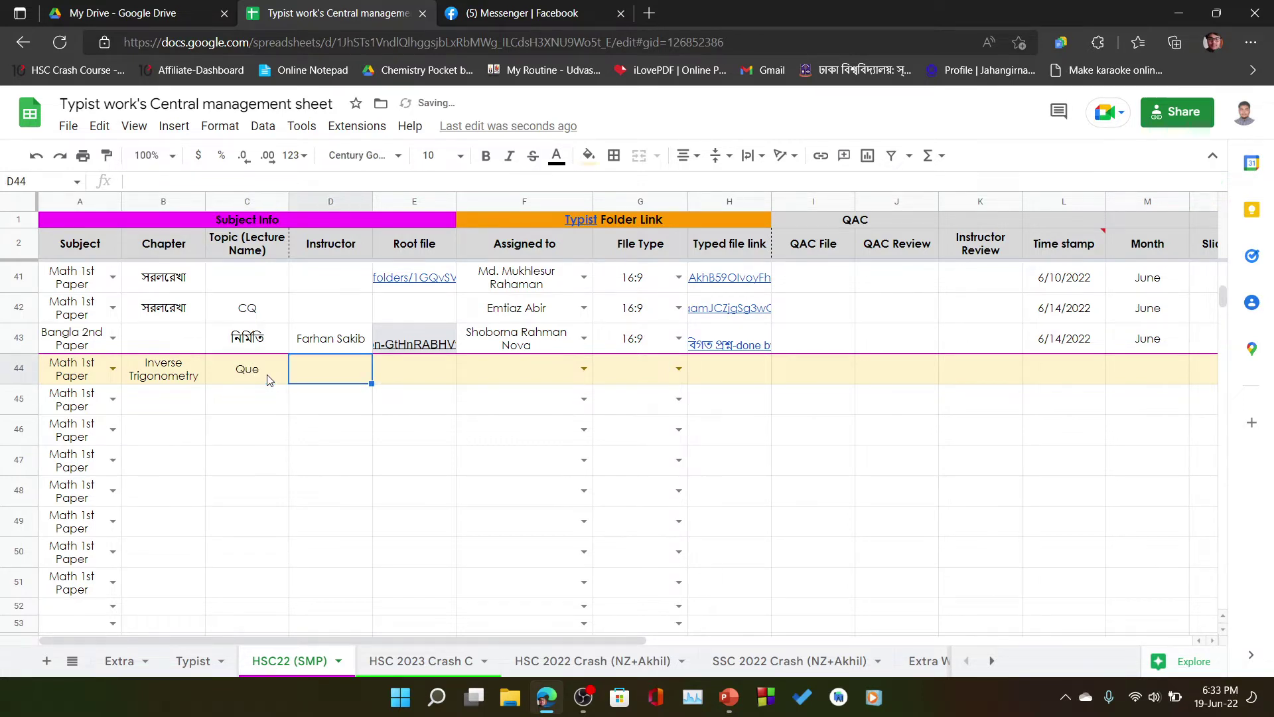
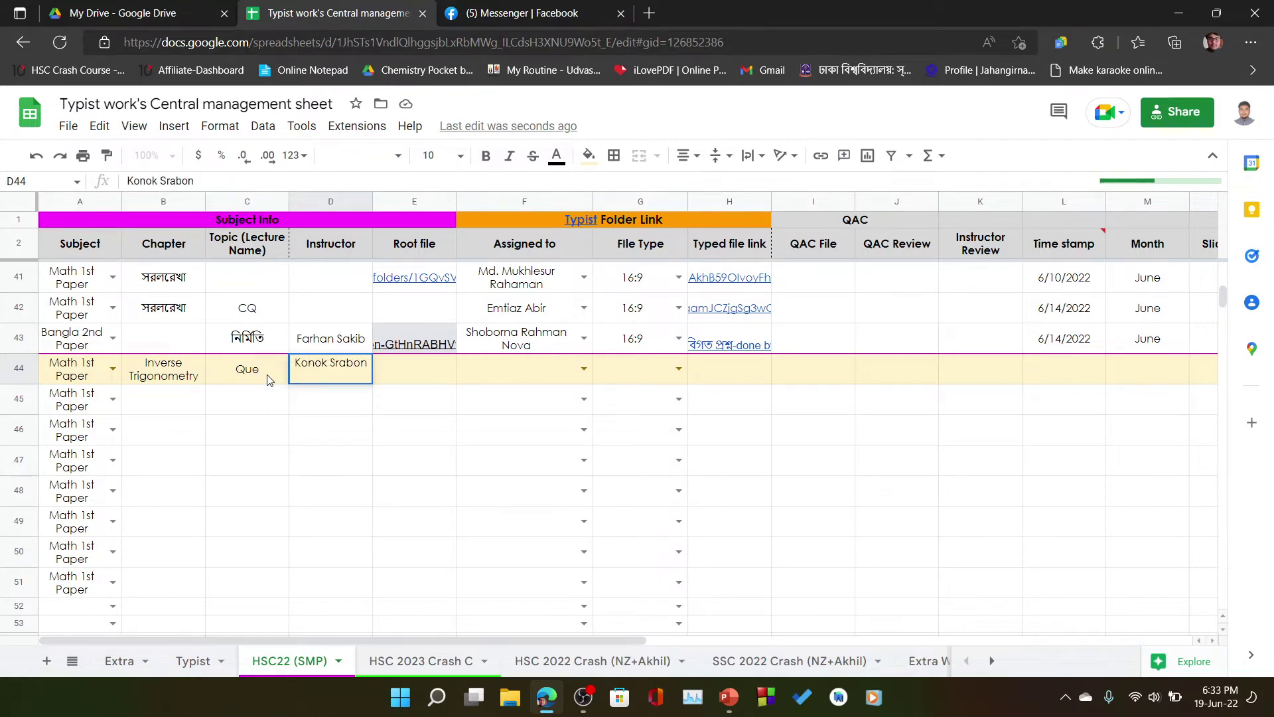
pyautogui.press('Return')
pyautogui.press('Up')
pyautogui.press('Up')
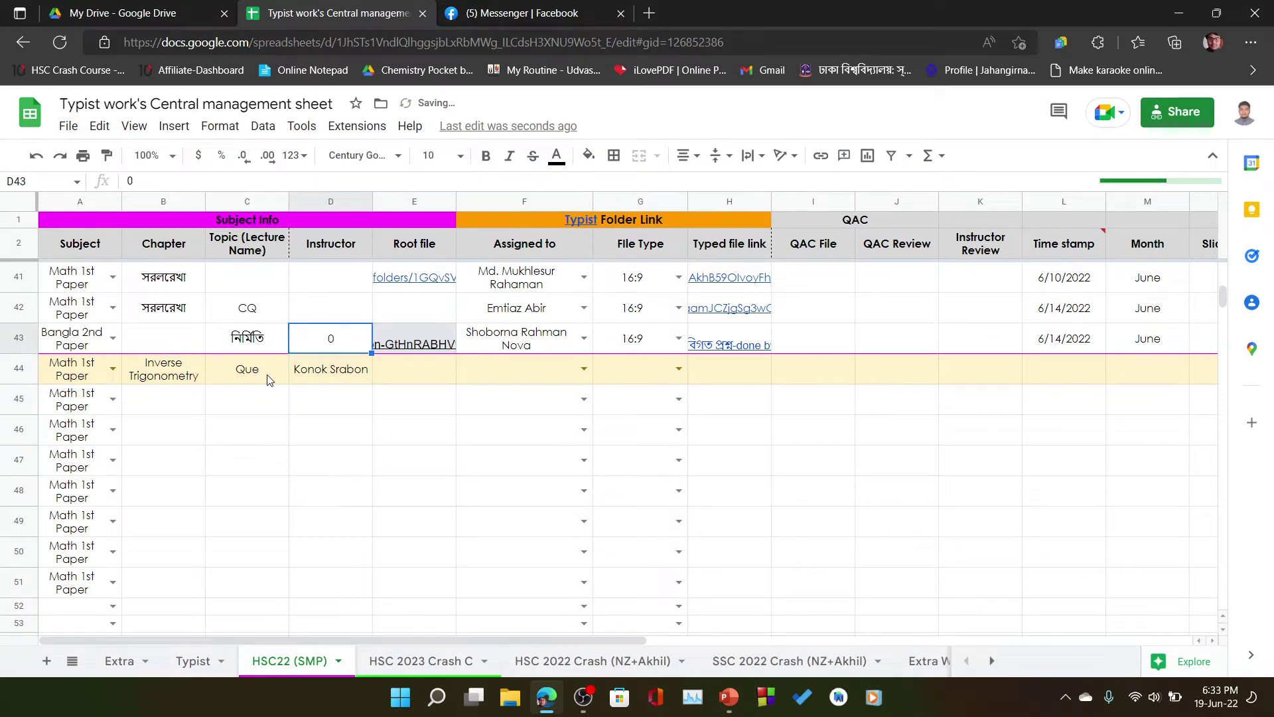
pyautogui.press('Right')
pyautogui.press('Down')
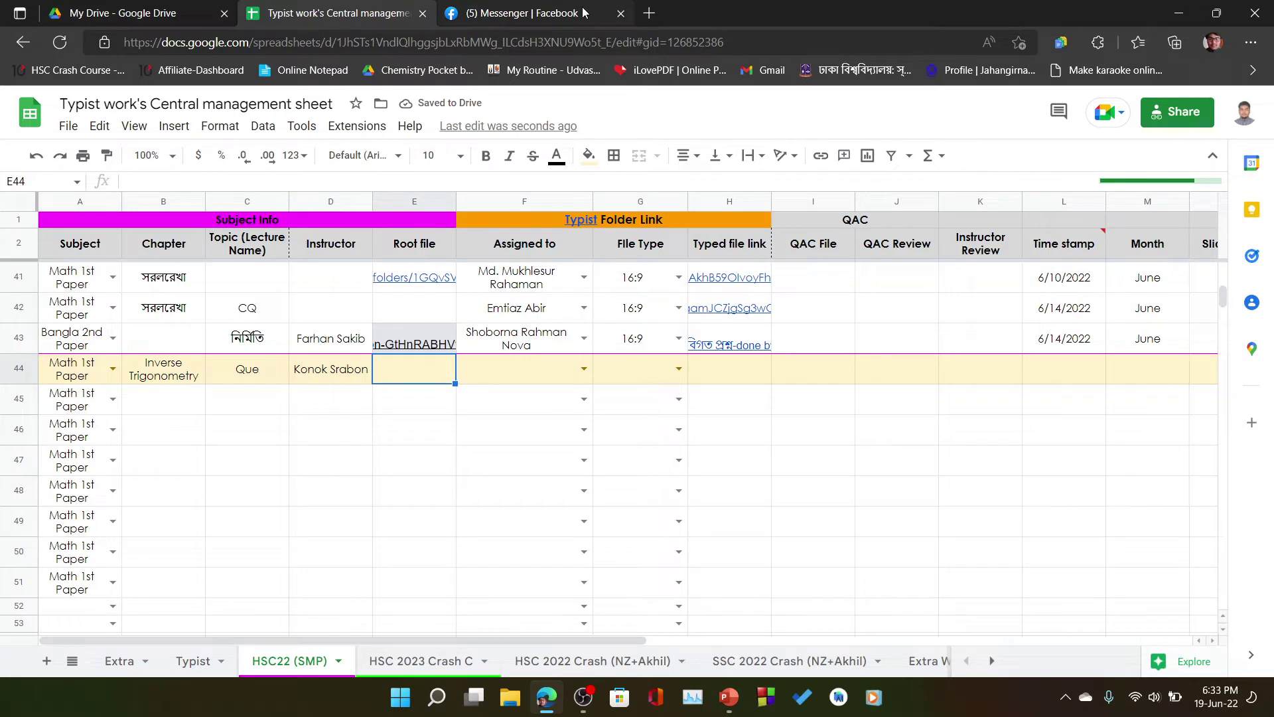
pyautogui.click(180, 19)
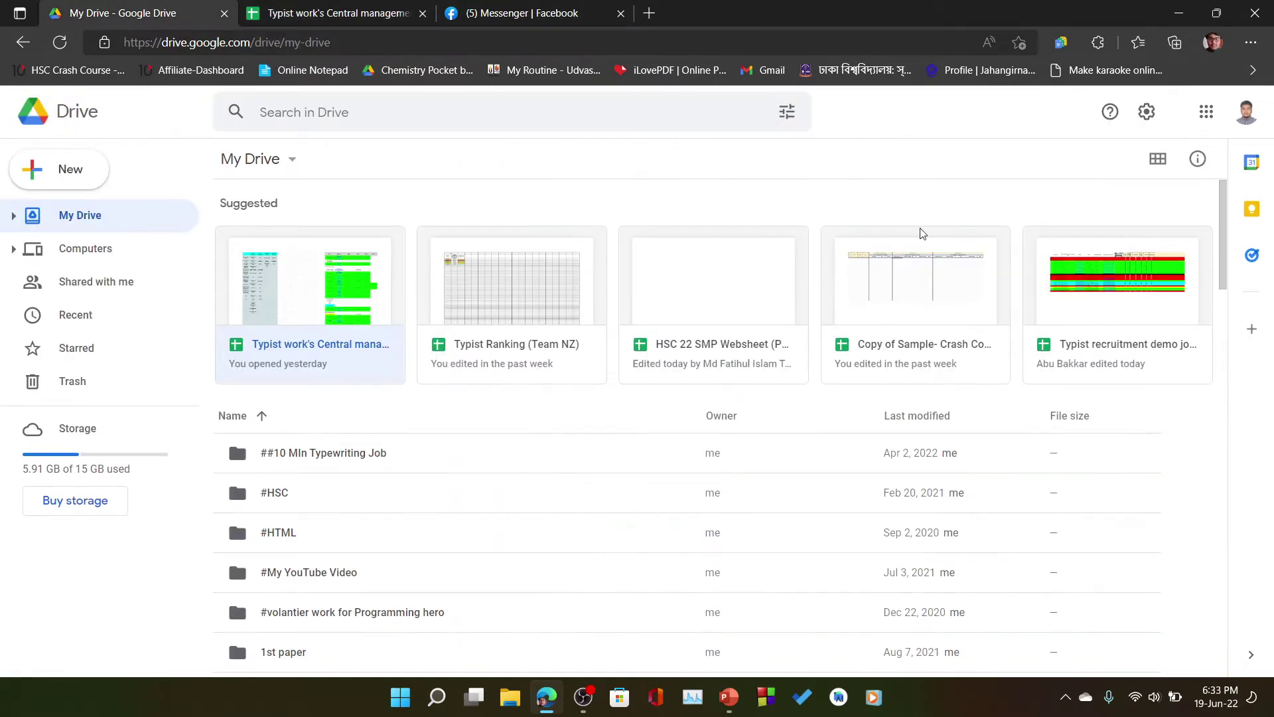
pyautogui.click(560, 15)
pyautogui.click(267, 8)
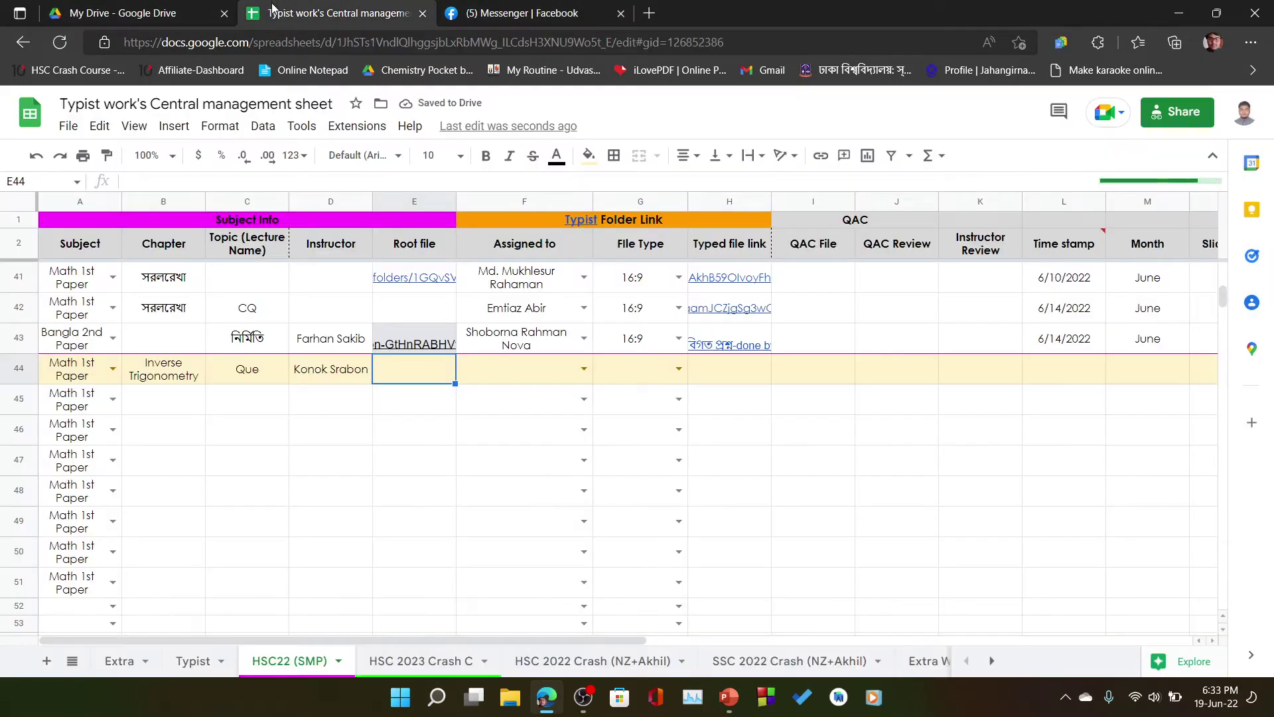
pyautogui.click(490, 459)
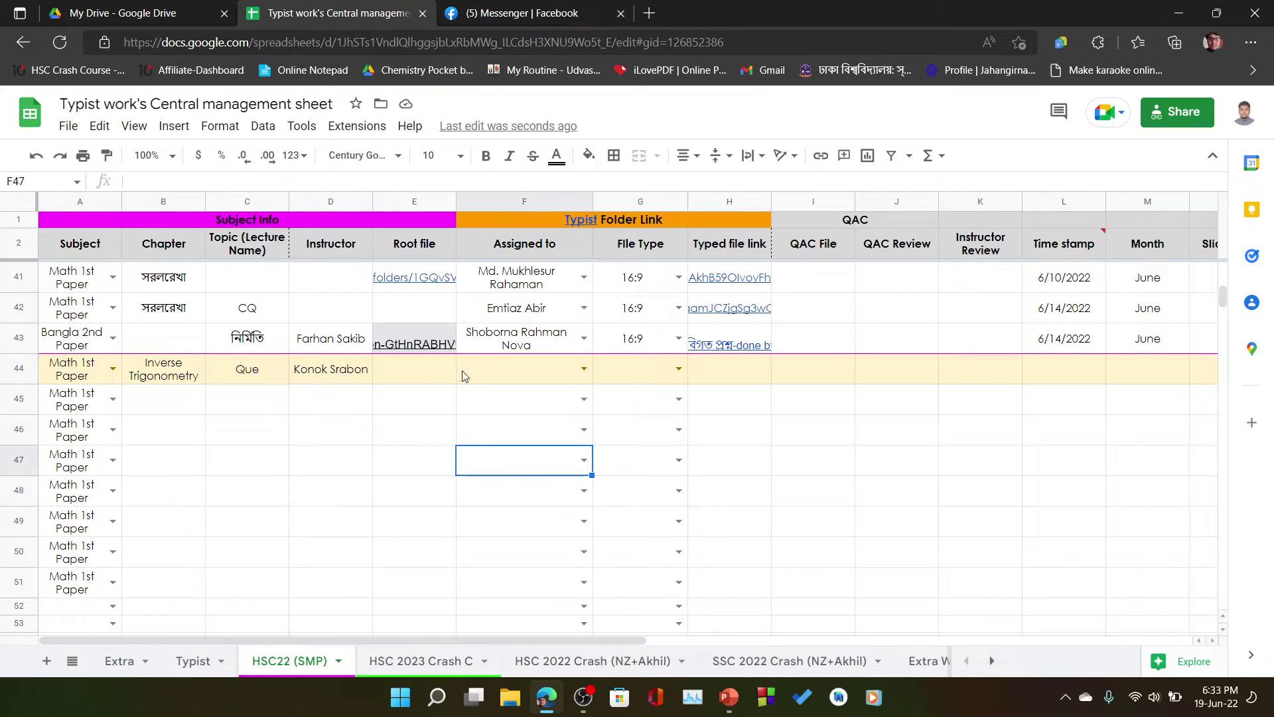
pyautogui.click(441, 8)
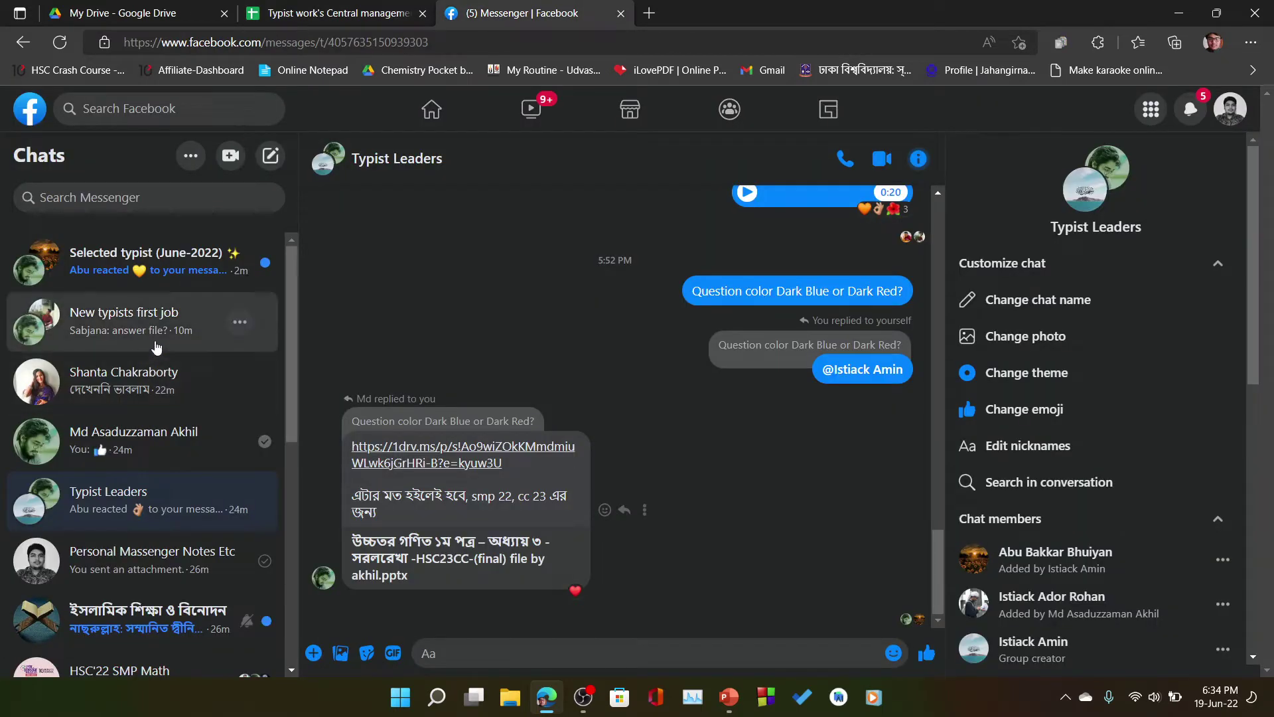
pyautogui.scroll(-2, 178, 516)
pyautogui.scroll(-1, 178, 515)
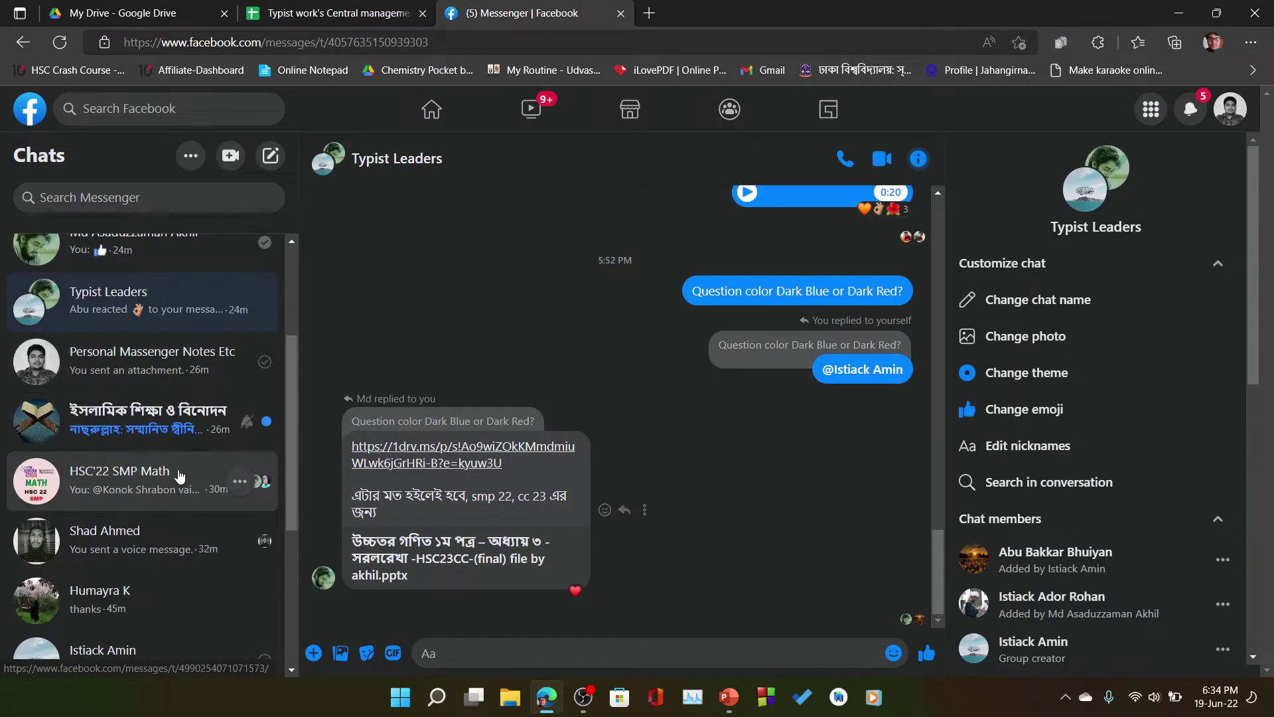
pyautogui.click(177, 476)
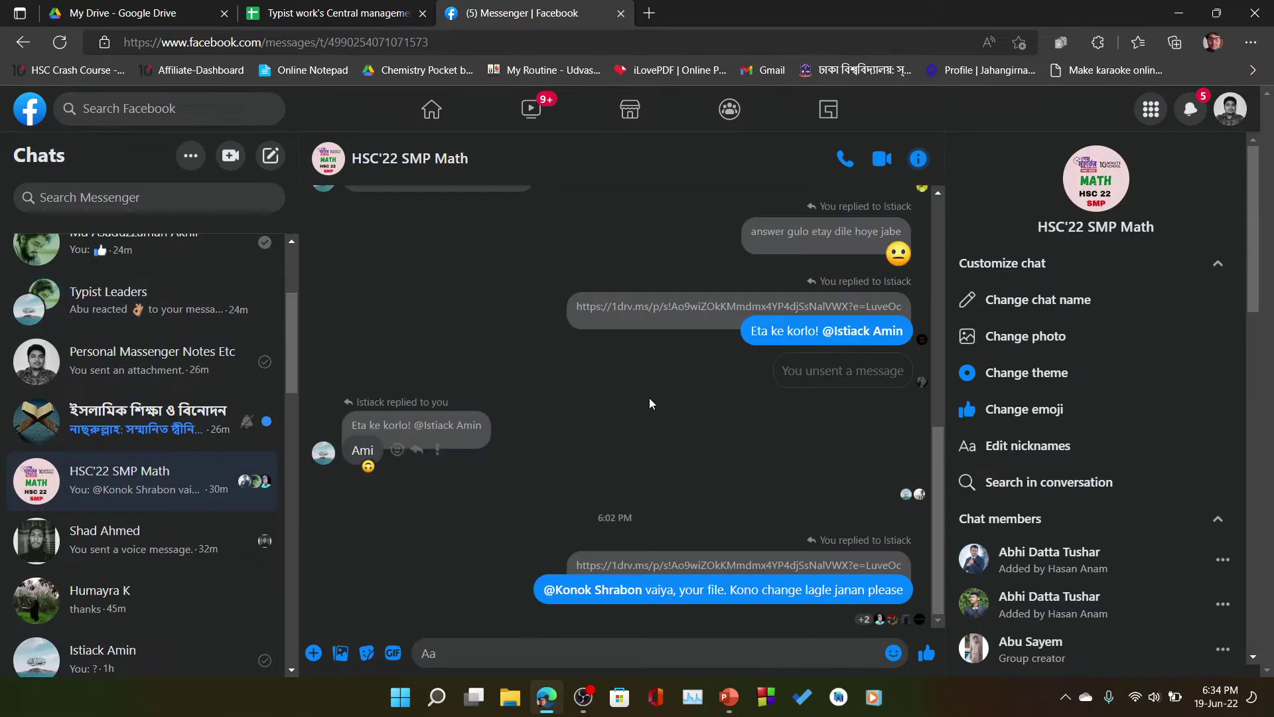
pyautogui.scroll(10, 649, 397)
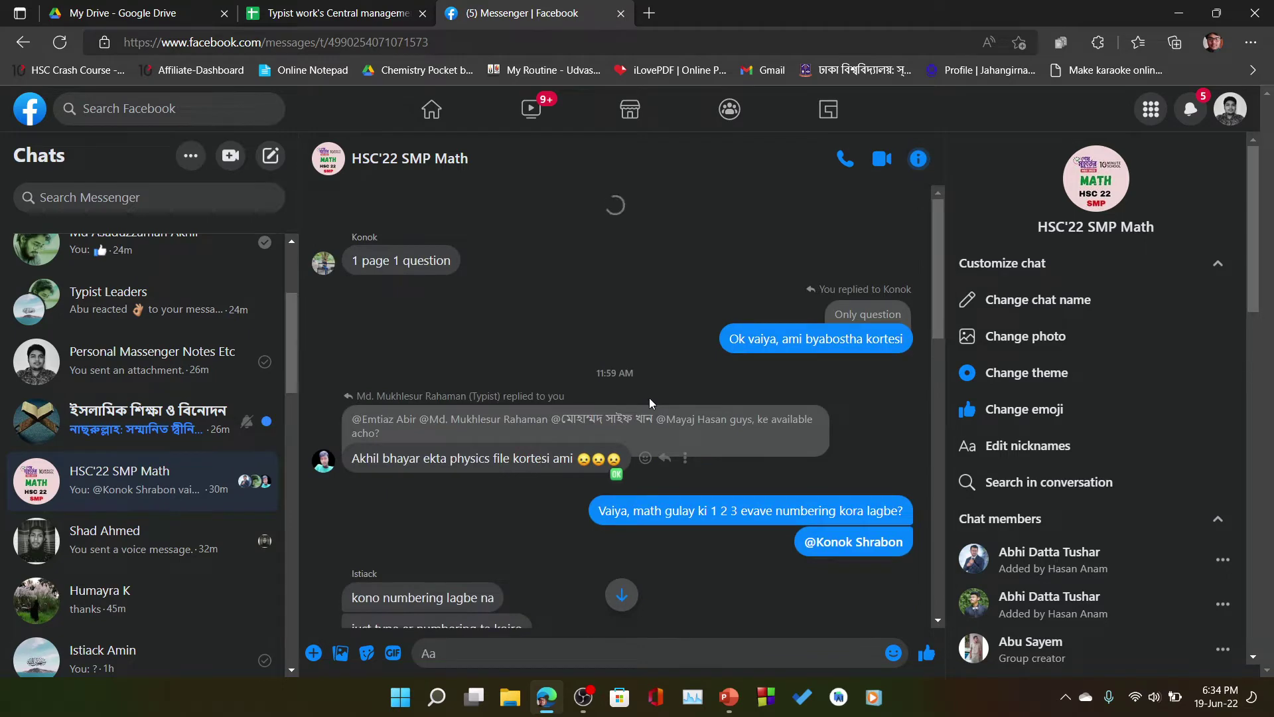
pyautogui.scroll(10, 582, 336)
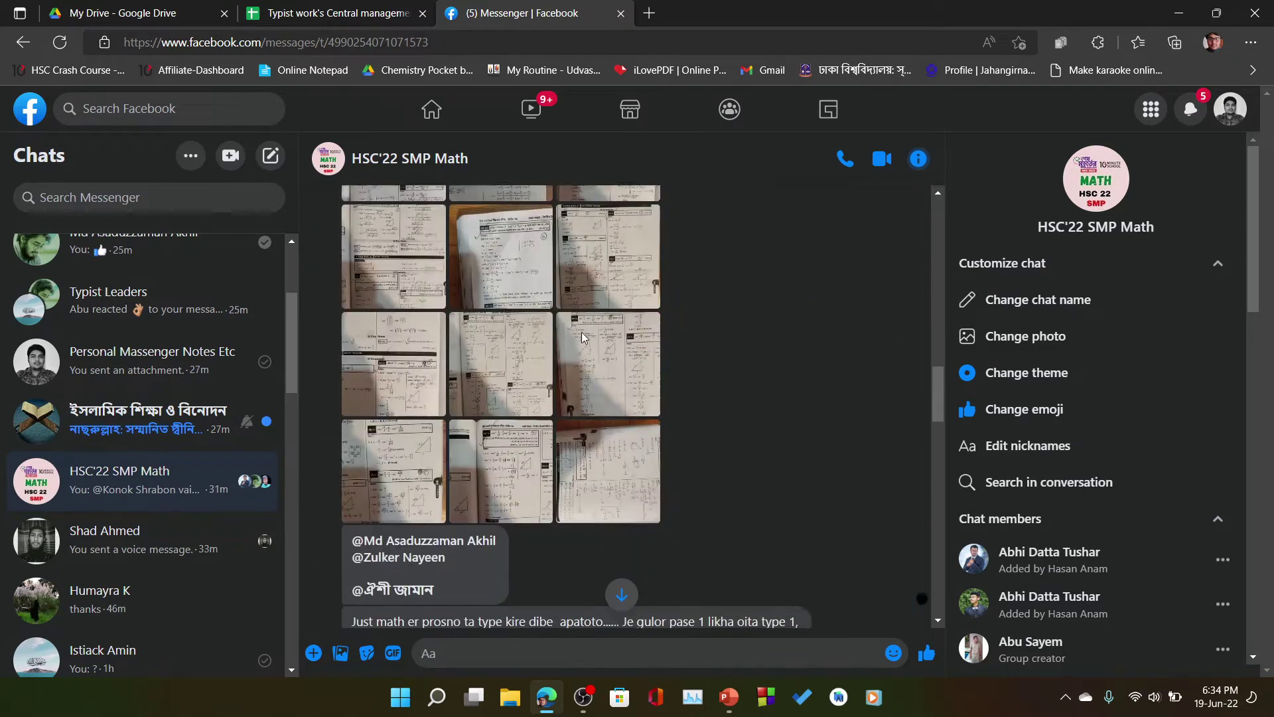
pyautogui.scroll(10, 581, 332)
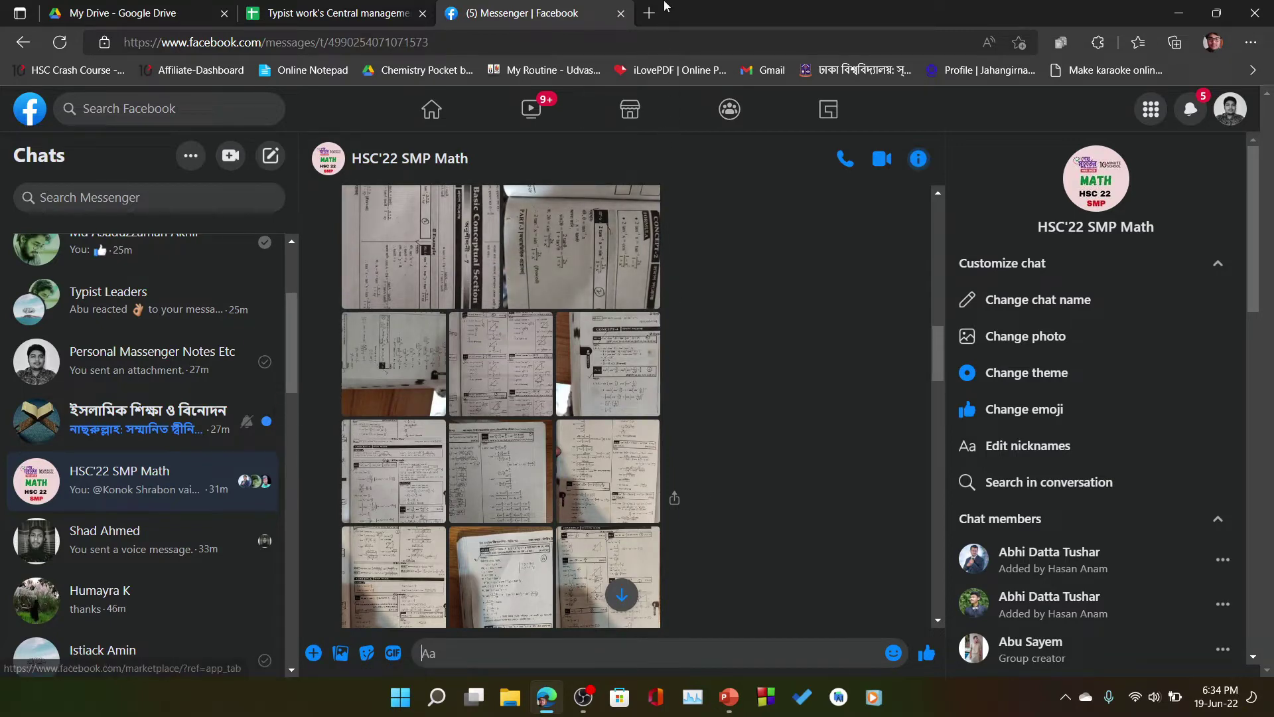
pyautogui.scroll(-5, 657, 299)
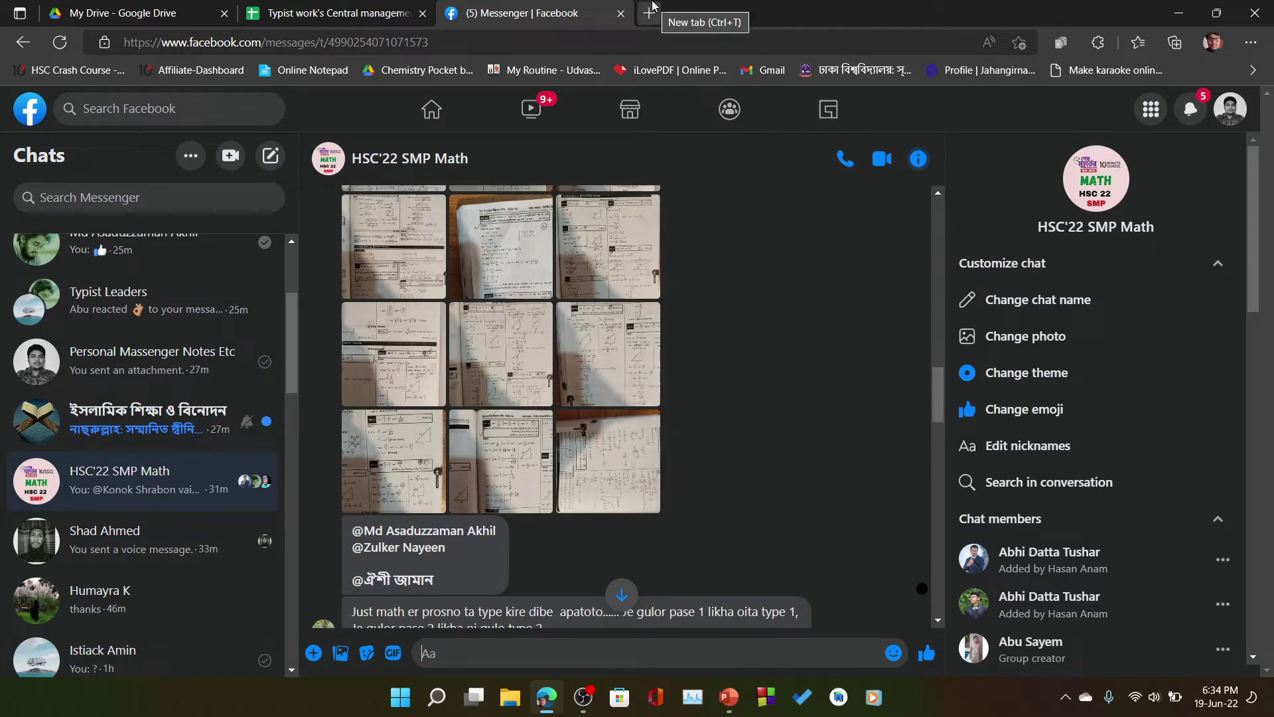
# - Open the 1drv.ms link from the Typist Folder Link header for row 44
pyautogui.click(369, 11)
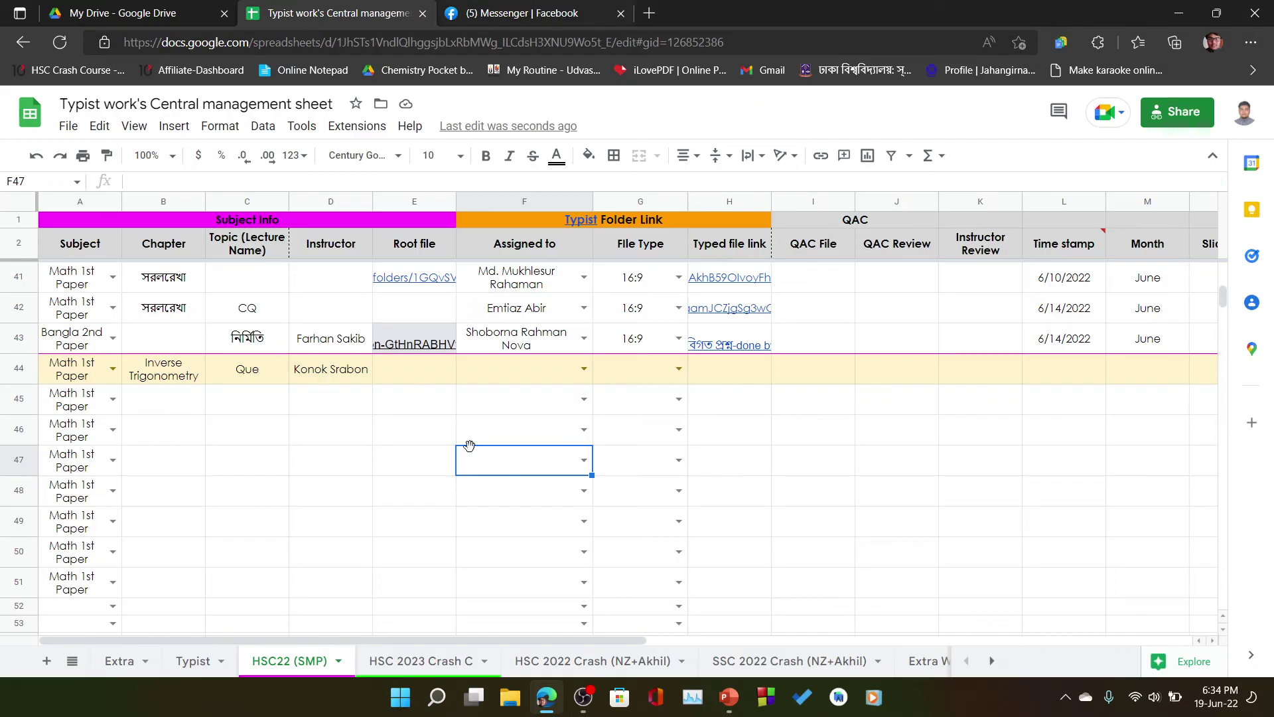
pyautogui.click(425, 382)
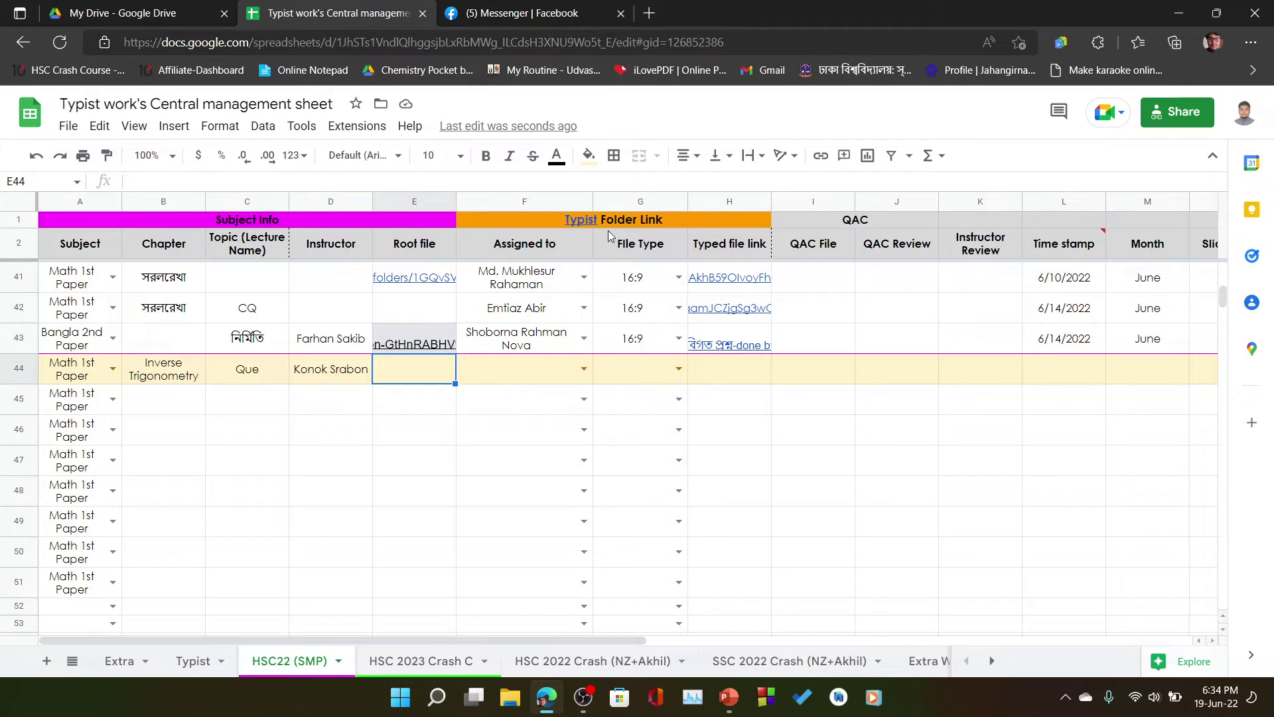
pyautogui.moveTo(575, 224)
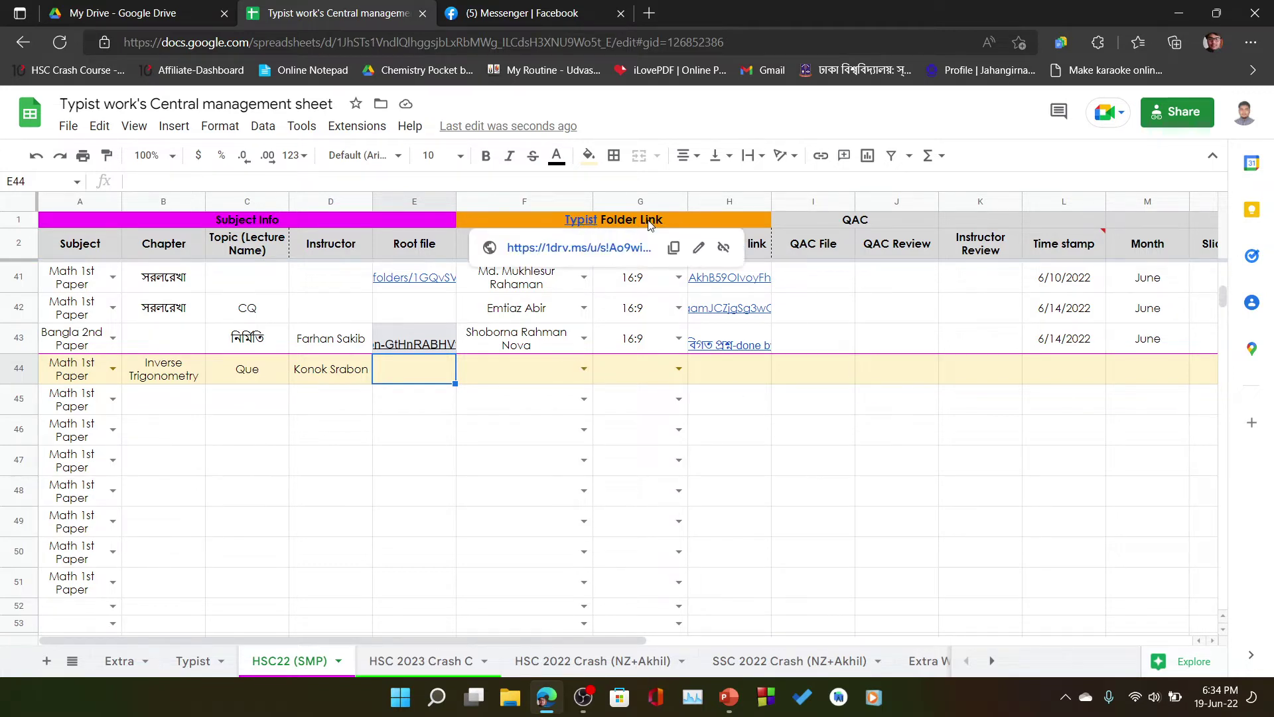
pyautogui.click(588, 248)
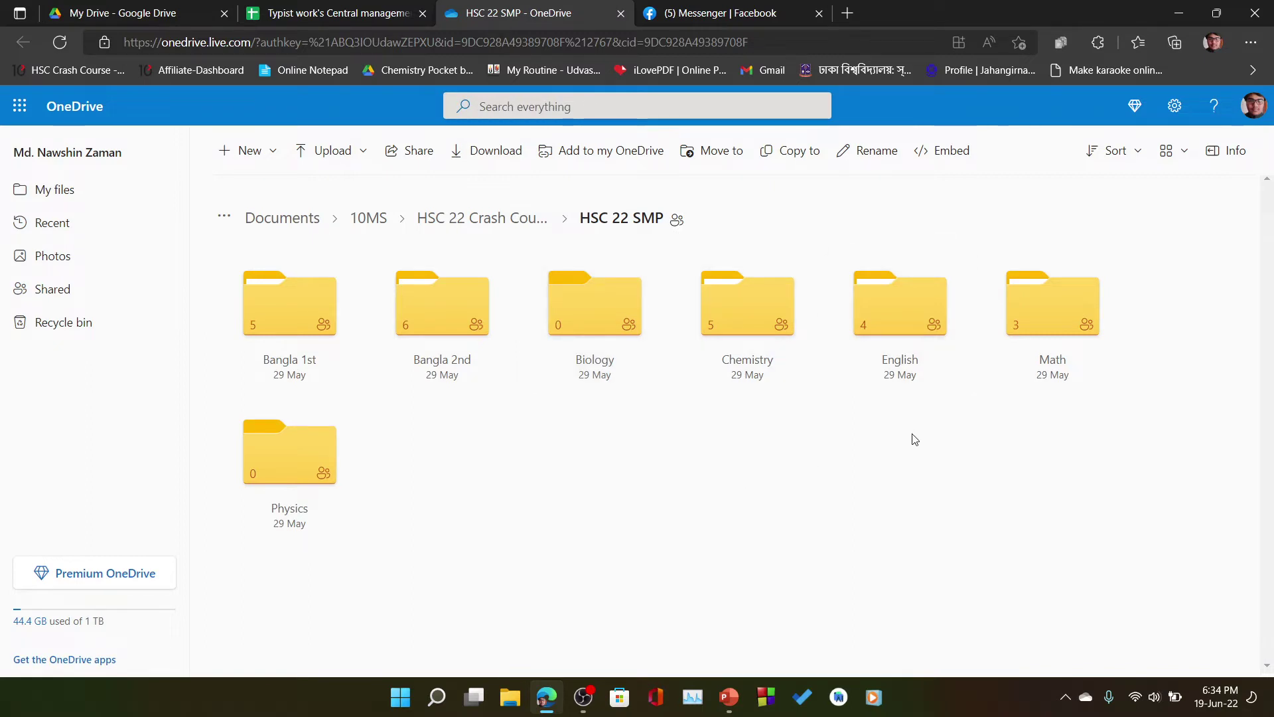
# - Create a new folder named 'Root files' inside HSC 22 SMP
pyautogui.click(238, 158)
pyautogui.click(303, 185)
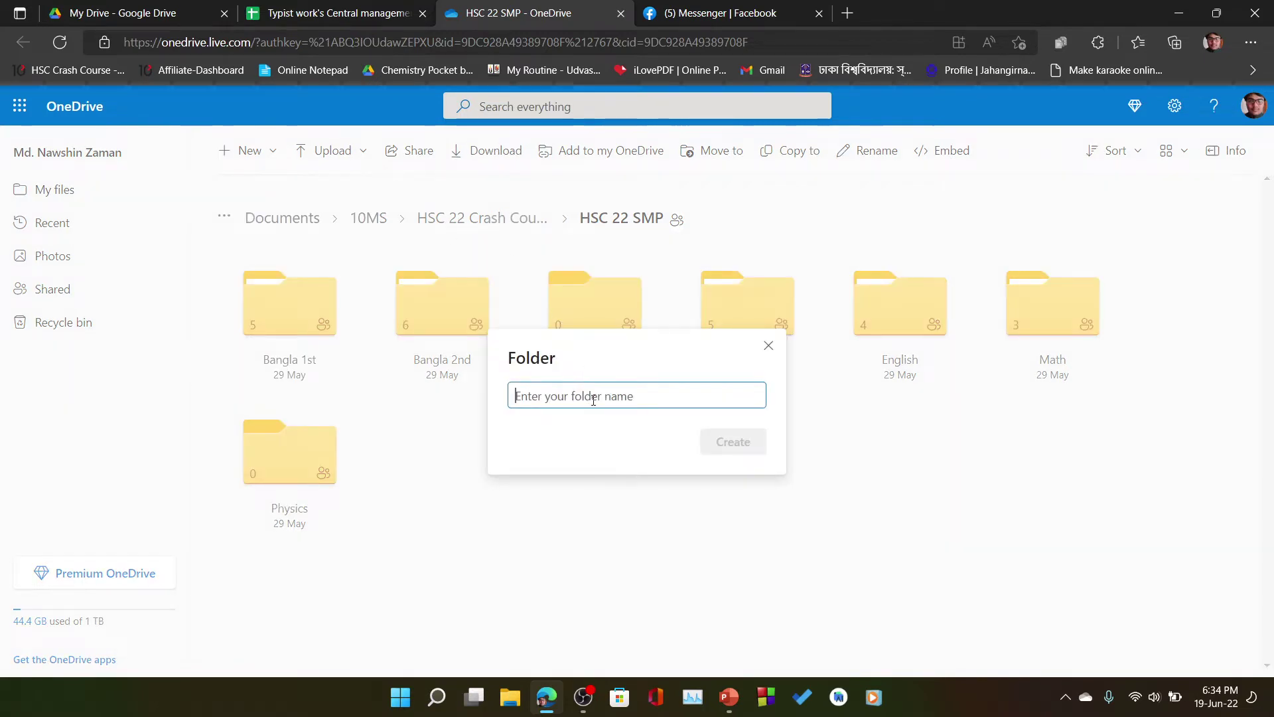
pyautogui.write('Root files')
pyautogui.press('Return')
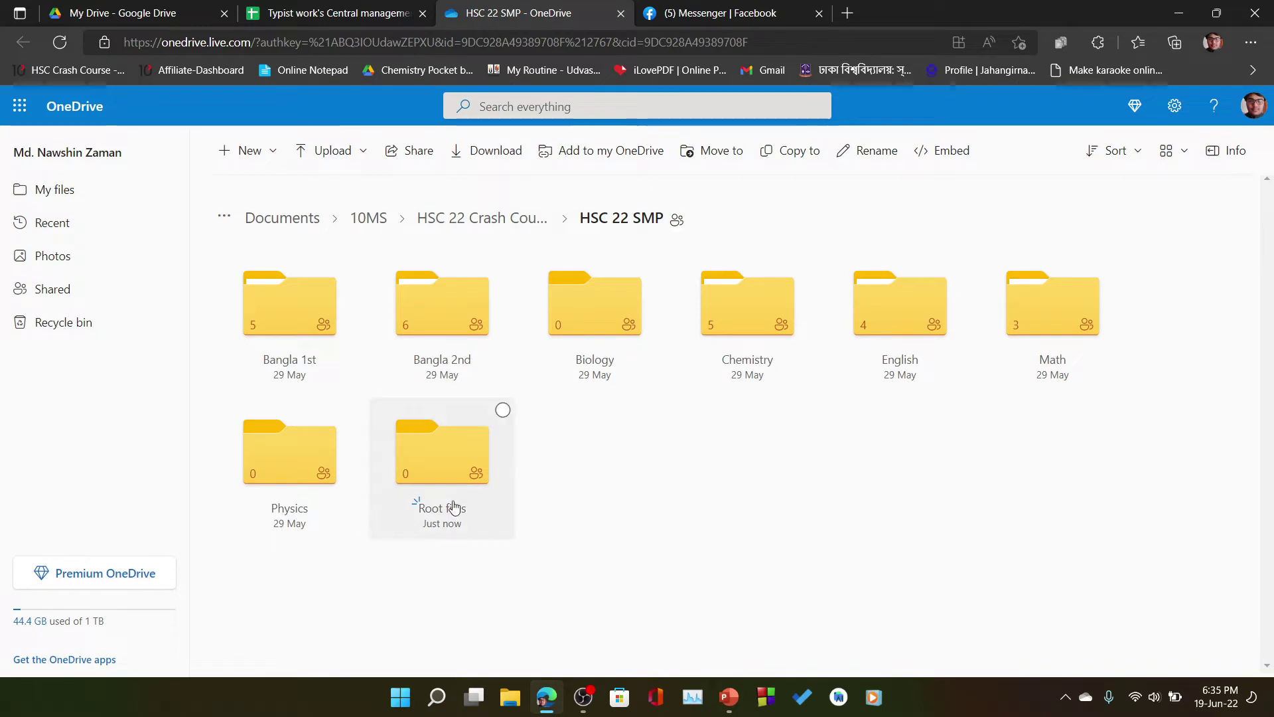
# - Open the Root files folder and start a new folder inside it
pyautogui.click(418, 506)
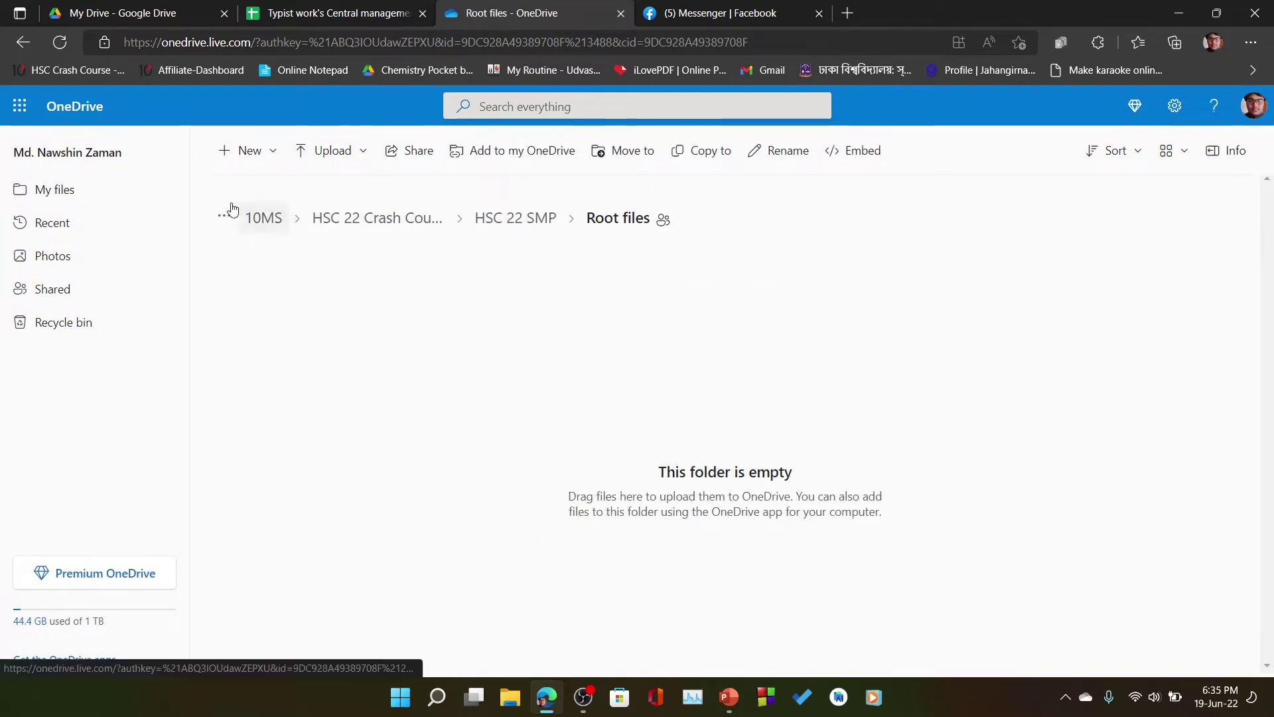
pyautogui.click(249, 150)
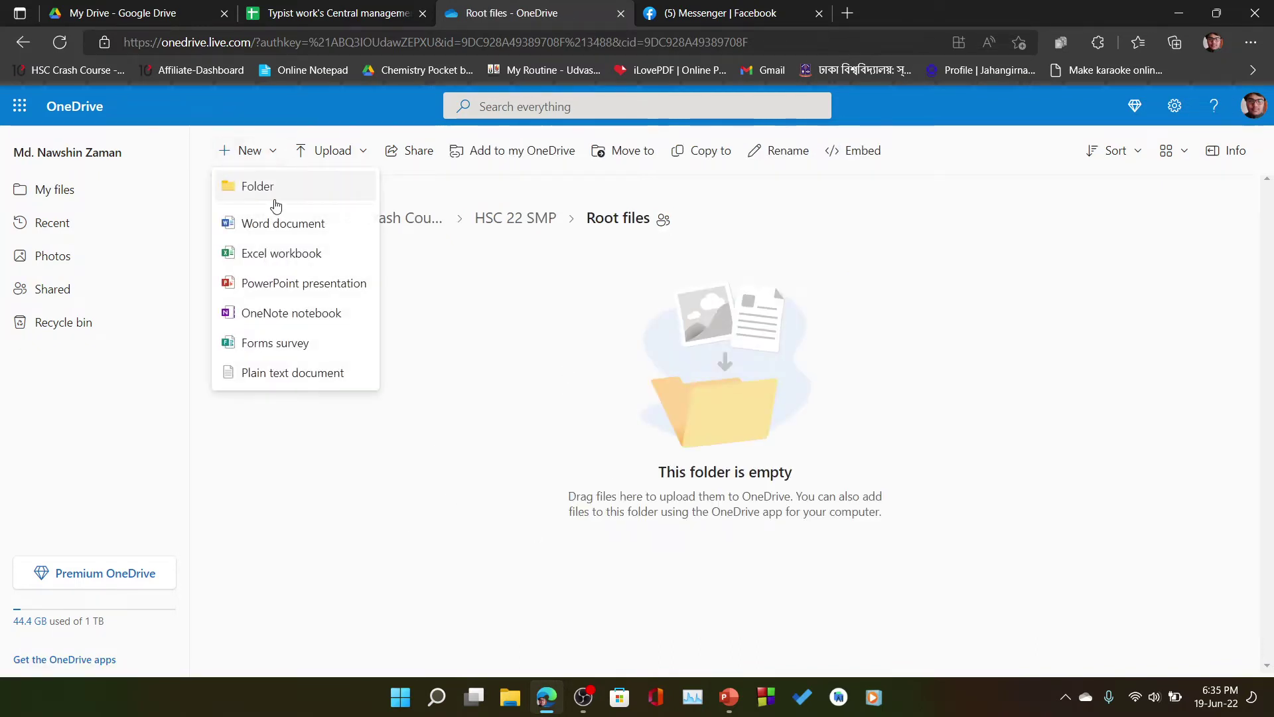
pyautogui.click(274, 185)
# - Upload 'trigonometry SMP Math (19.06.2022)' from Downloads into Root files, then refresh the folder
pyautogui.click(768, 347)
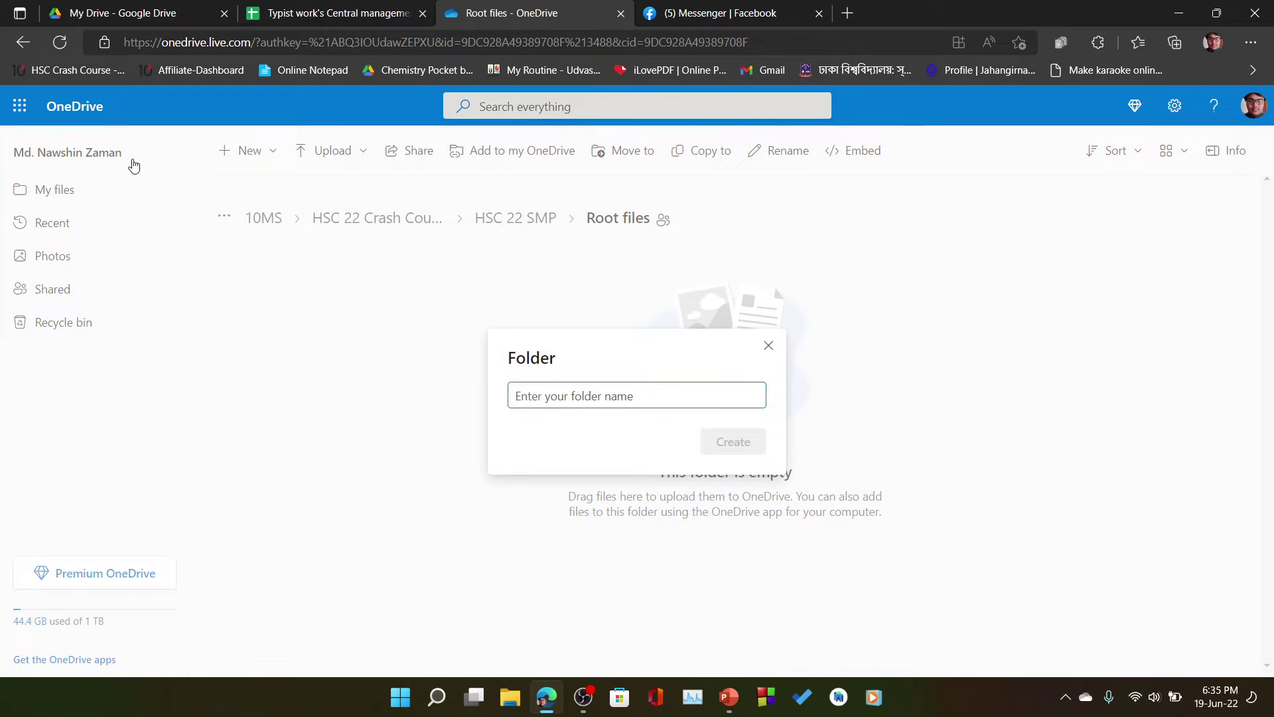
pyautogui.click(326, 150)
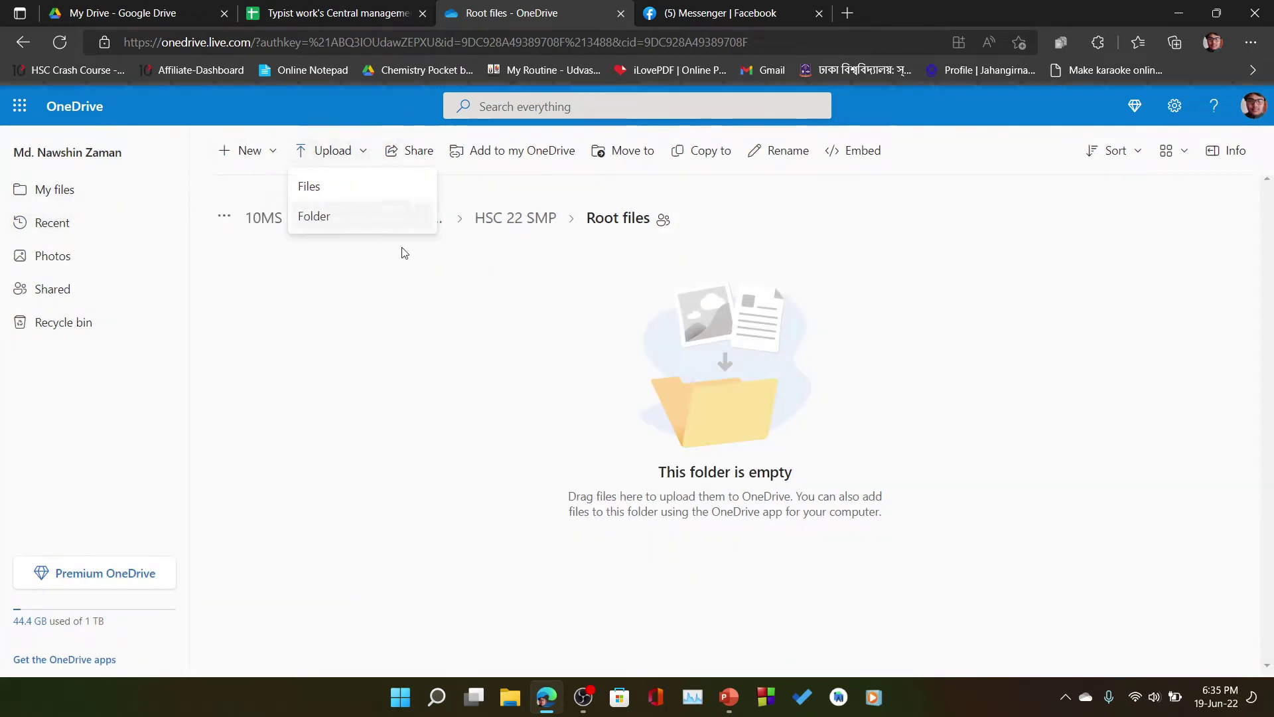
pyautogui.click(314, 193)
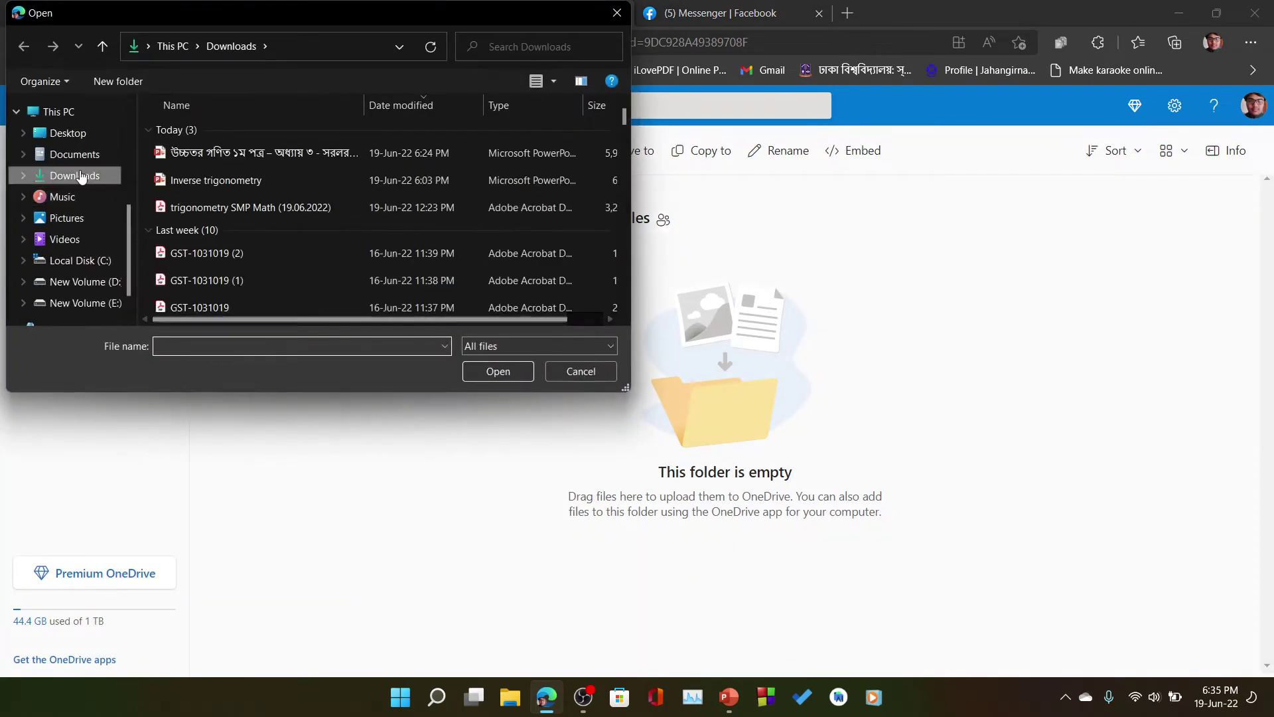
pyautogui.click(253, 207)
pyautogui.click(498, 371)
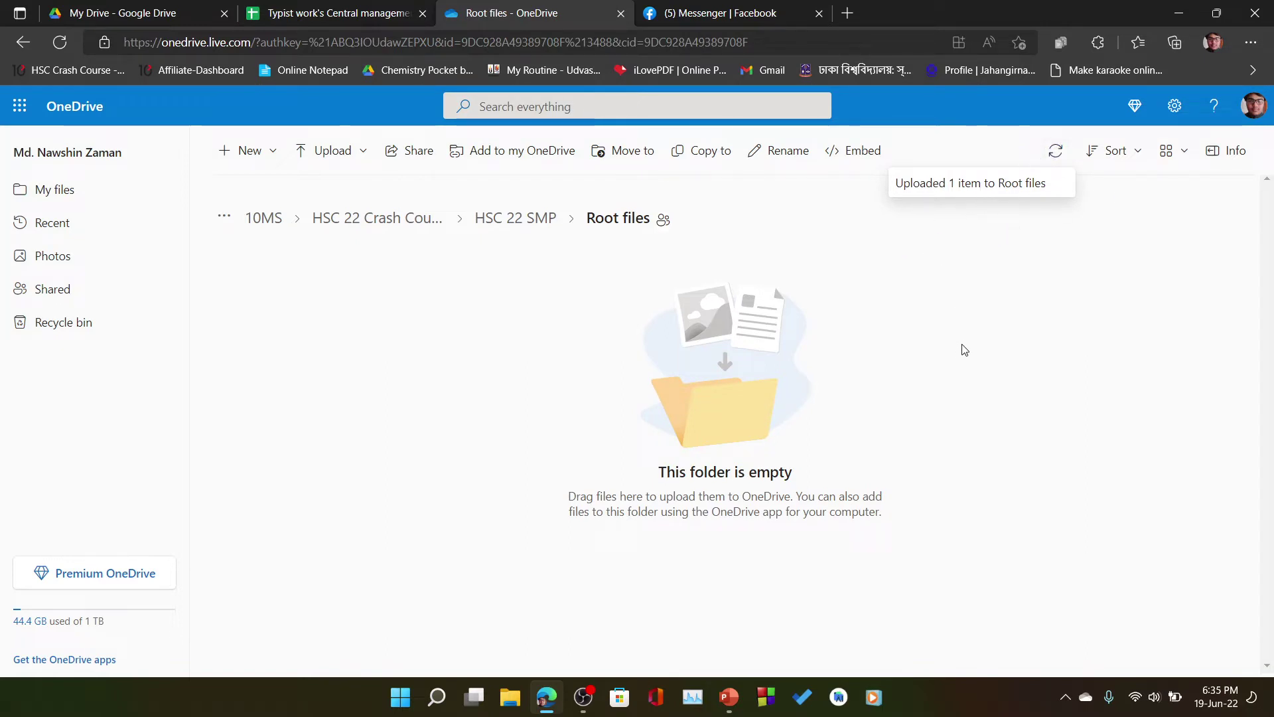
pyautogui.click(1058, 155)
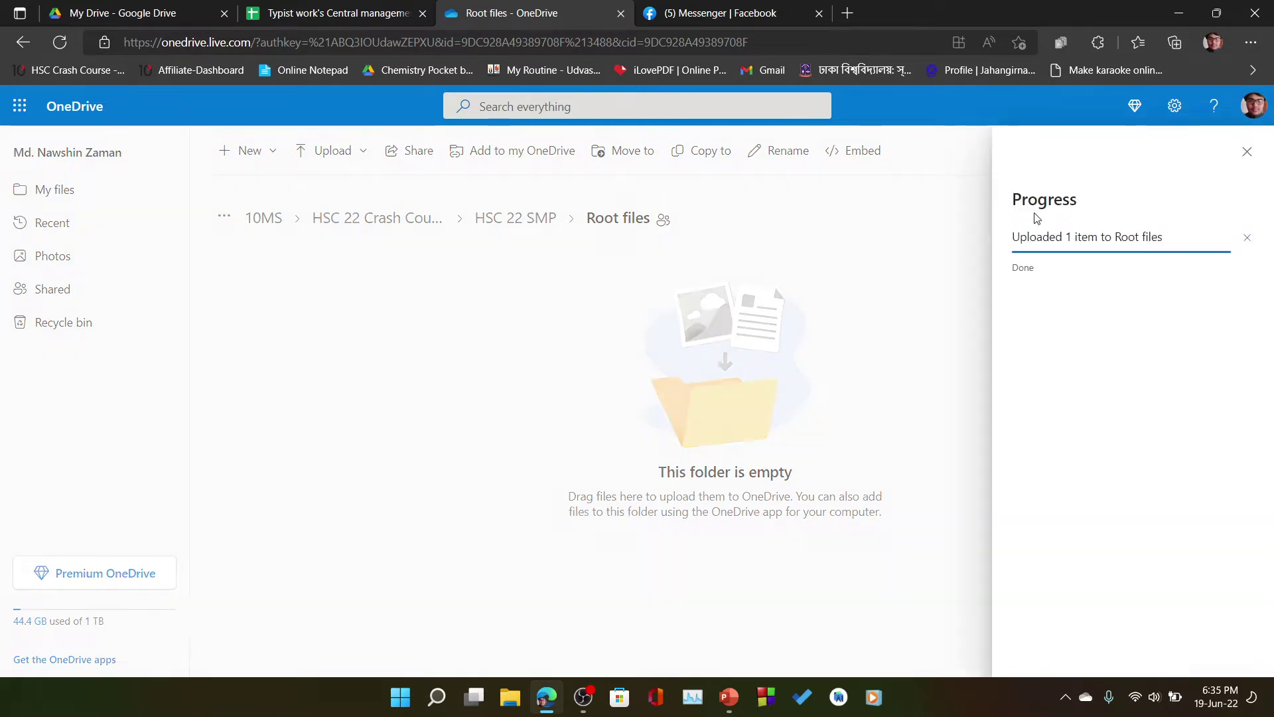
pyautogui.click(1247, 152)
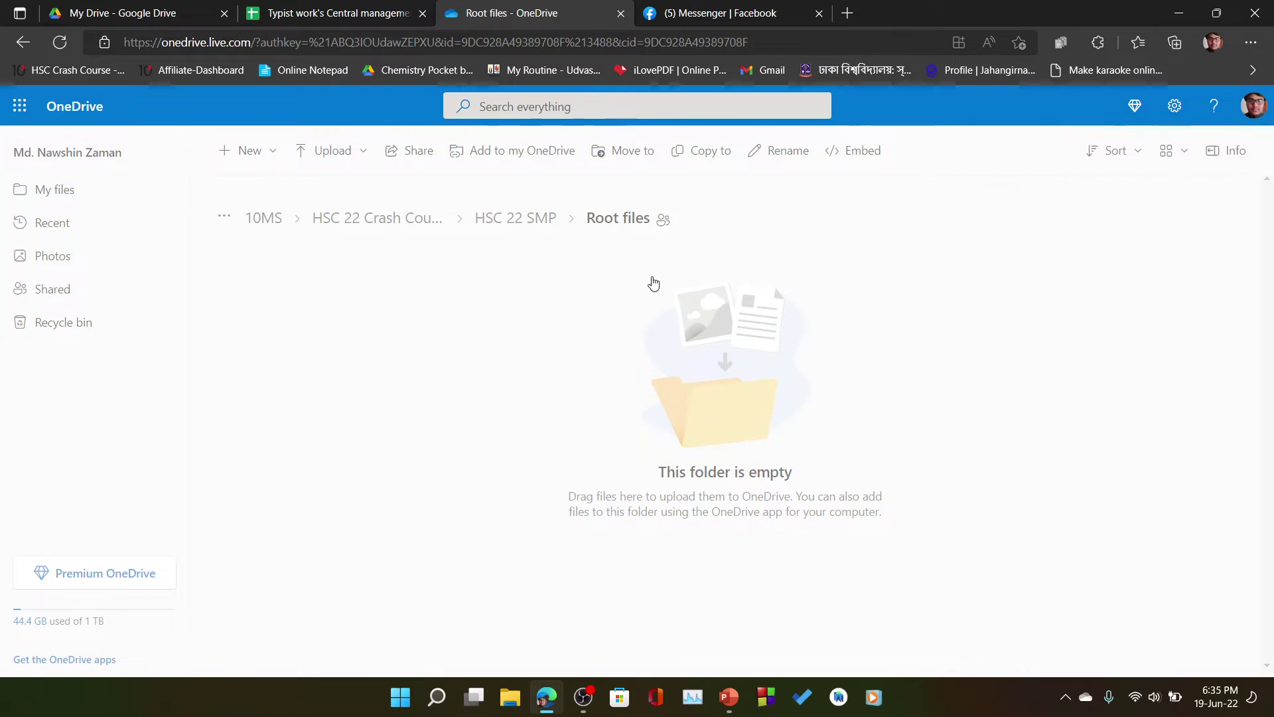
pyautogui.click(64, 45)
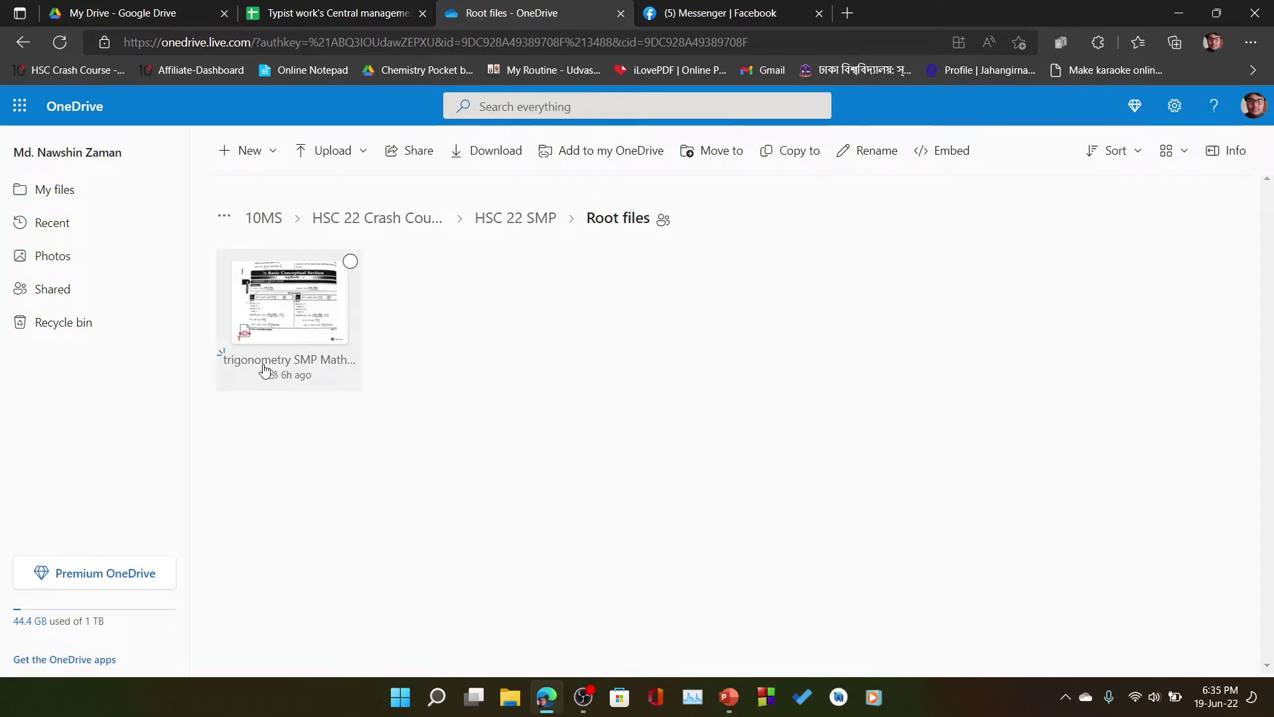
# - Bring up the Share options for the uploaded trigonometry PDF
pyautogui.rightClick(299, 279)
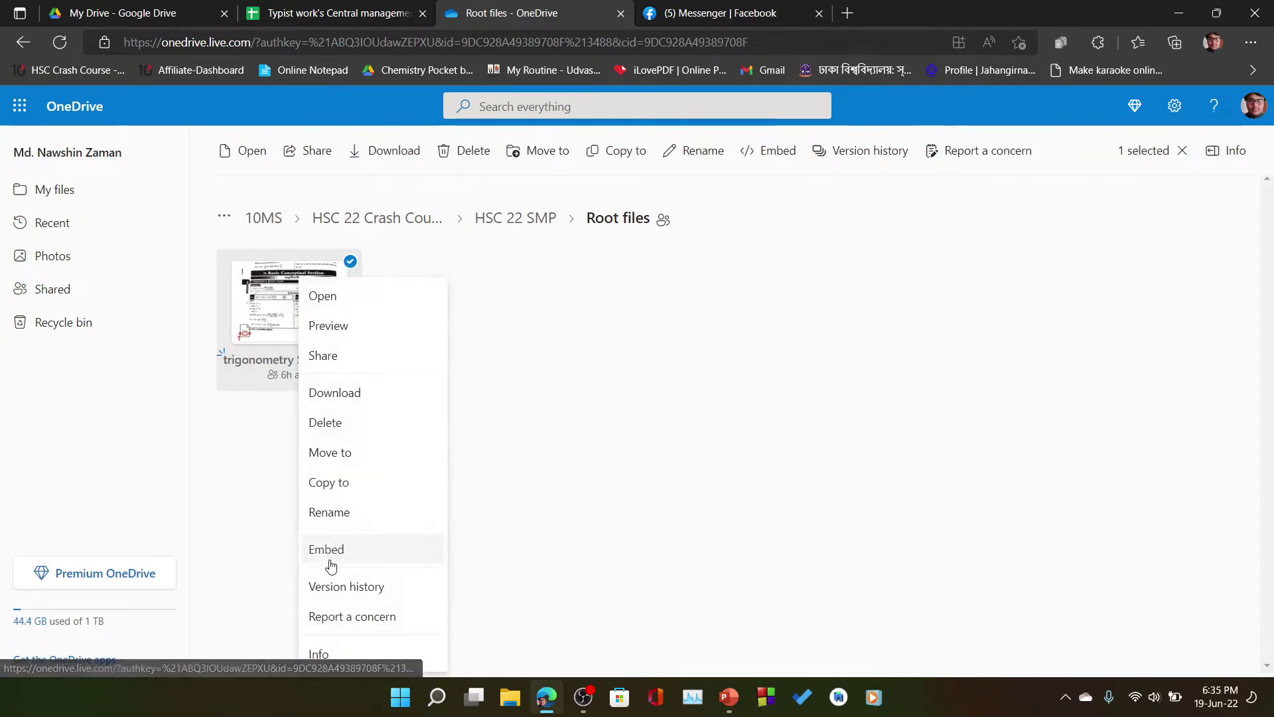
pyautogui.click(352, 356)
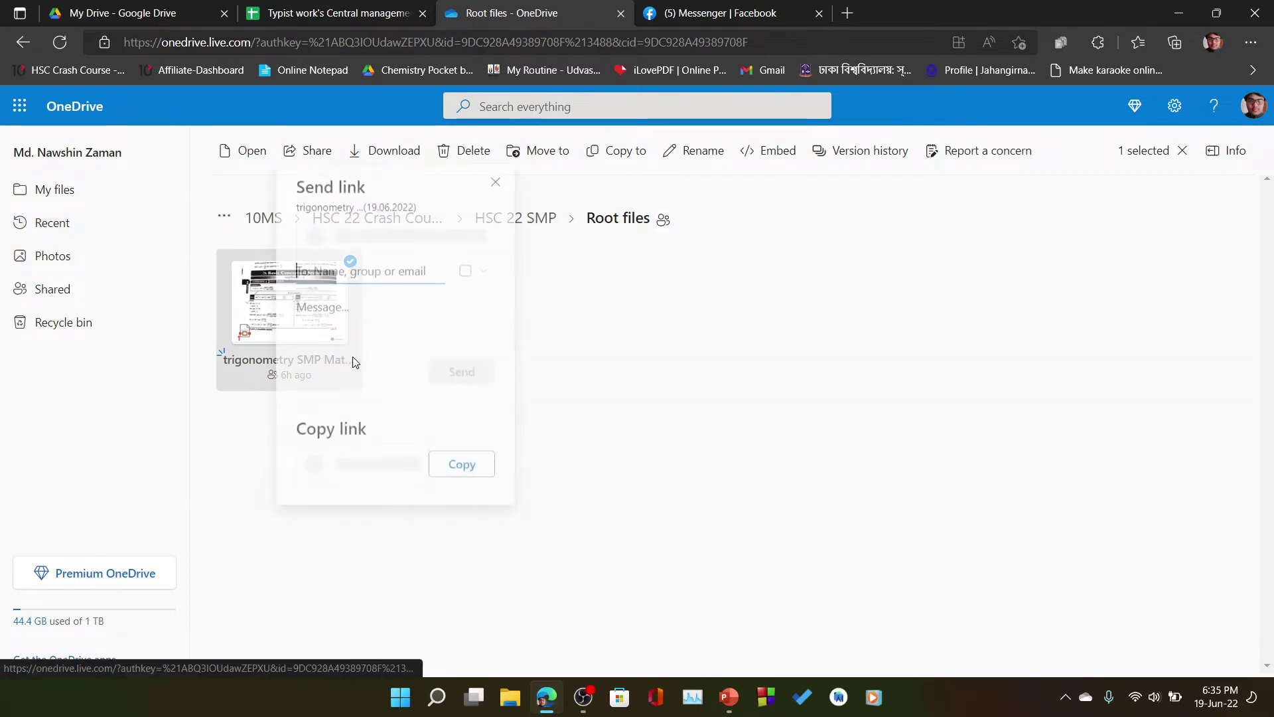
pyautogui.click(496, 185)
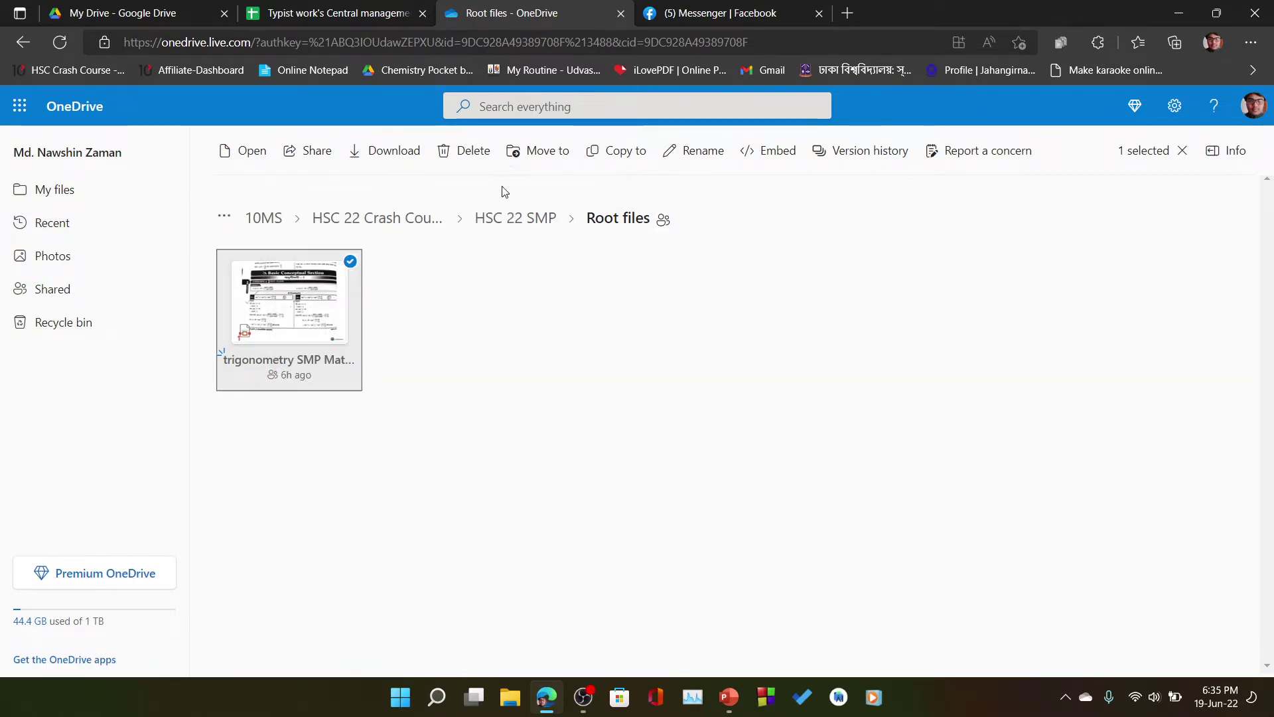
pyautogui.click(515, 368)
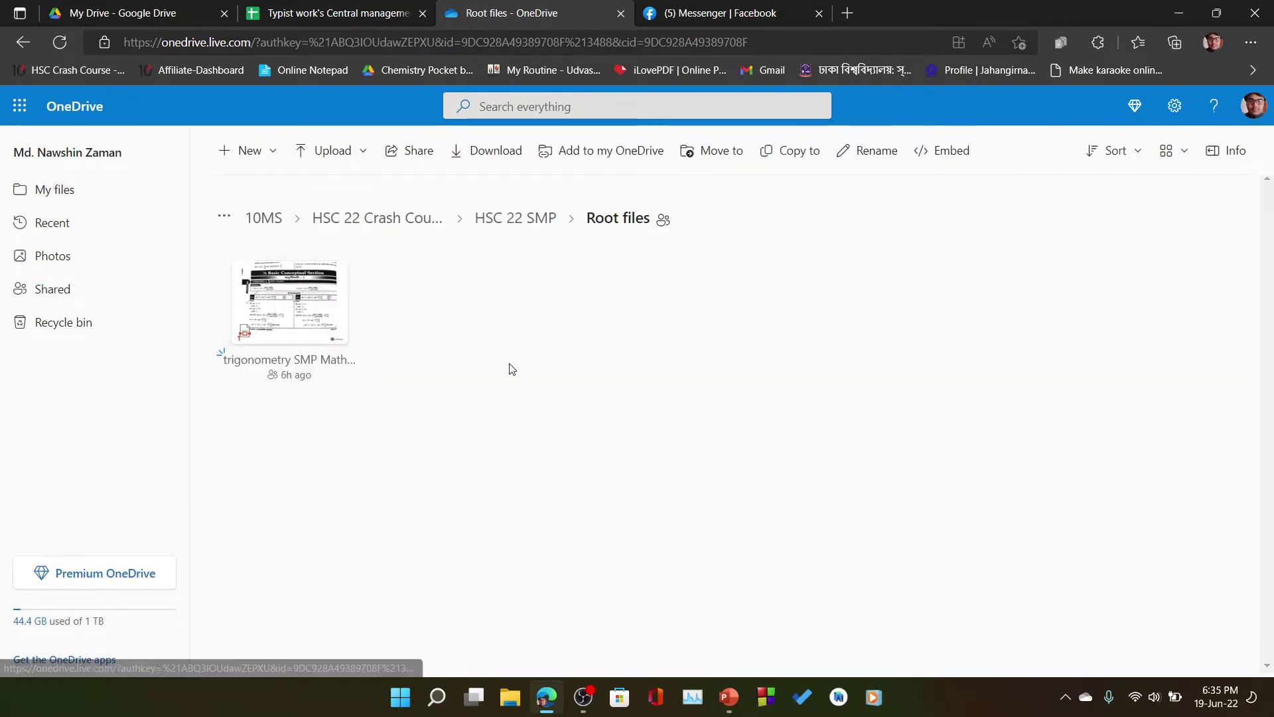
pyautogui.rightClick(306, 303)
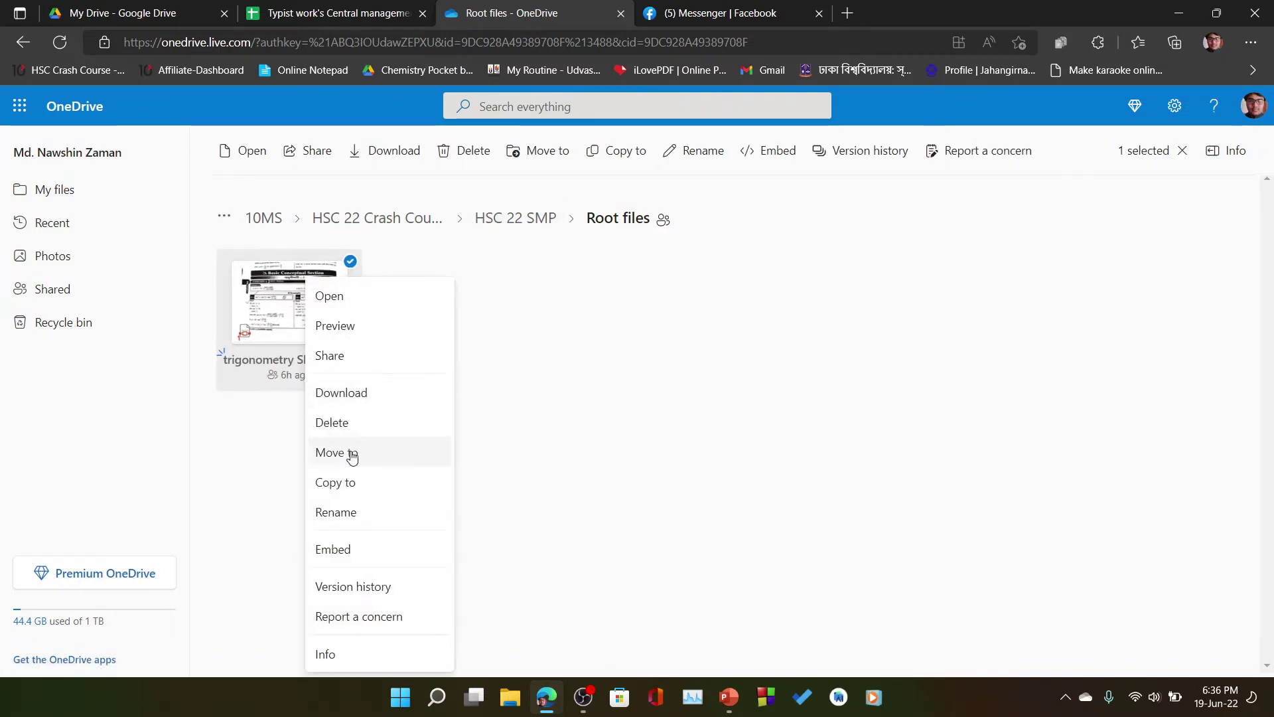
pyautogui.rightClick(370, 359)
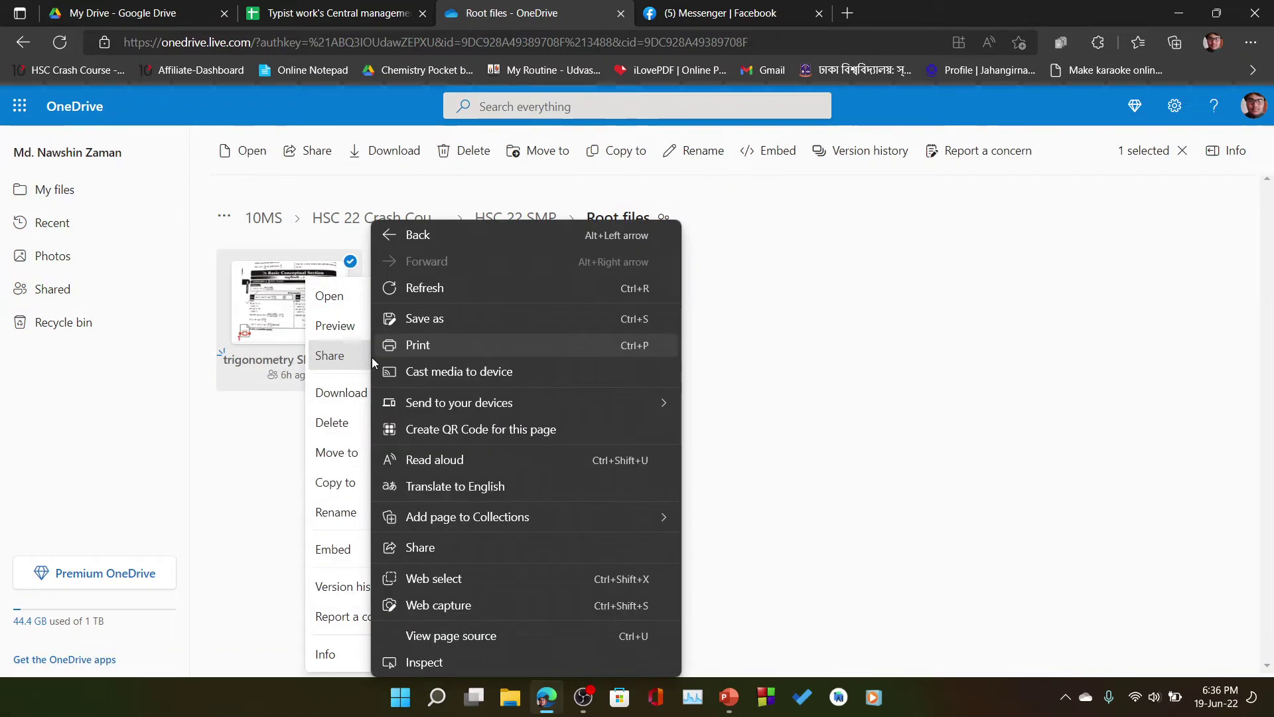
pyautogui.click(330, 363)
pyautogui.click(330, 359)
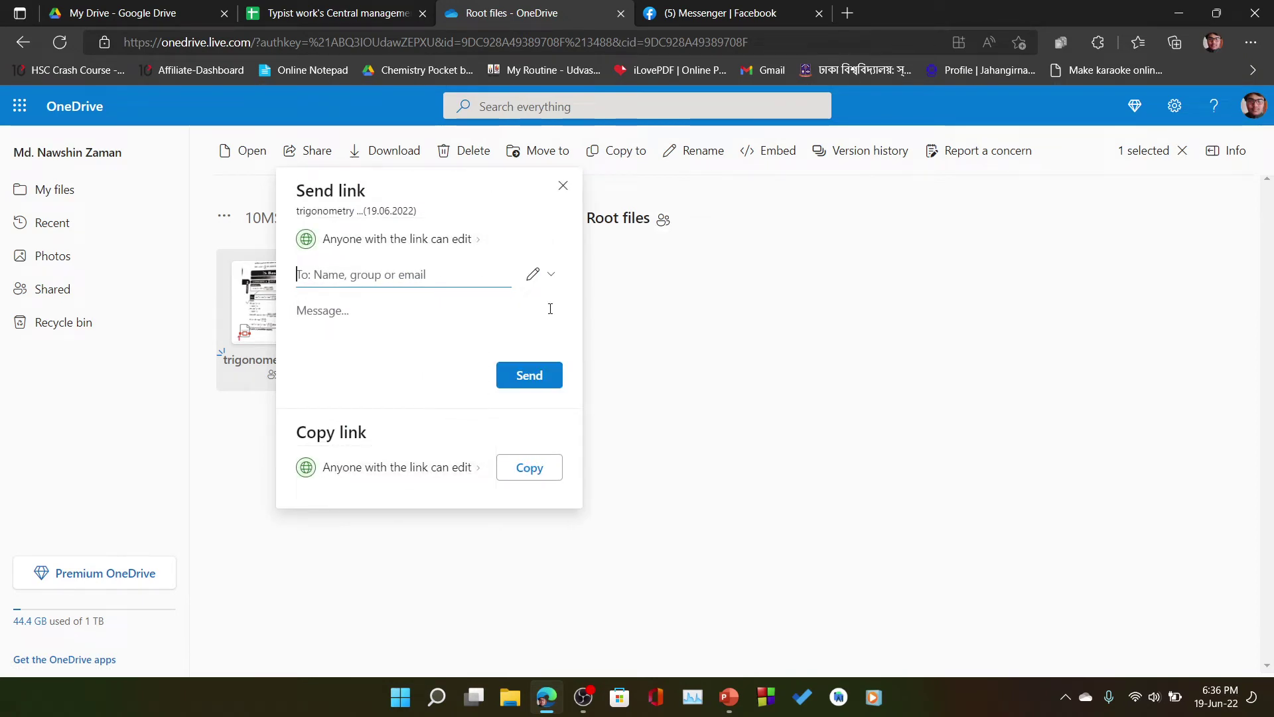
# - Copy a 'Can edit' link for the file and close the confirmation
pyautogui.click(547, 280)
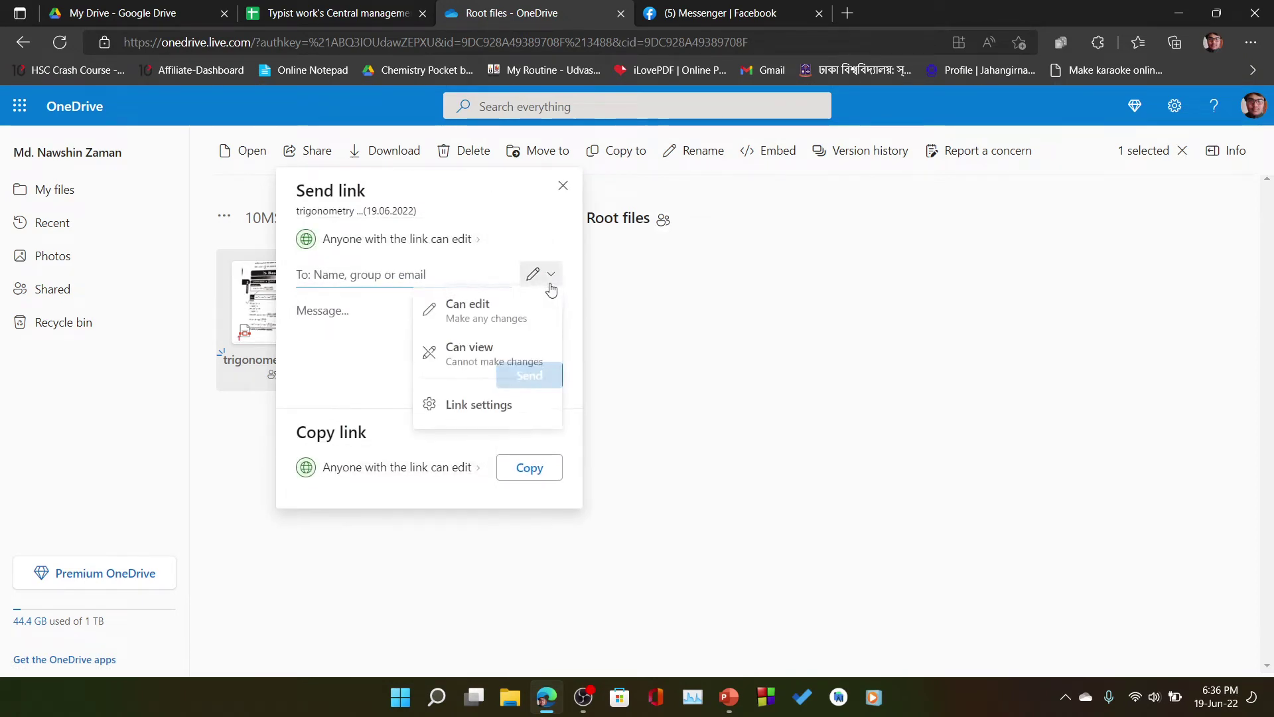
pyautogui.click(449, 315)
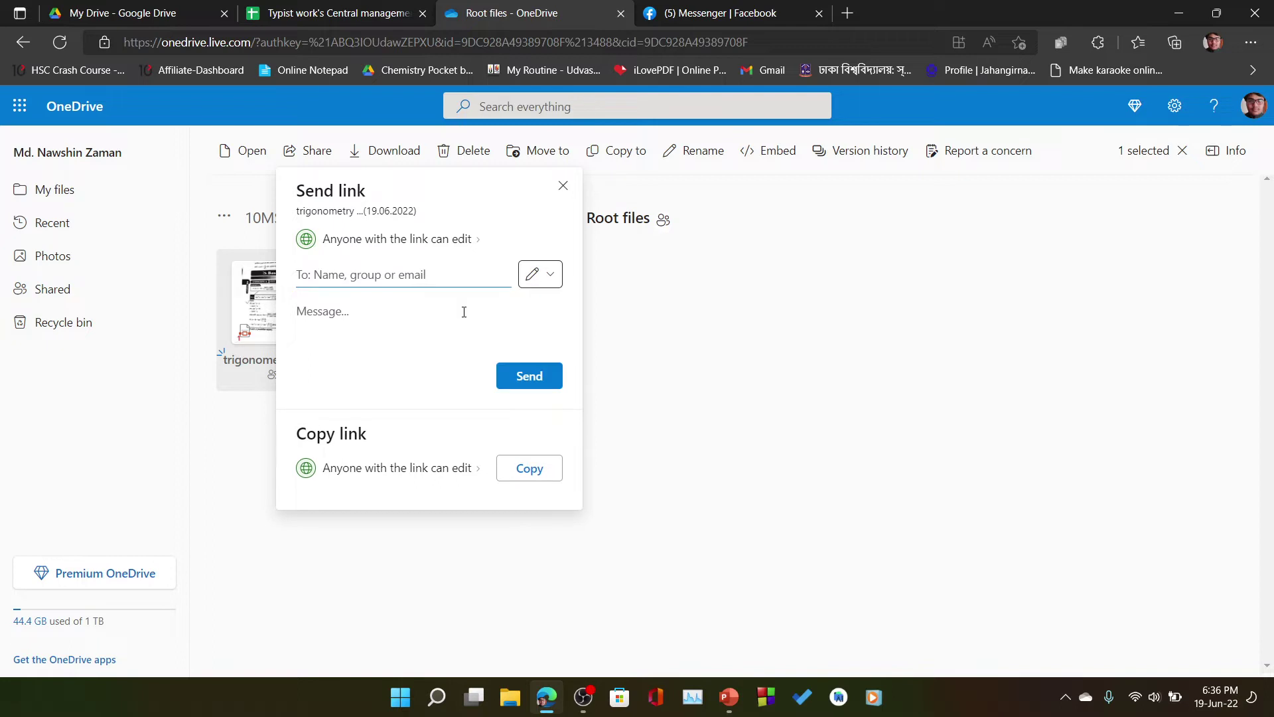
pyautogui.click(540, 277)
pyautogui.click(511, 311)
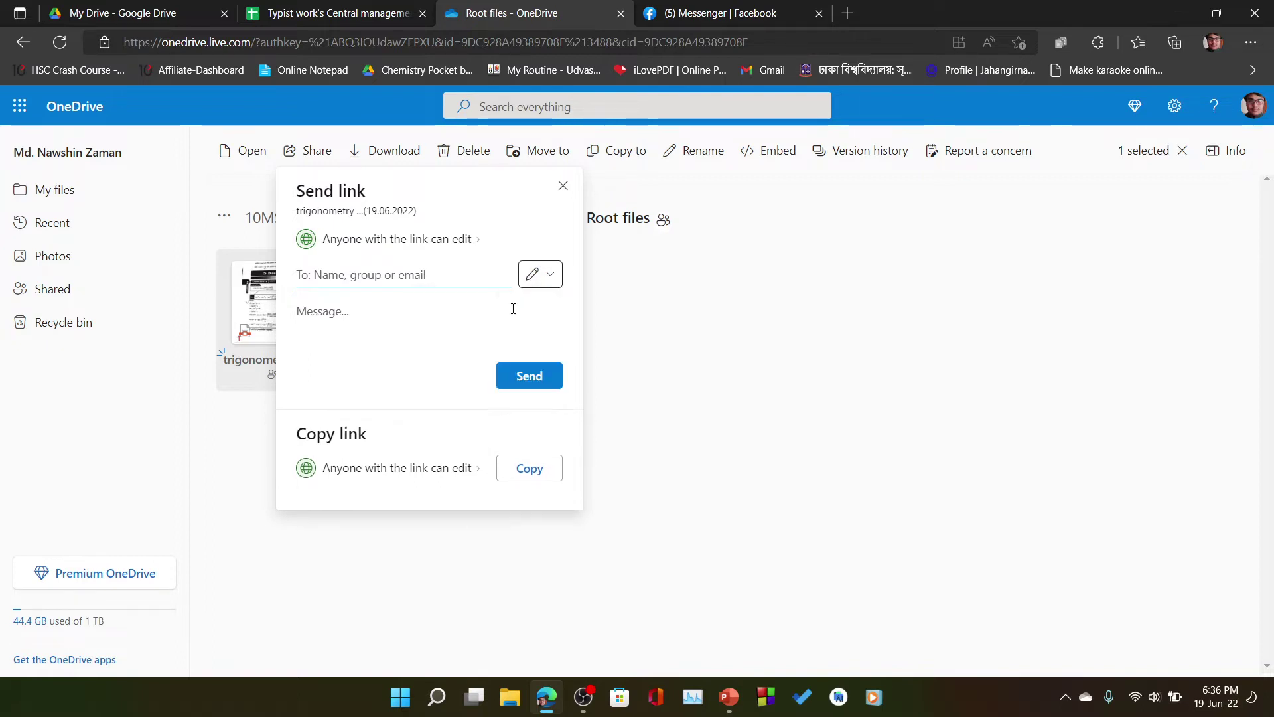
pyautogui.click(528, 467)
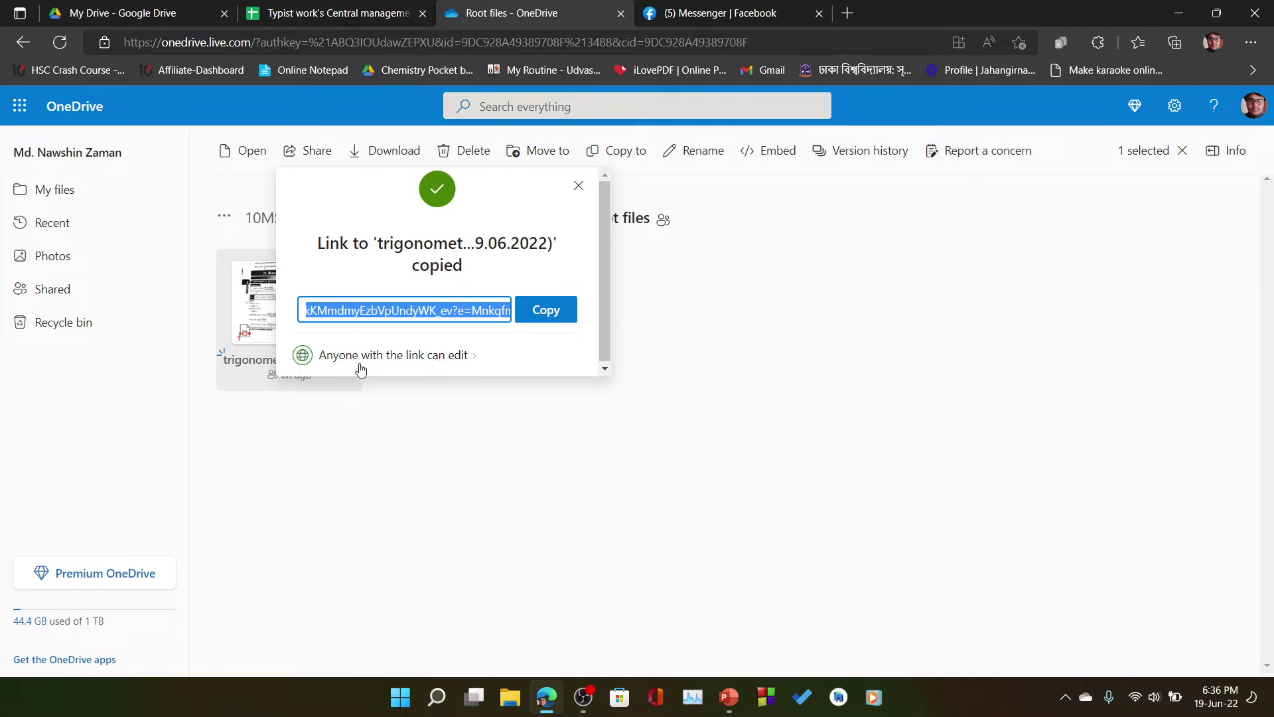
pyautogui.click(454, 365)
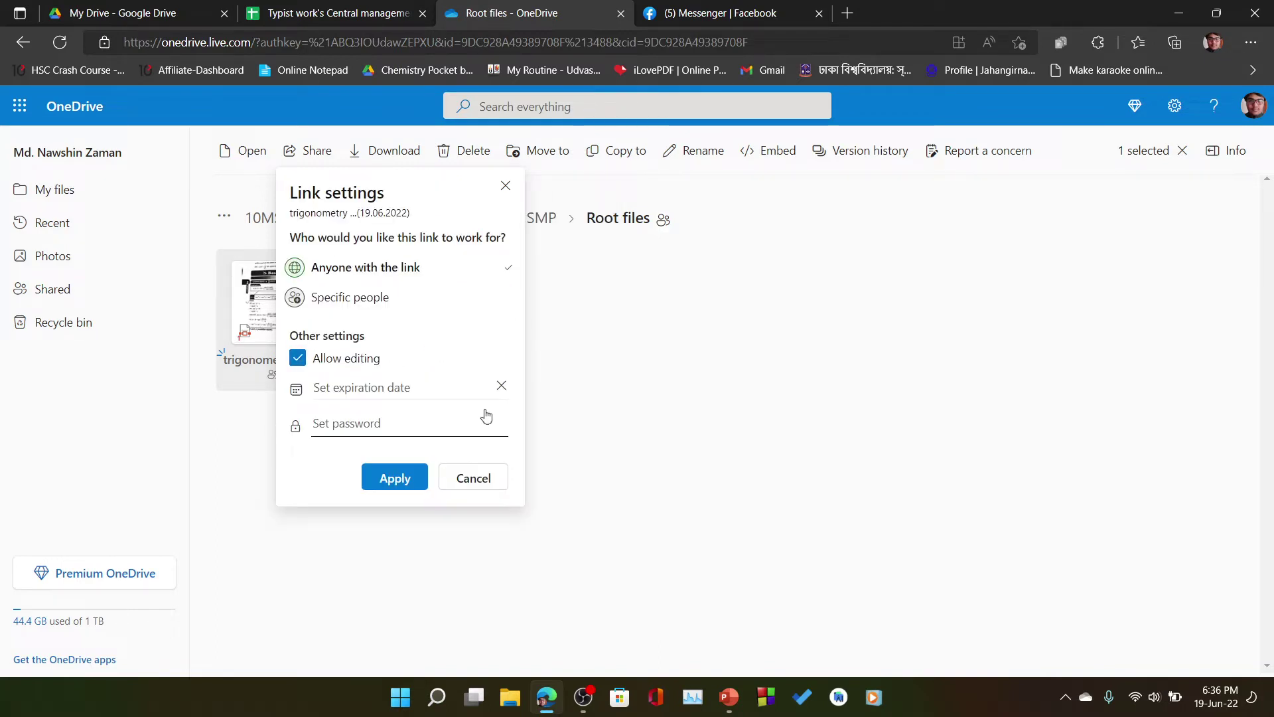
pyautogui.click(468, 481)
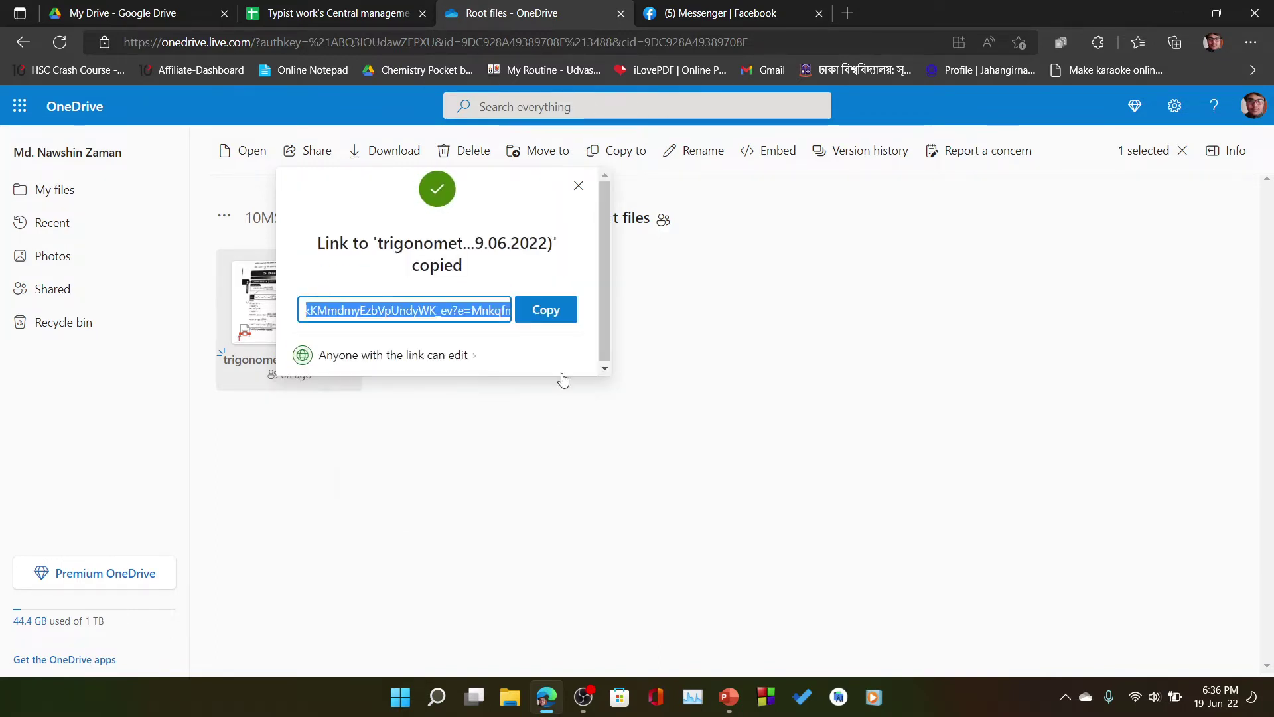
pyautogui.click(582, 187)
# - Re-share the file with a view-only link and copy it
pyautogui.rightClick(332, 371)
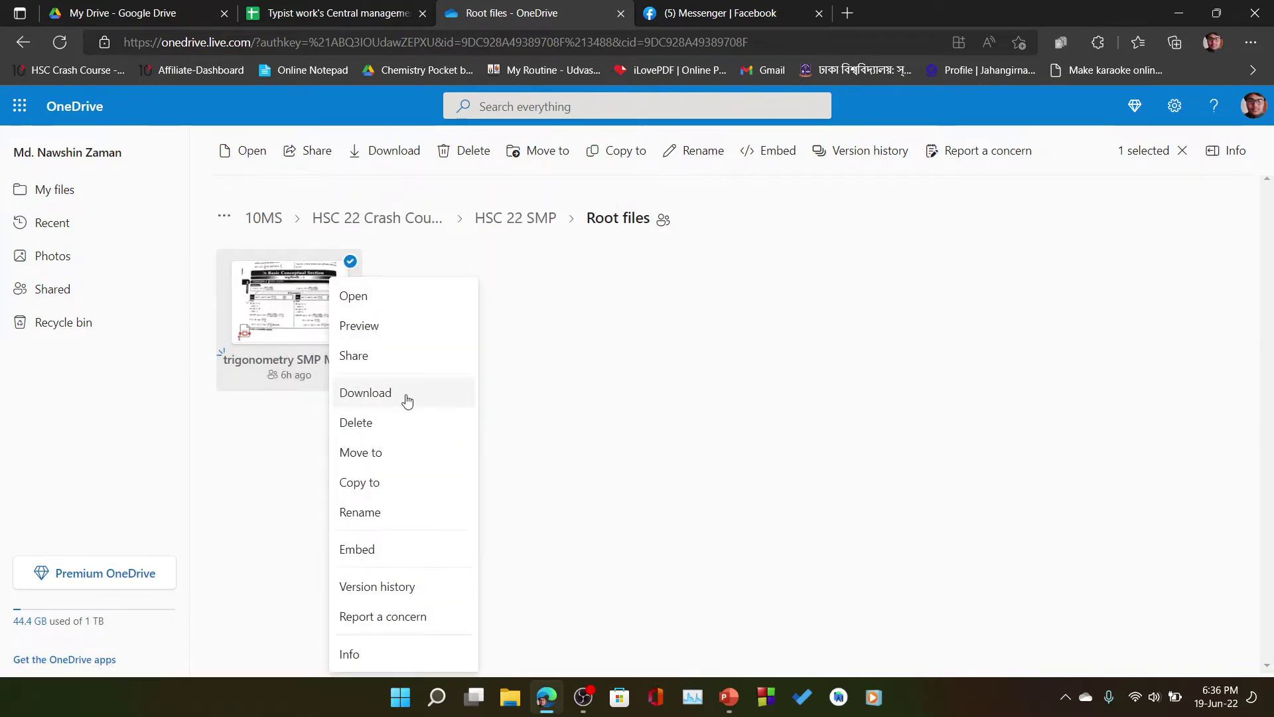
pyautogui.click(406, 356)
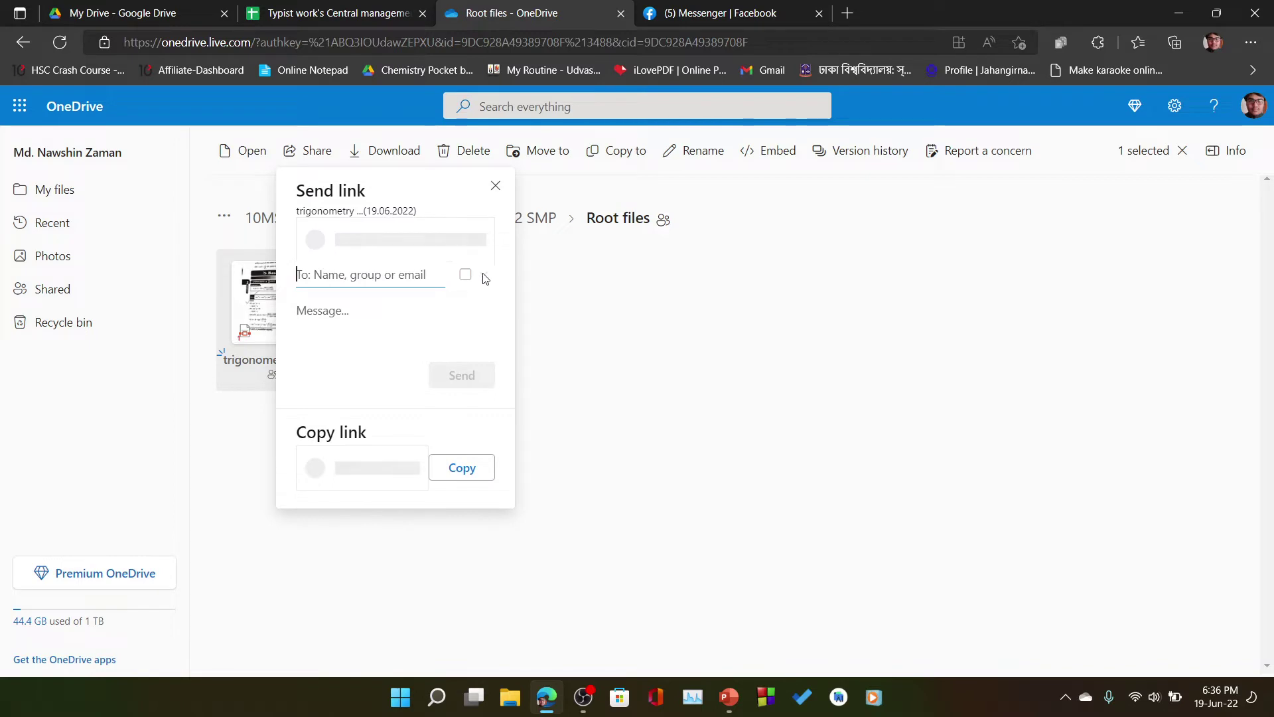
pyautogui.click(543, 275)
pyautogui.click(506, 357)
pyautogui.click(538, 472)
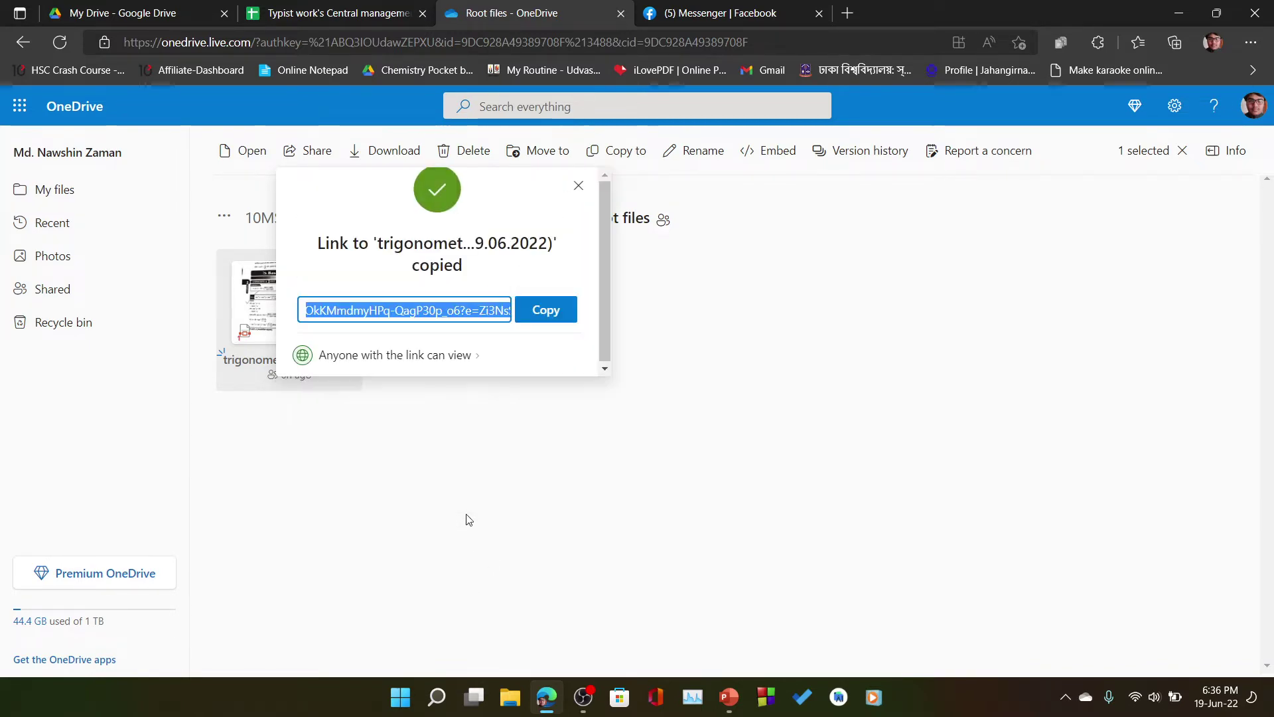
pyautogui.click(440, 356)
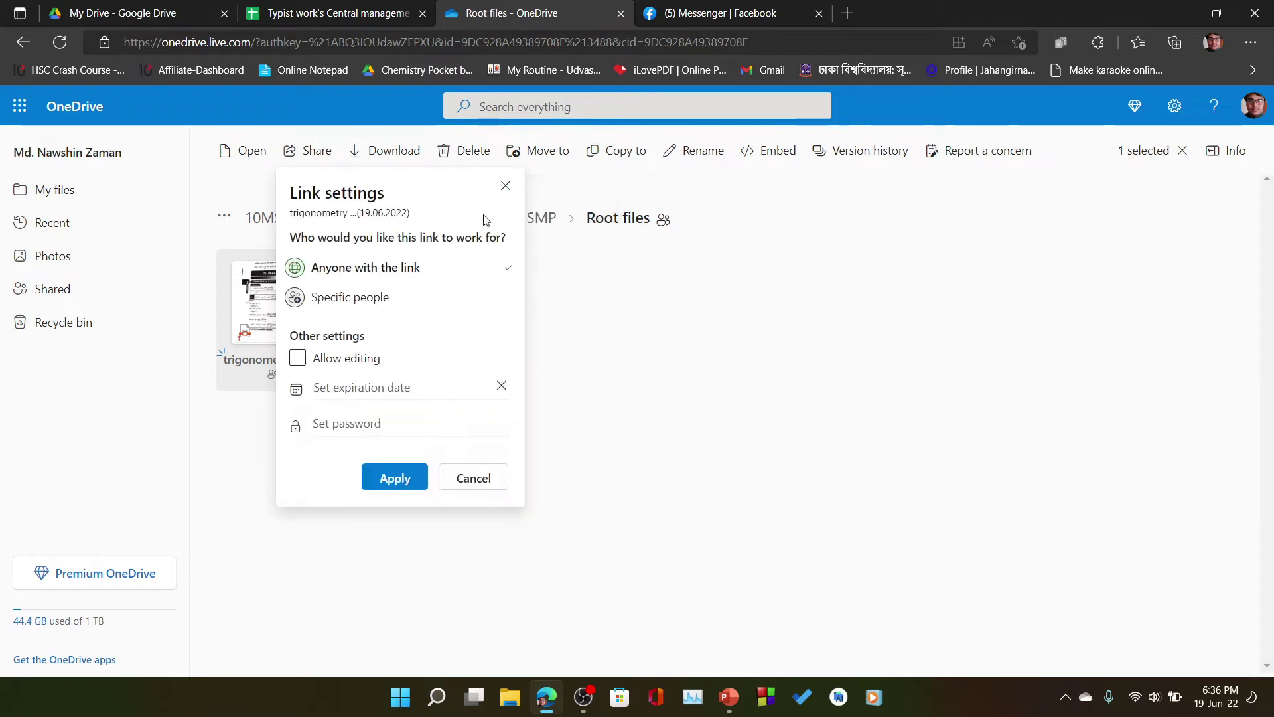
pyautogui.click(505, 186)
# - Copy a final editable sharing link for the trigonometry file and close the confirmation
pyautogui.rightClick(341, 278)
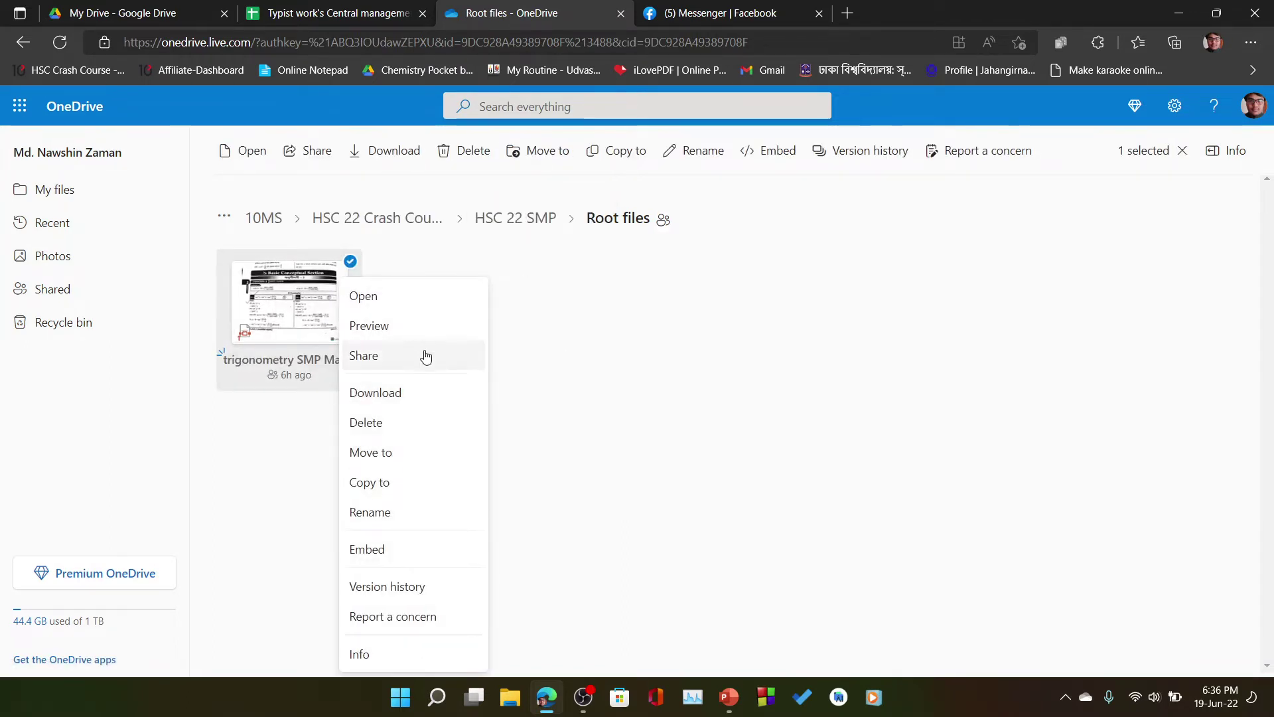
pyautogui.click(424, 354)
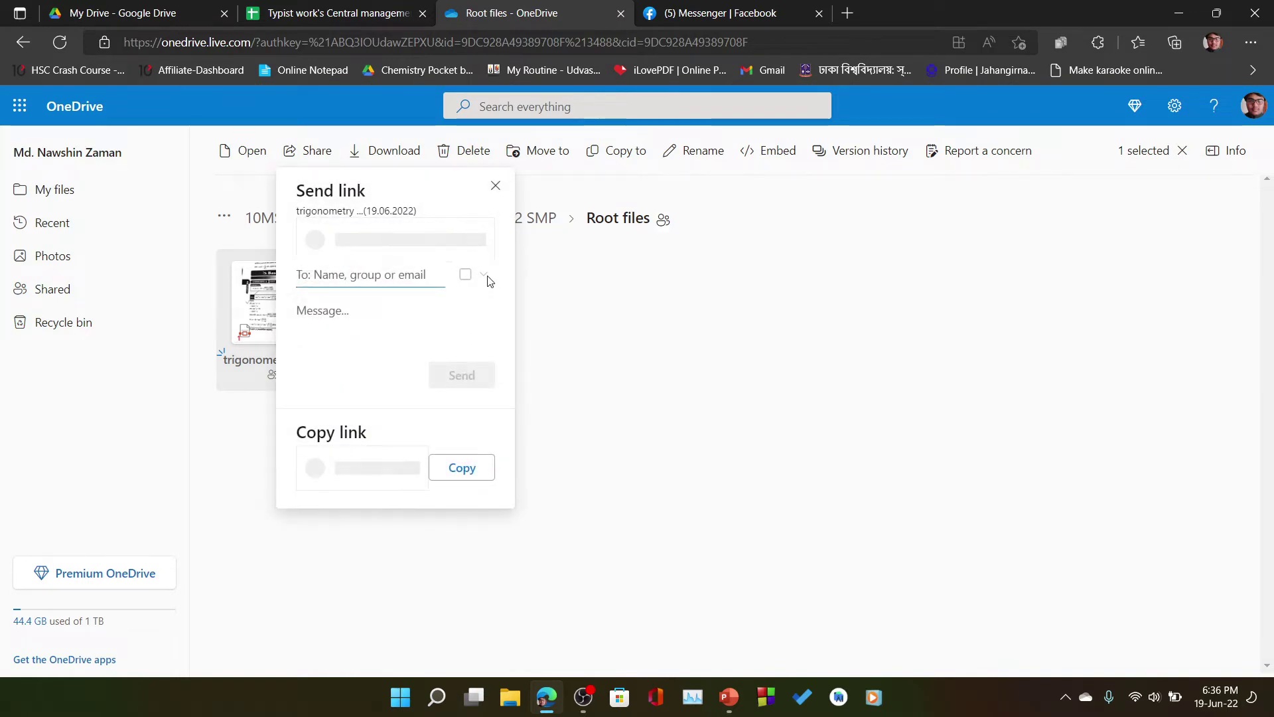
pyautogui.click(533, 274)
pyautogui.click(536, 304)
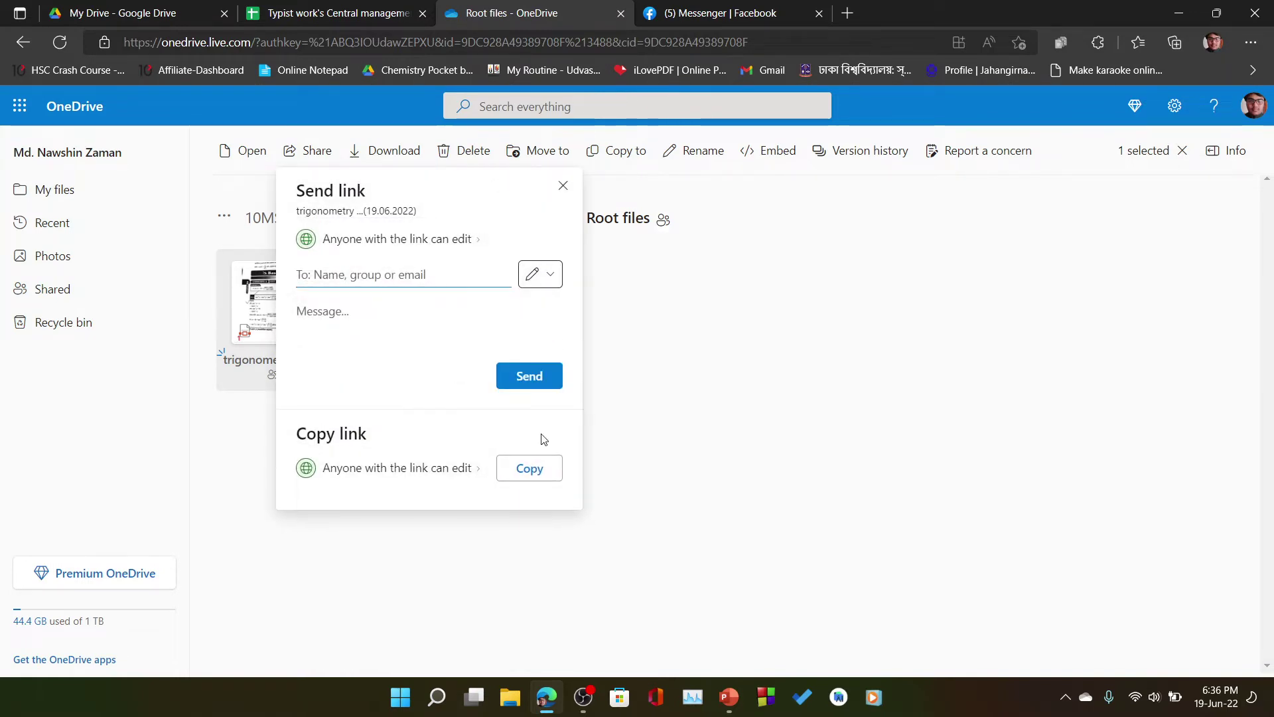
pyautogui.click(535, 467)
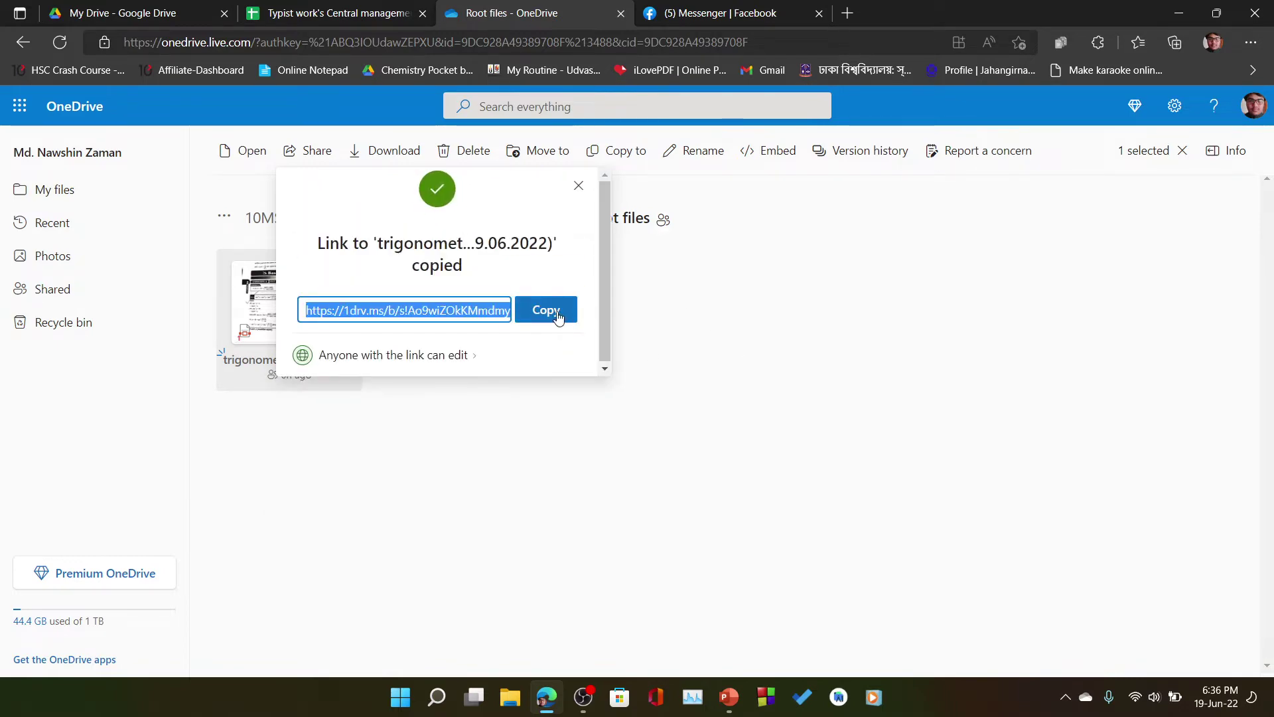
pyautogui.click(579, 186)
# - Paste the copied trigonometry root-file link into E44
pyautogui.click(684, 416)
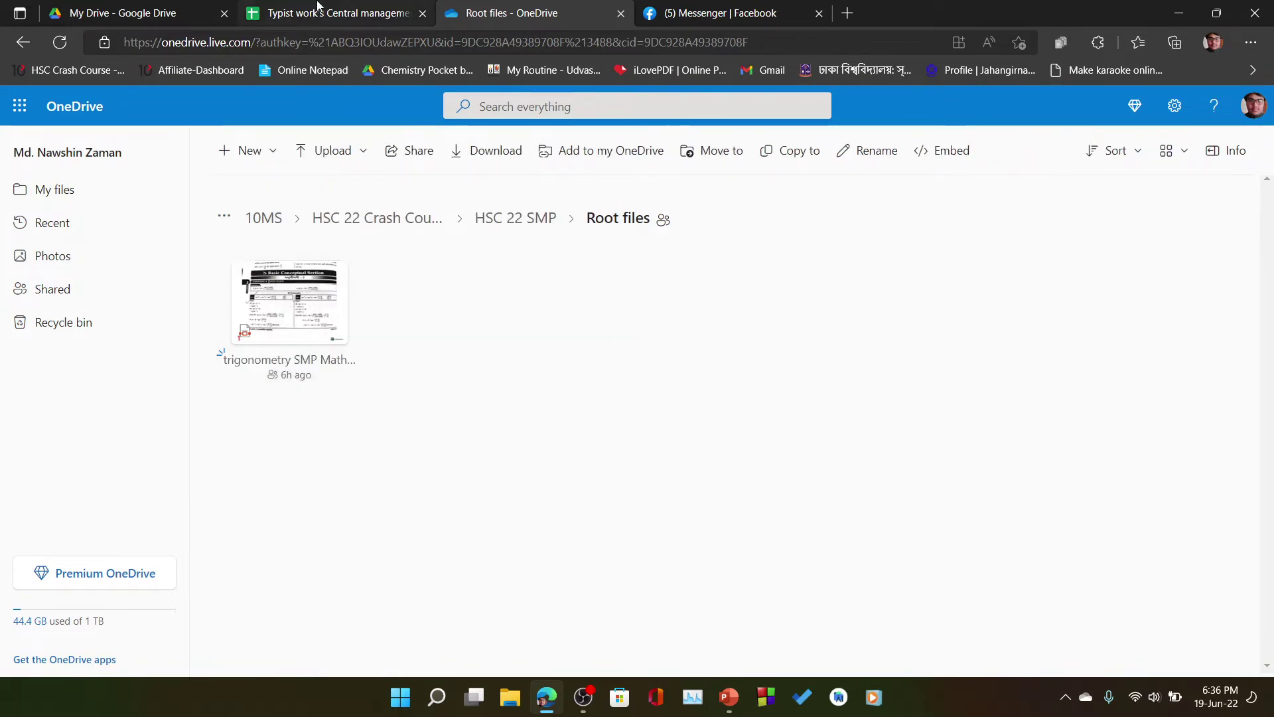
pyautogui.click(336, 13)
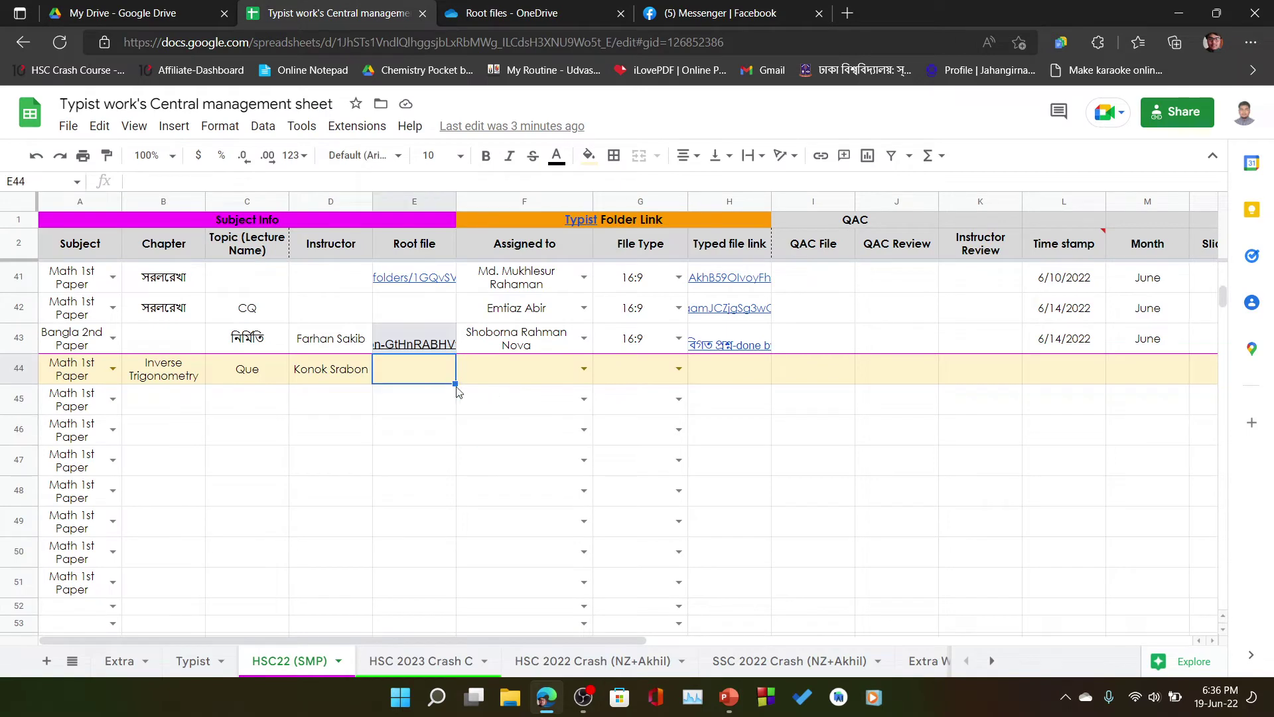
pyautogui.click(467, 422)
pyautogui.click(446, 369)
pyautogui.hotkey('ctrl', 'v')
pyautogui.click(514, 463)
pyautogui.click(425, 372)
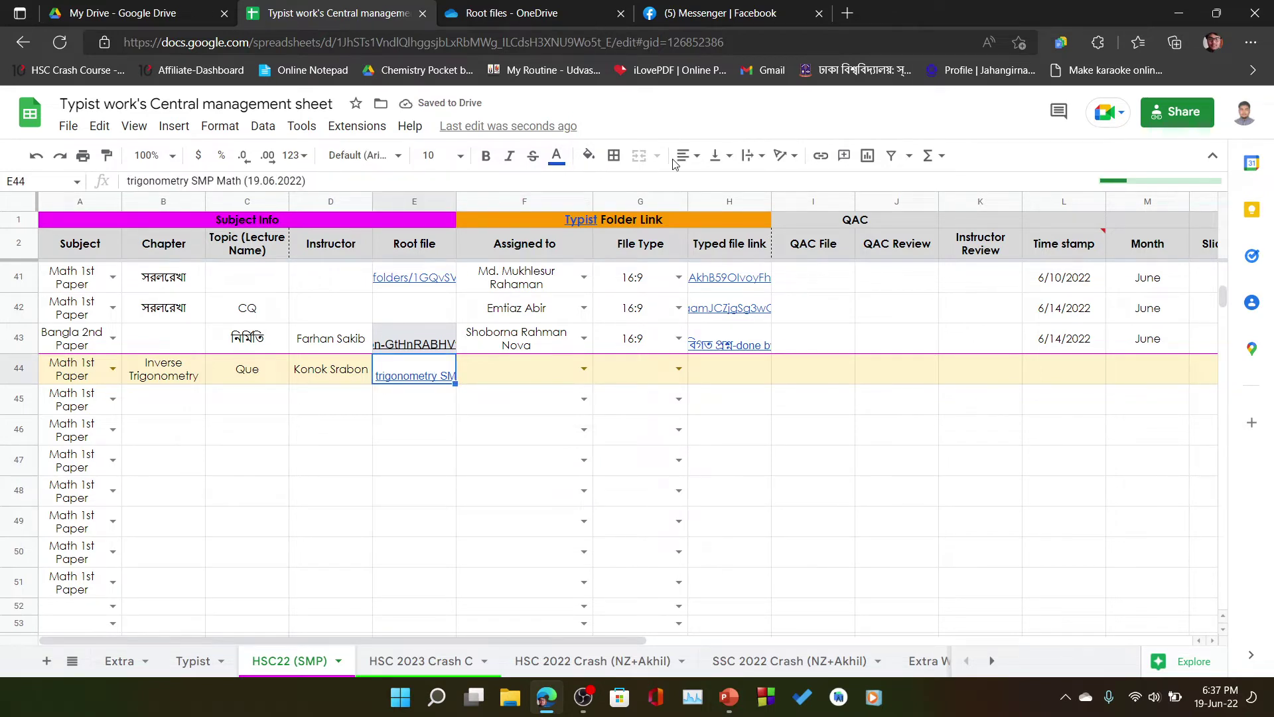
# - Choose the assigned typist's name from F44's dropdown
pyautogui.click(546, 371)
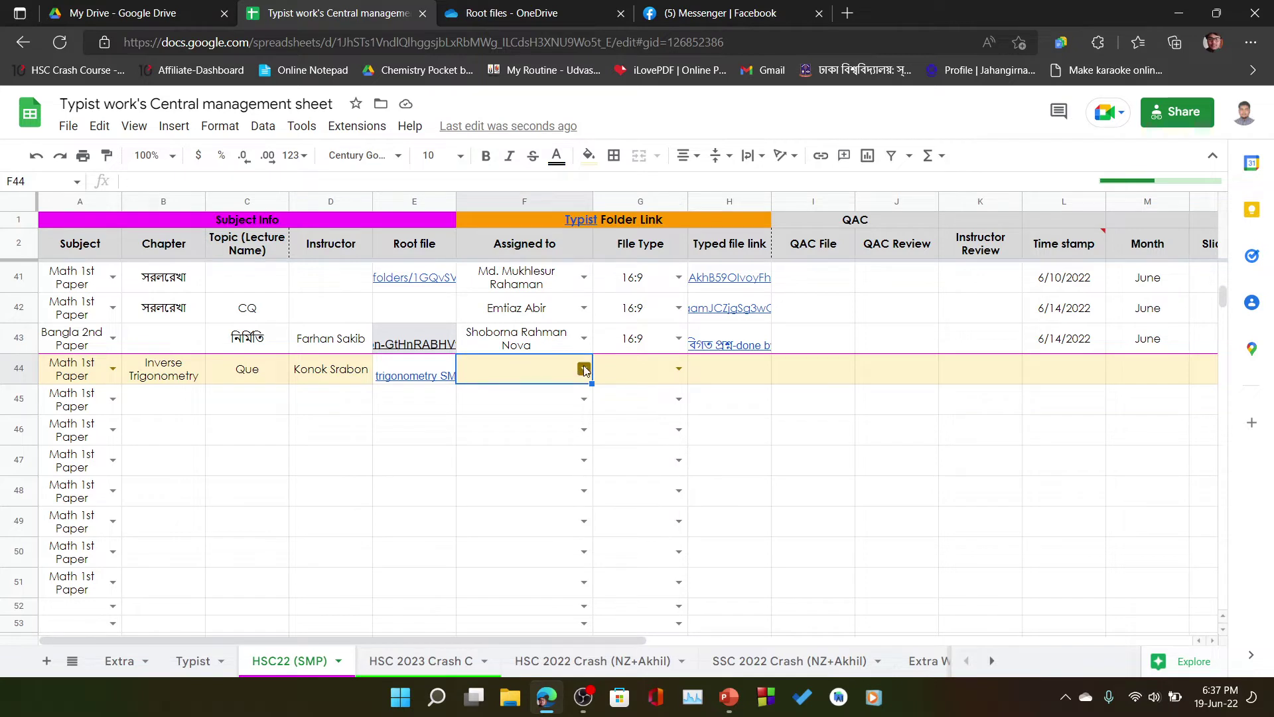
pyautogui.click(584, 370)
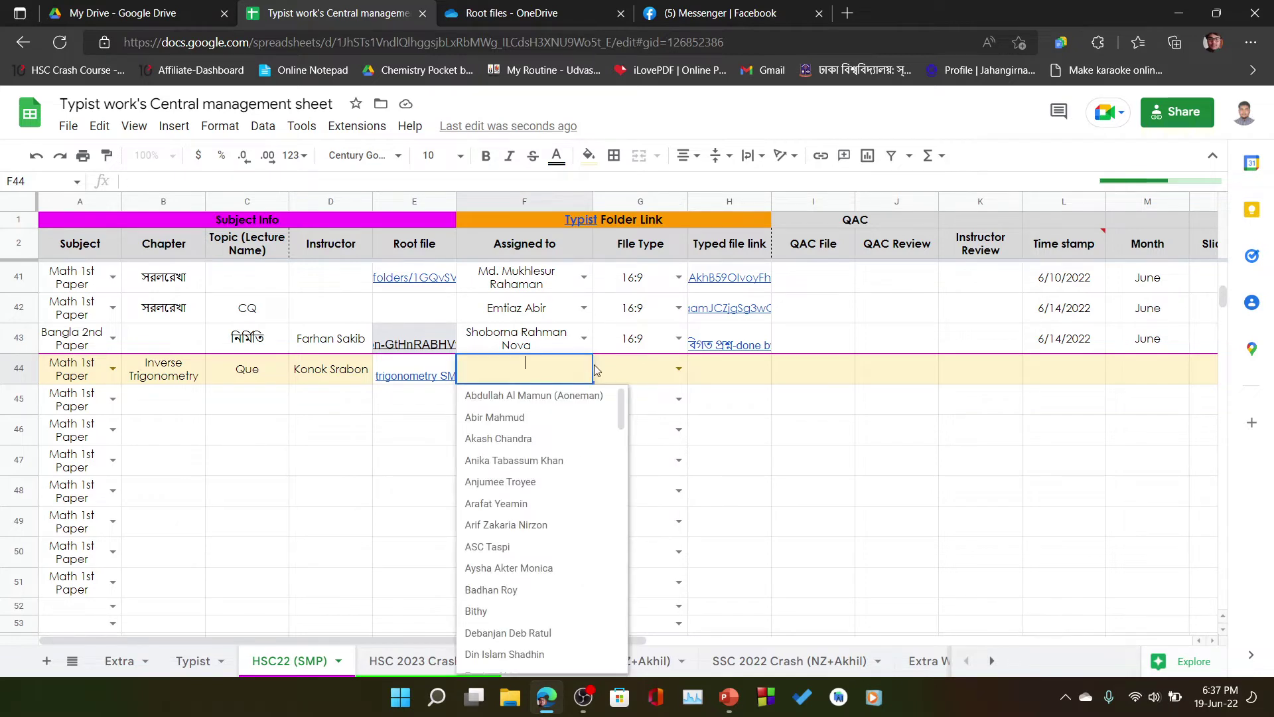
pyautogui.write('md naw')
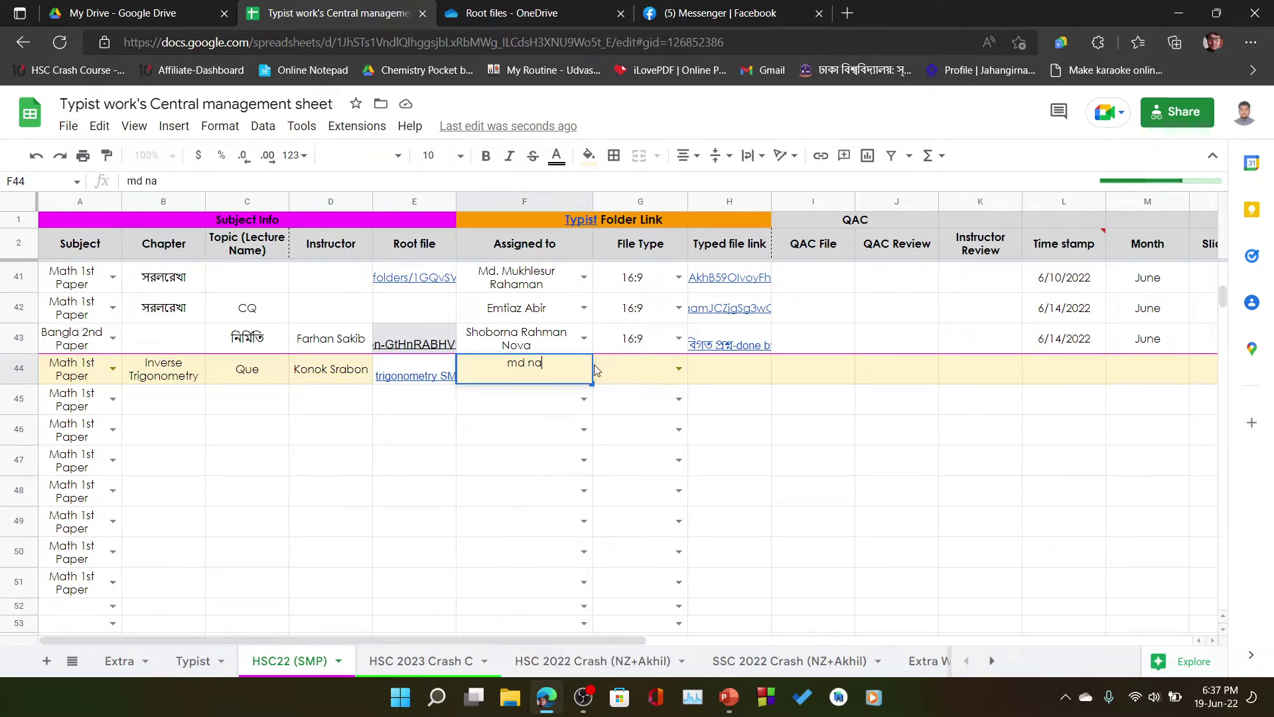
pyautogui.press('BackSpace')
pyautogui.press('BackSpace')
pyautogui.press('BackSpace')
pyautogui.press('BackSpace')
pyautogui.press('BackSpace')
pyautogui.press('BackSpace')
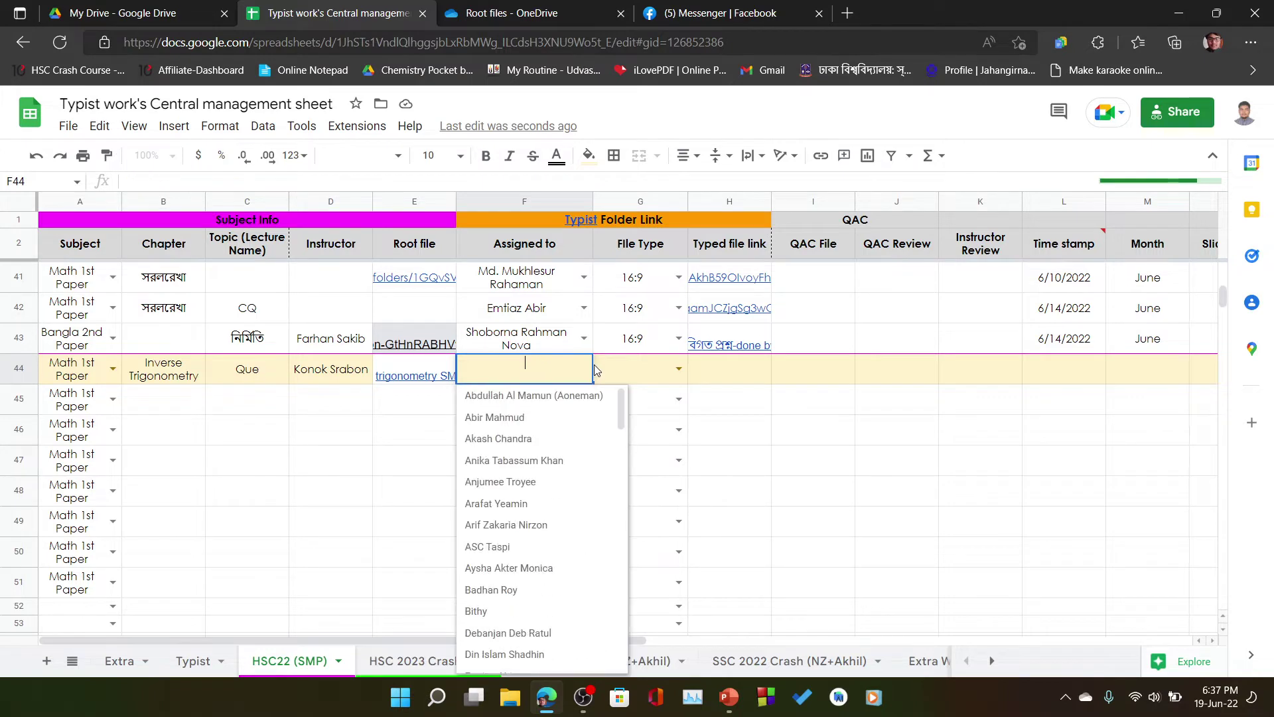
pyautogui.write('na')
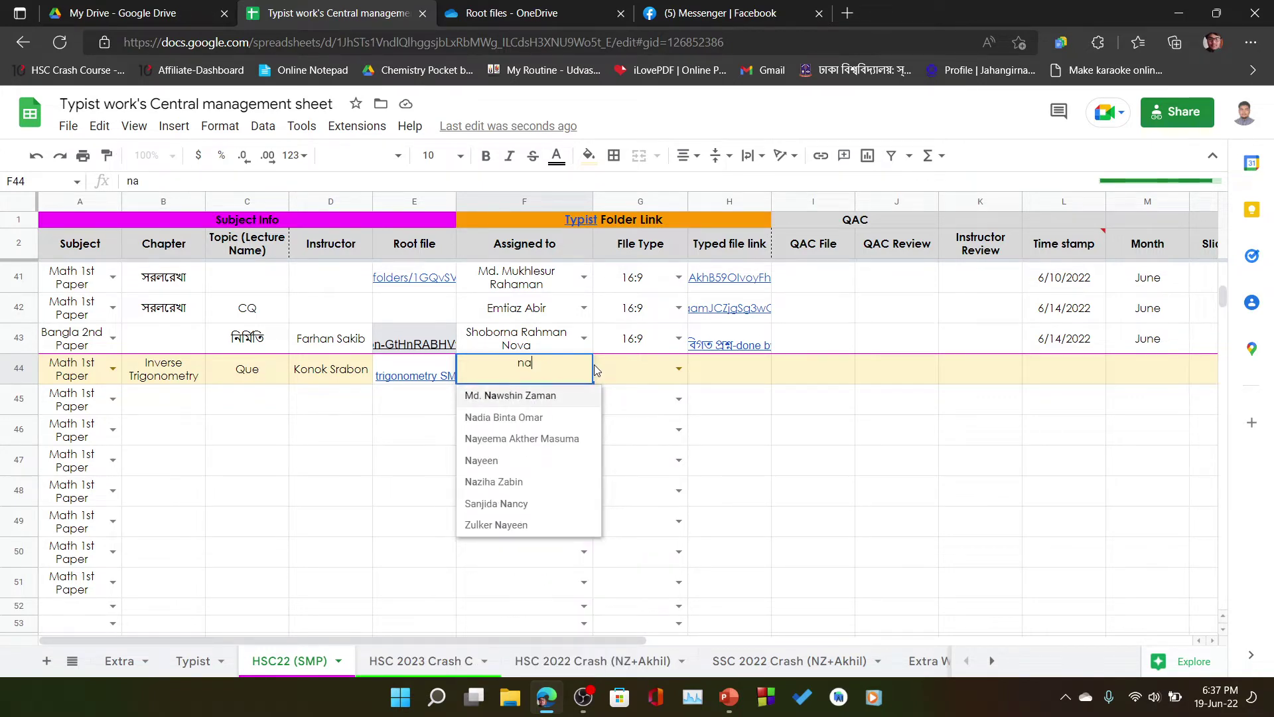
pyautogui.press('Return')
# - Set G44's File Type to 16:9
pyautogui.click(663, 393)
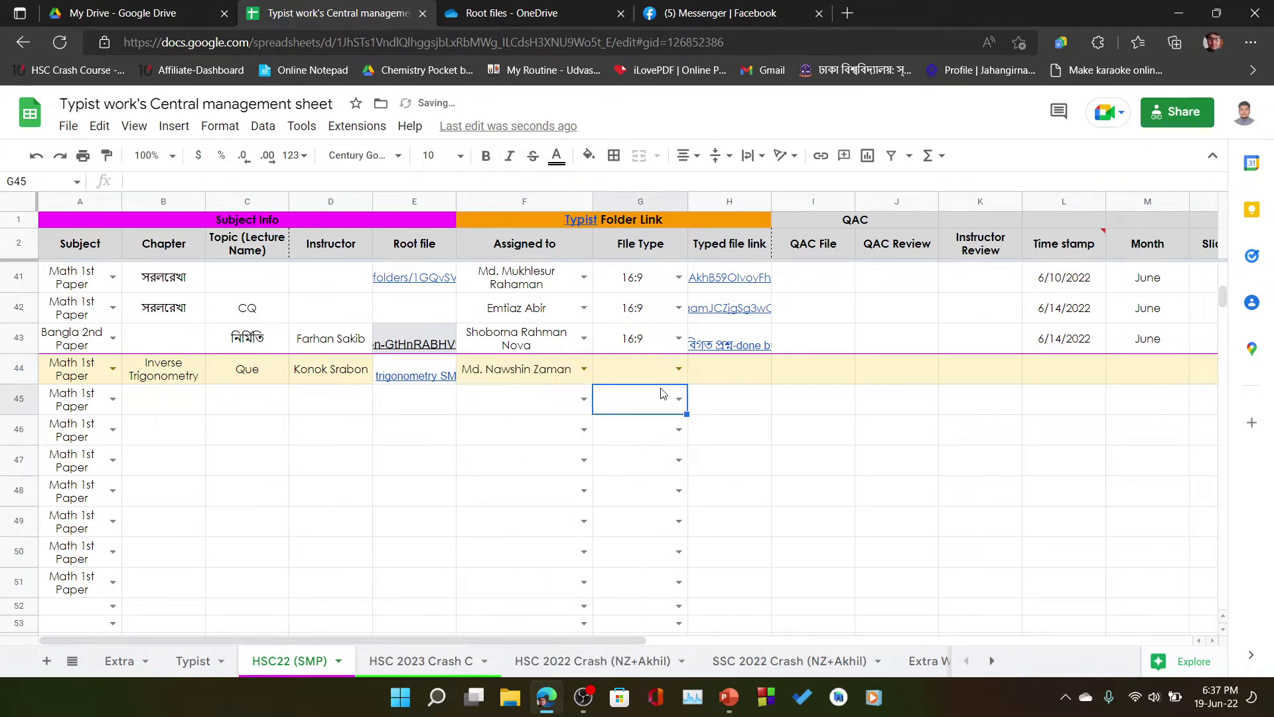
pyautogui.click(678, 368)
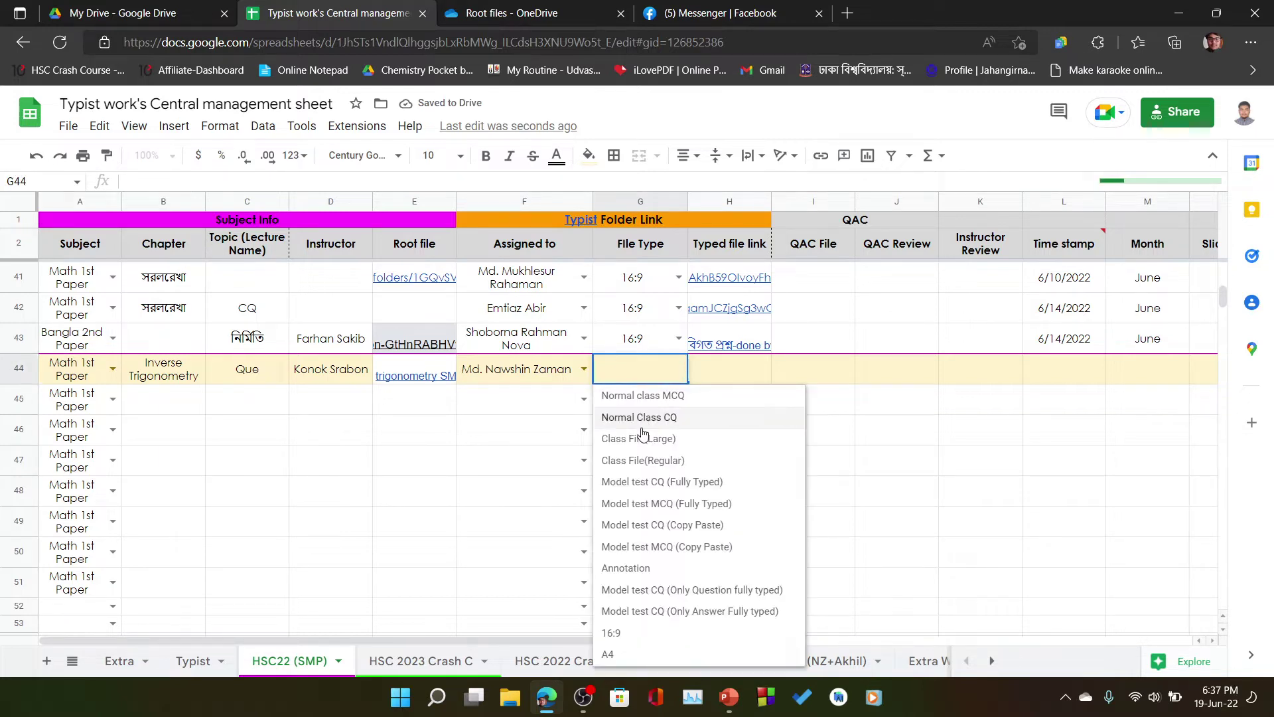
pyautogui.click(636, 639)
pyautogui.click(727, 382)
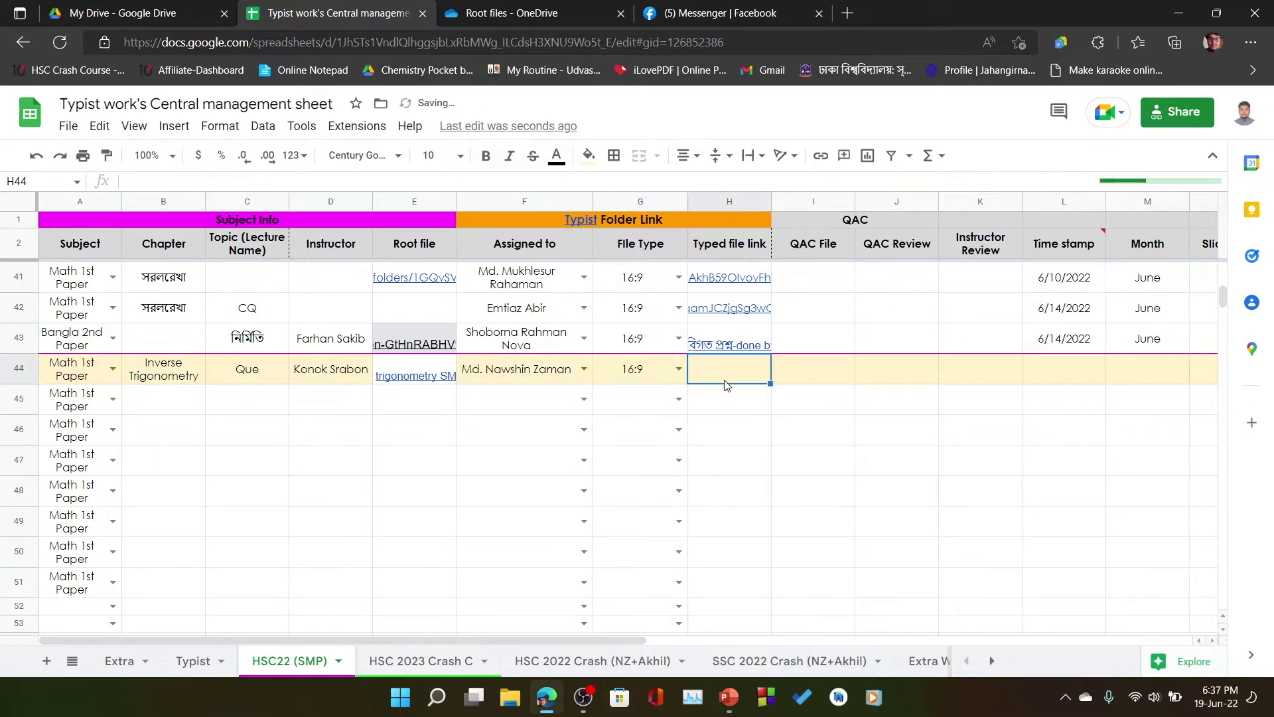
pyautogui.click(680, 371)
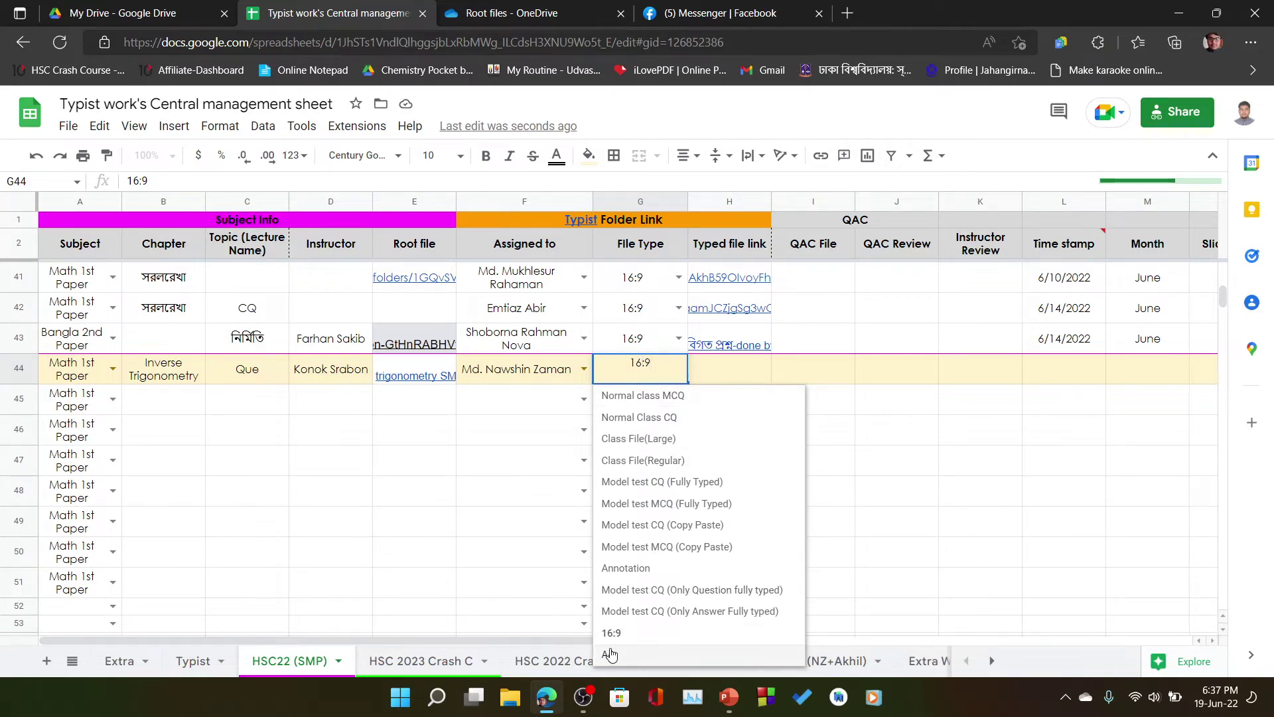
pyautogui.click(733, 375)
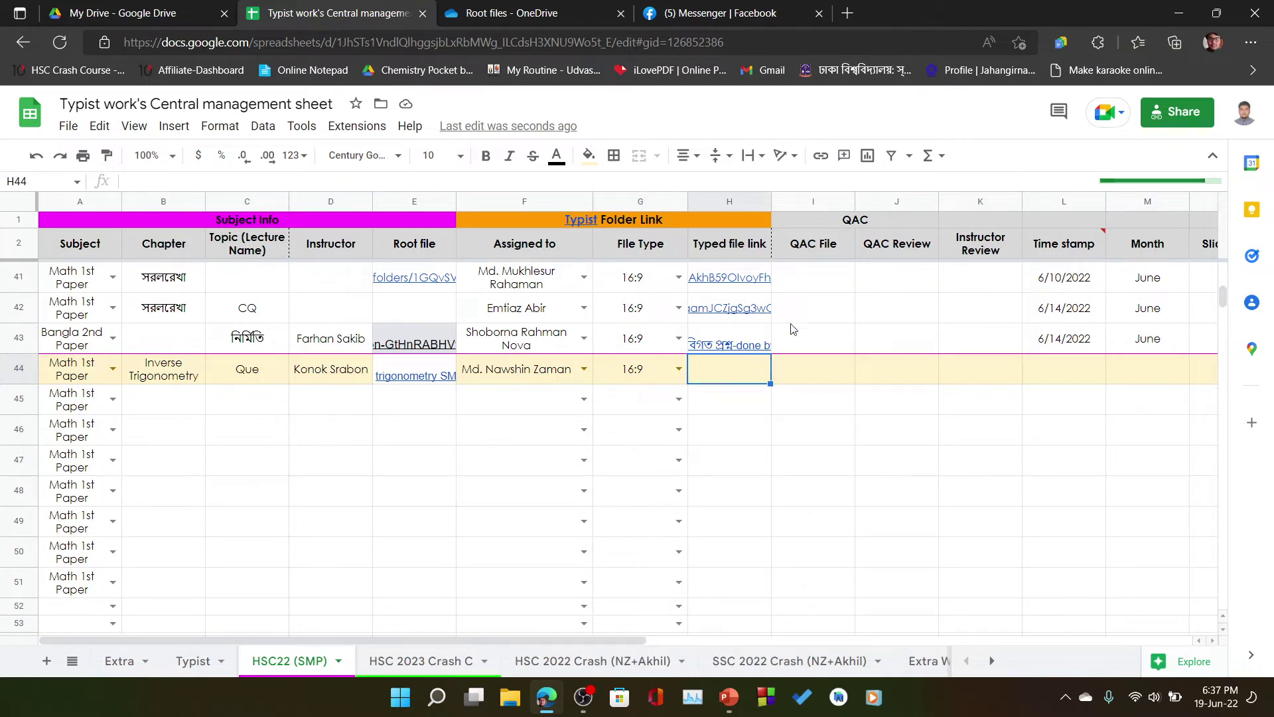
pyautogui.click(595, 224)
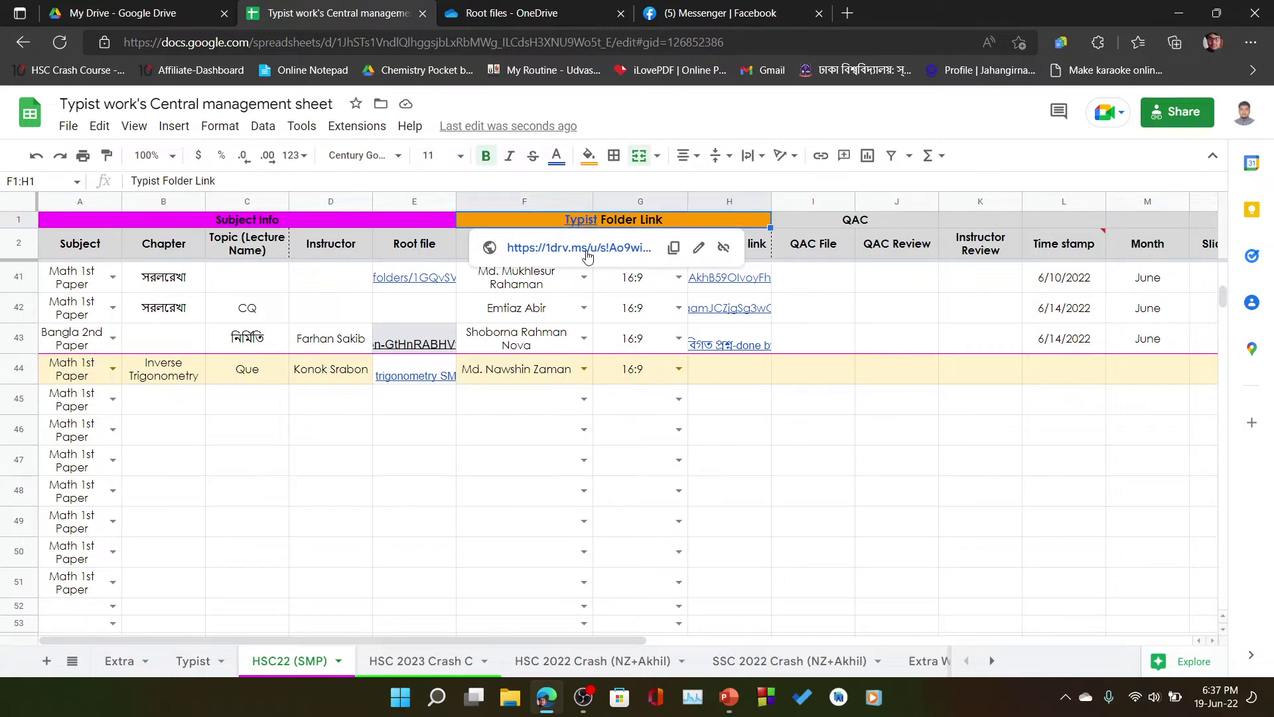
pyautogui.click(520, 6)
# - Go back to HSC 22 SMP, open the Math folder, and minimize the browser
pyautogui.hotkey('alt', 'Left')
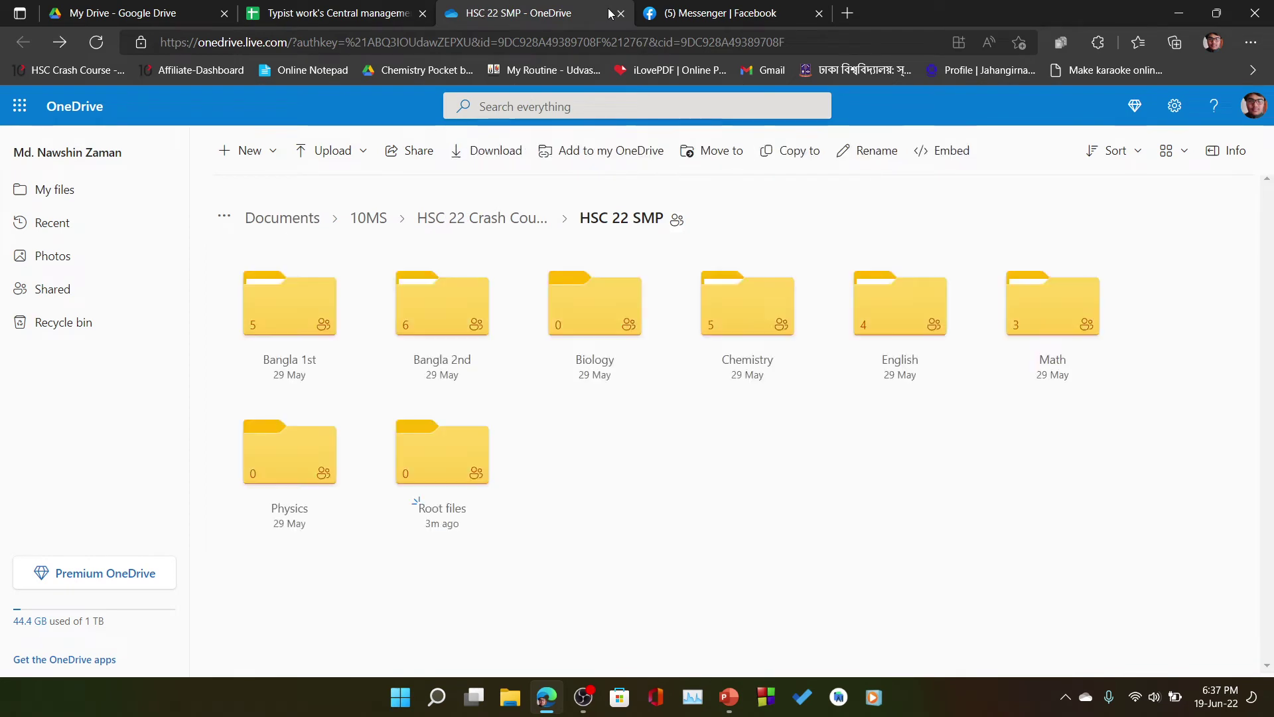
pyautogui.click(1084, 361)
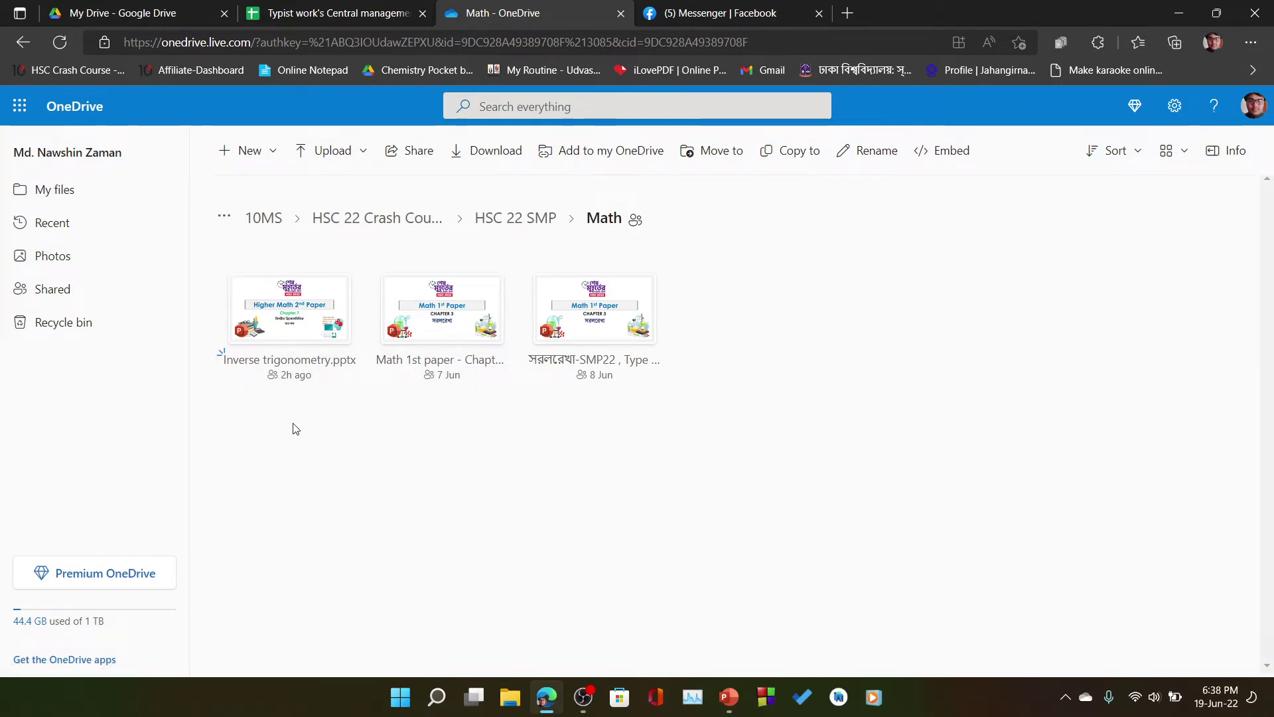
pyautogui.click(1179, 13)
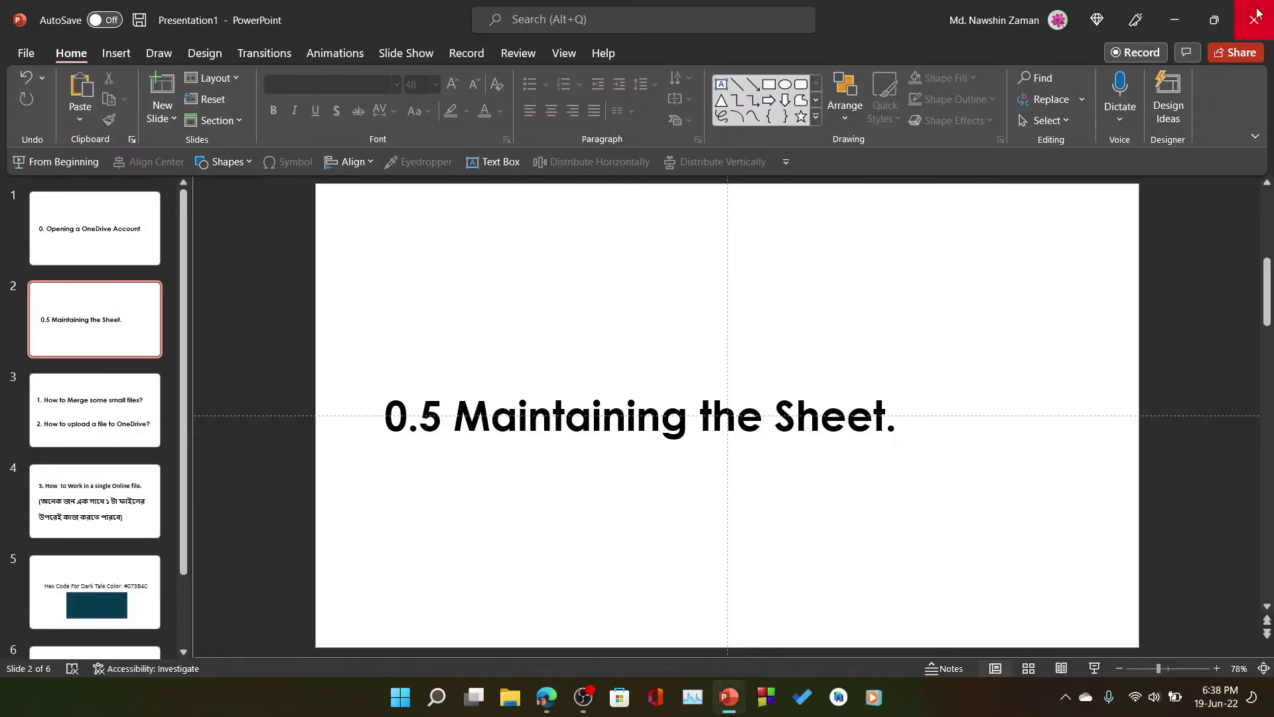
# - Minimize PowerPoint and select the Inverse trigonometry presentation in Downloads
pyautogui.click(1215, 19)
pyautogui.click(1019, 169)
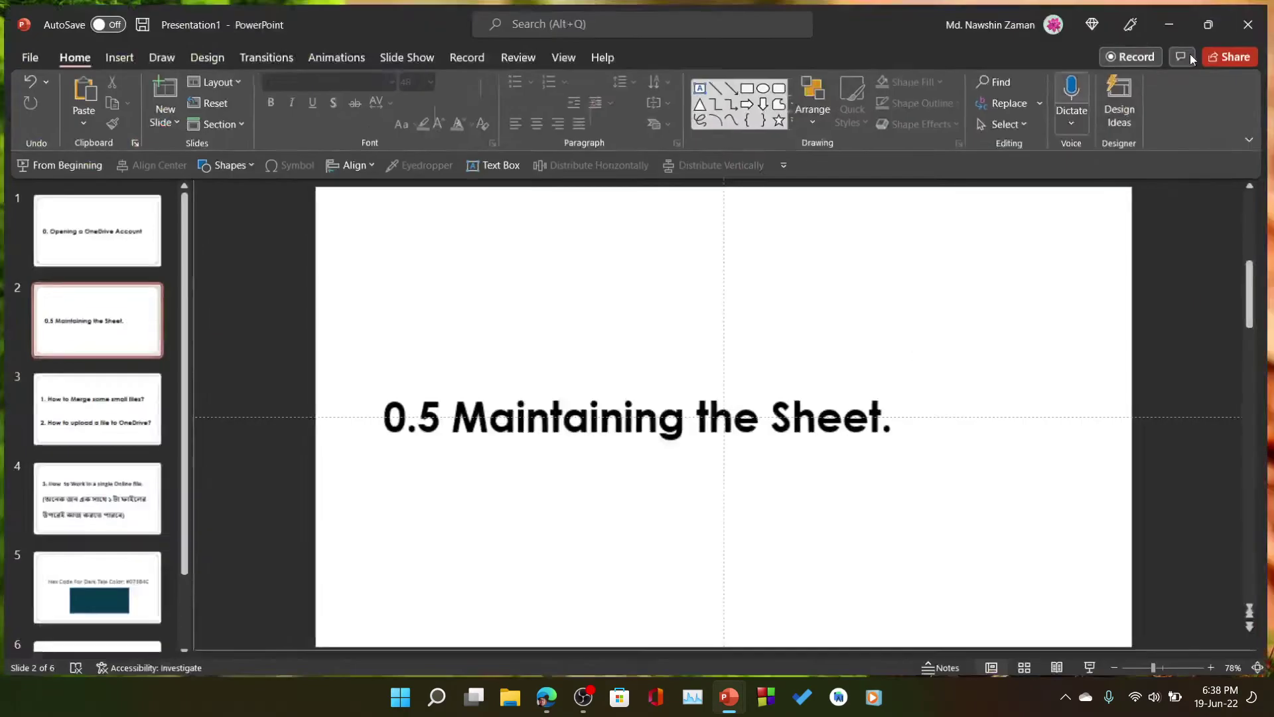
pyautogui.click(1179, 12)
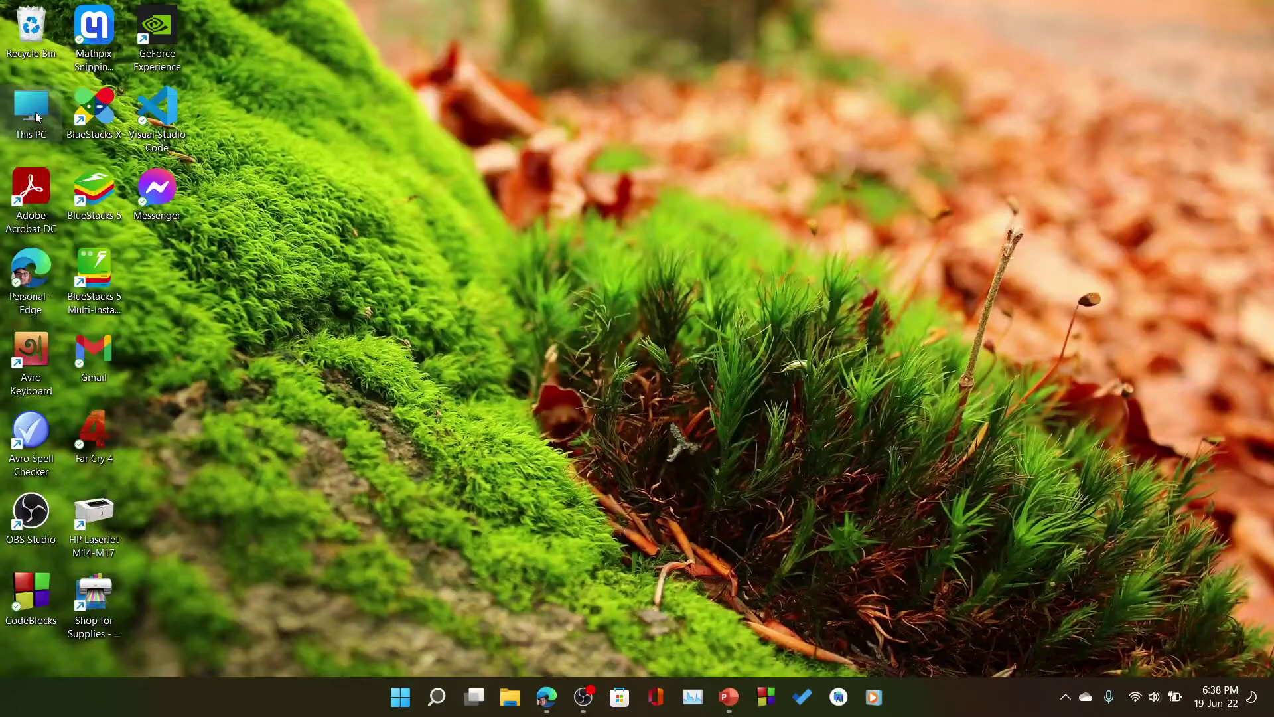
pyautogui.doubleClick(34, 111)
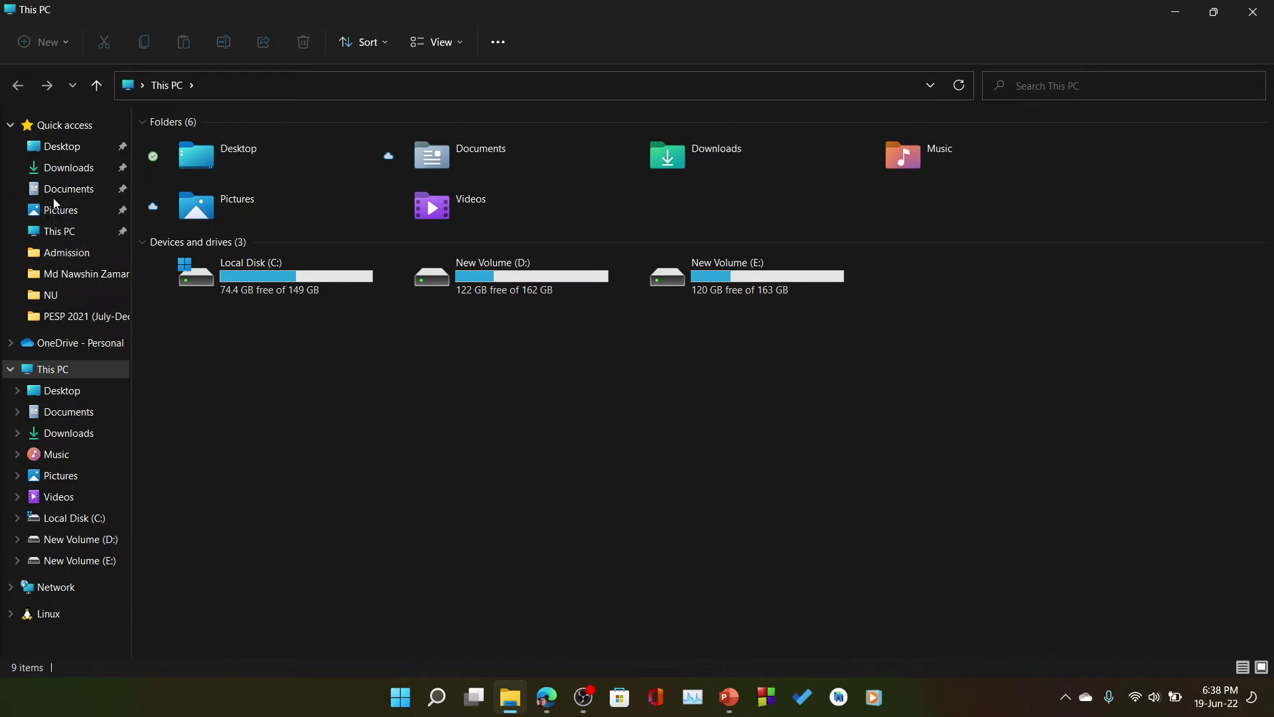
pyautogui.click(68, 175)
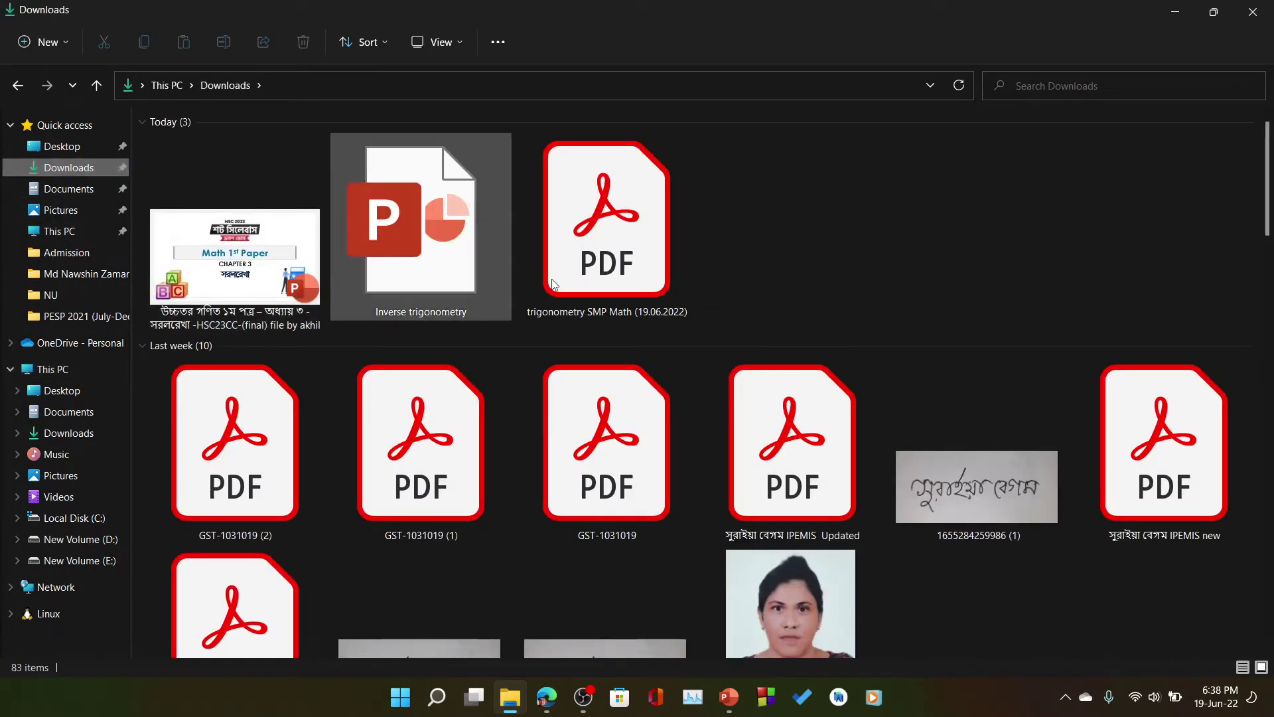
pyautogui.click(457, 253)
# - Try appending 'With Ans' to its name, then cancel the File In Use warning
pyautogui.press('F2')
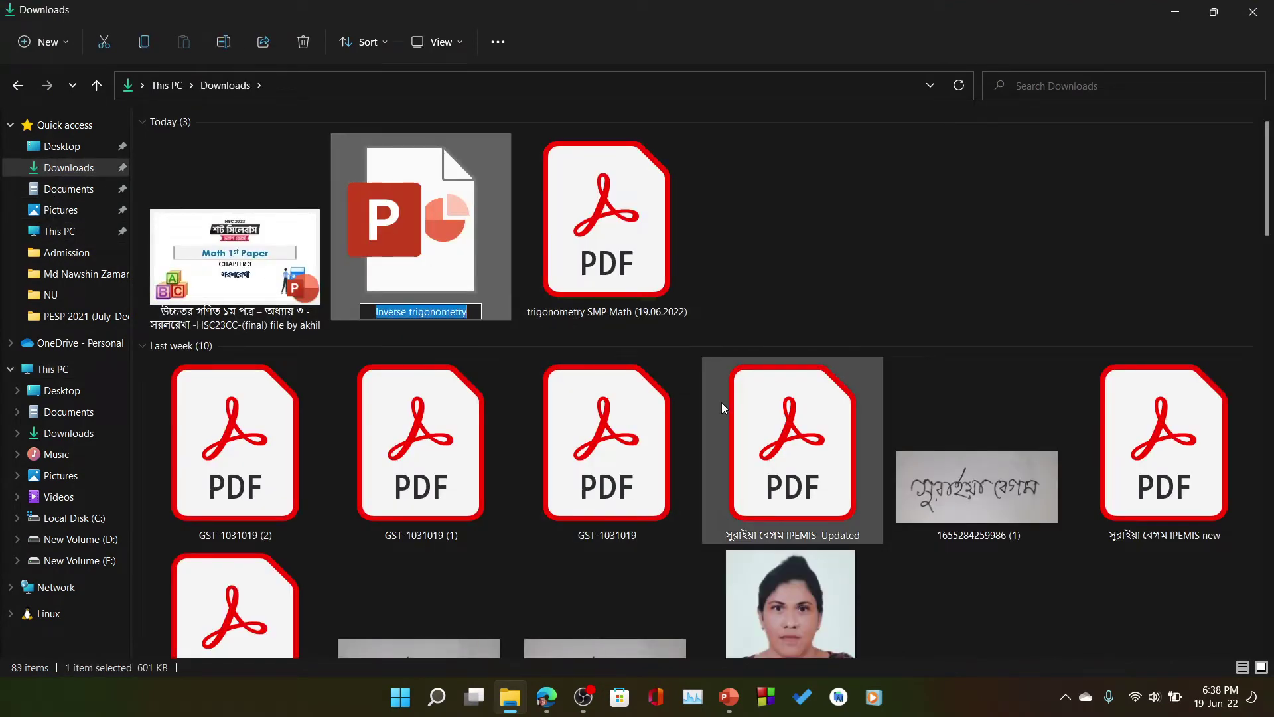
pyautogui.press('End')
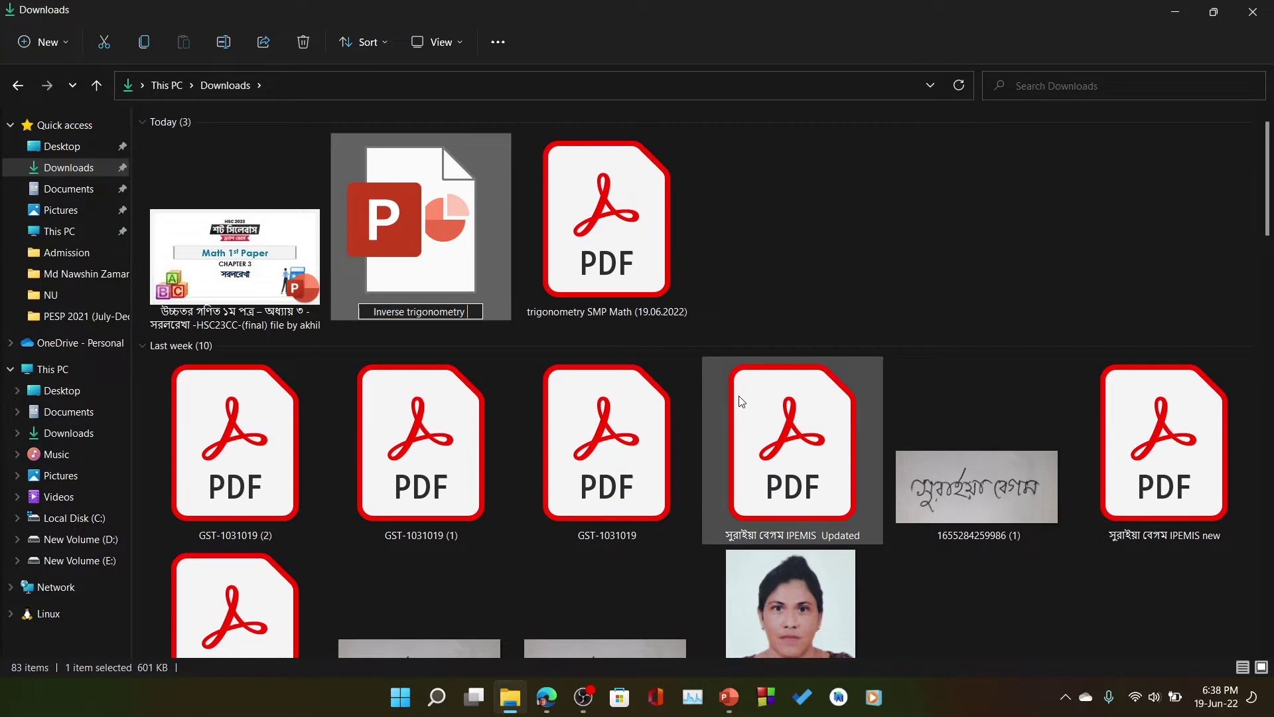
pyautogui.write('(Dewmo n')
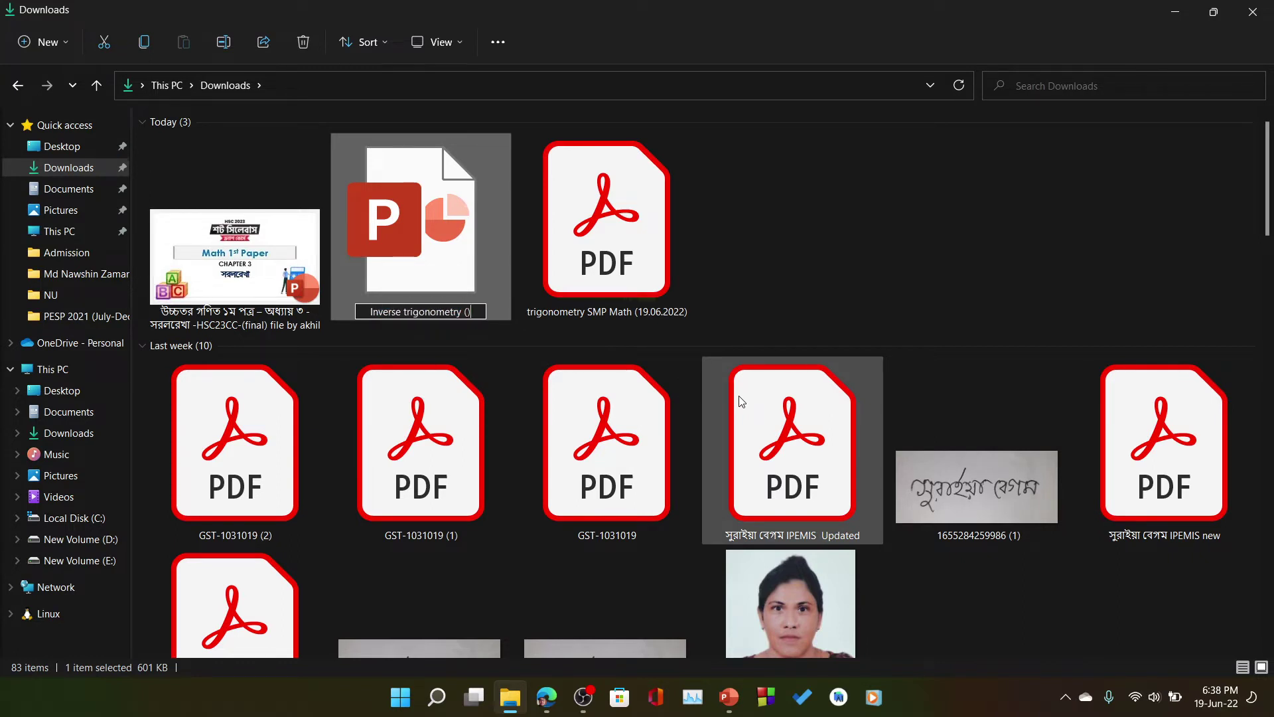
pyautogui.press('BackSpace')
pyautogui.press('BackSpace')
pyautogui.press('BackSpace')
pyautogui.press('BackSpace')
pyautogui.press('BackSpace')
pyautogui.press('BackSpace')
pyautogui.press('BackSpace')
pyautogui.write('With ')
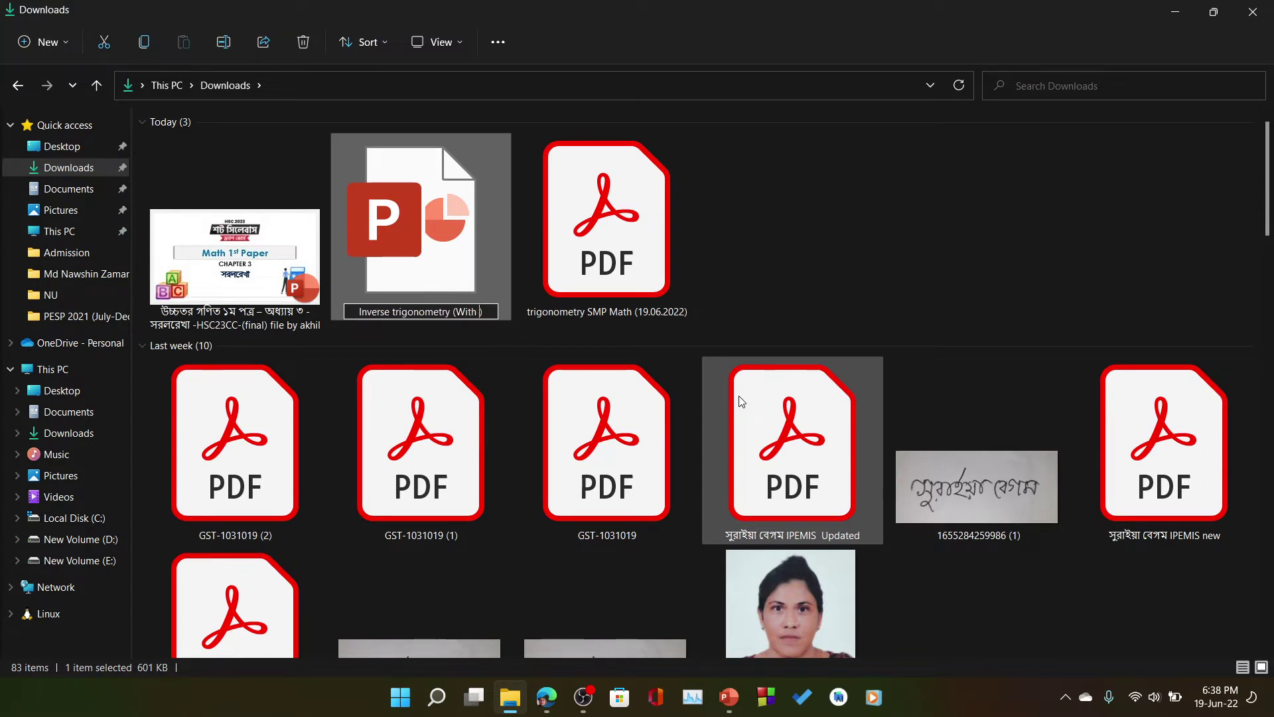
pyautogui.write('Ans')
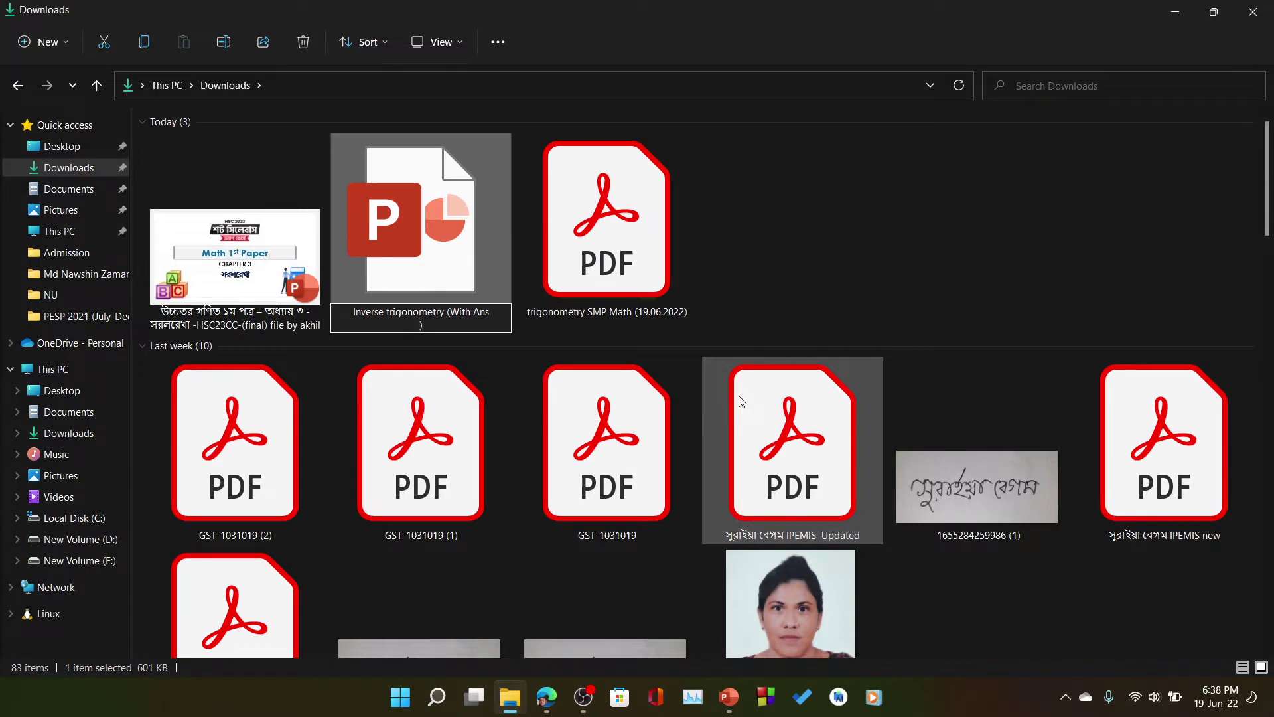
pyautogui.press('Return')
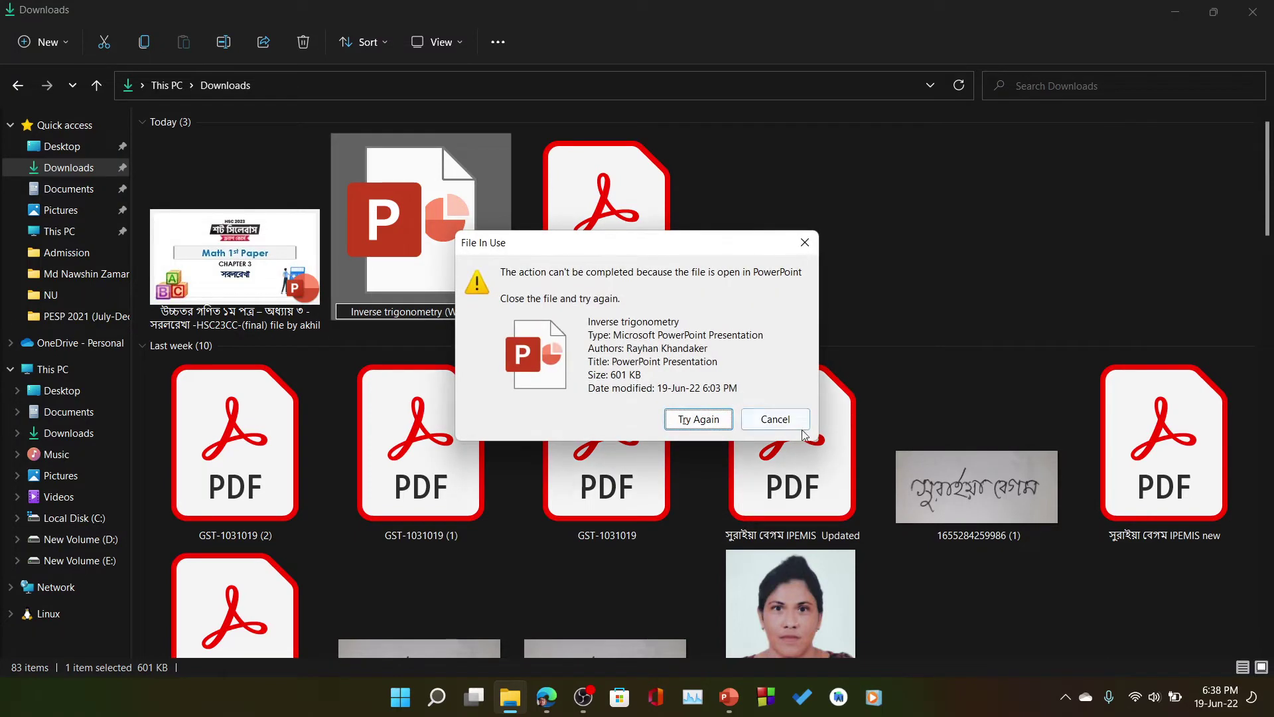
pyautogui.click(775, 419)
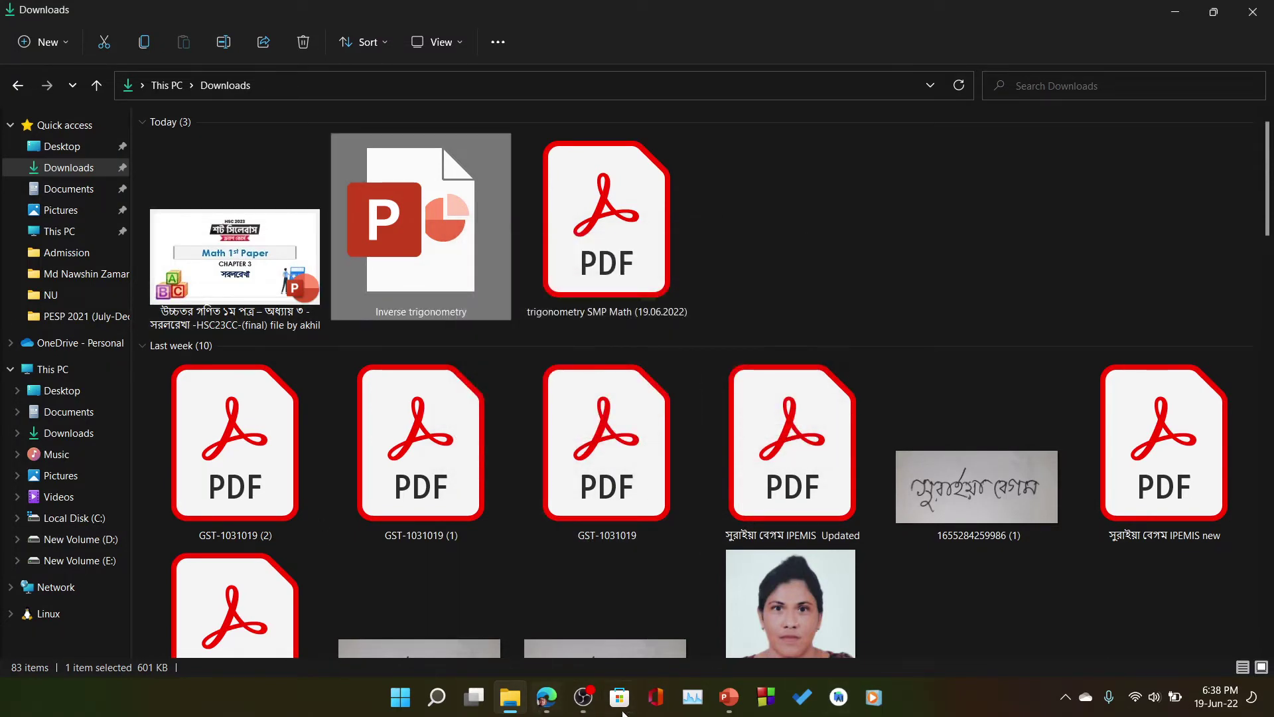
# - Close the open presentation and rename the file to 'Inverse trigonometry With Ans'
pyautogui.moveTo(729, 697)
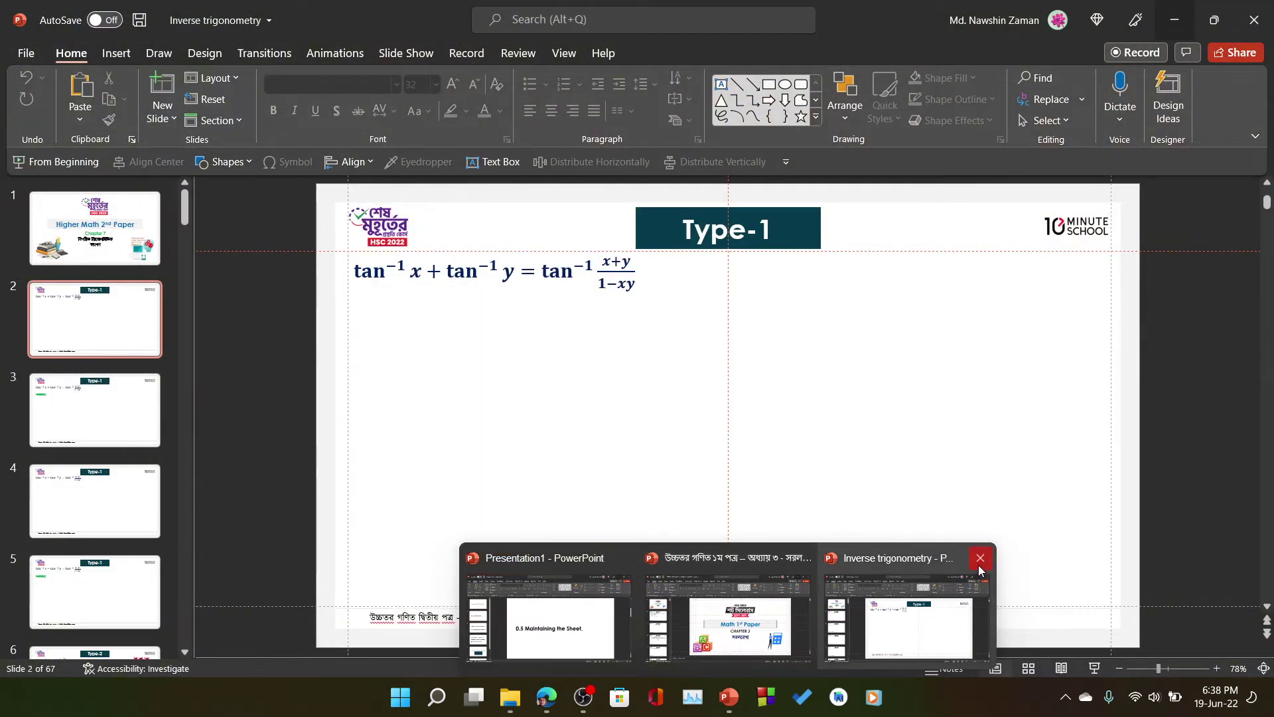
pyautogui.click(980, 565)
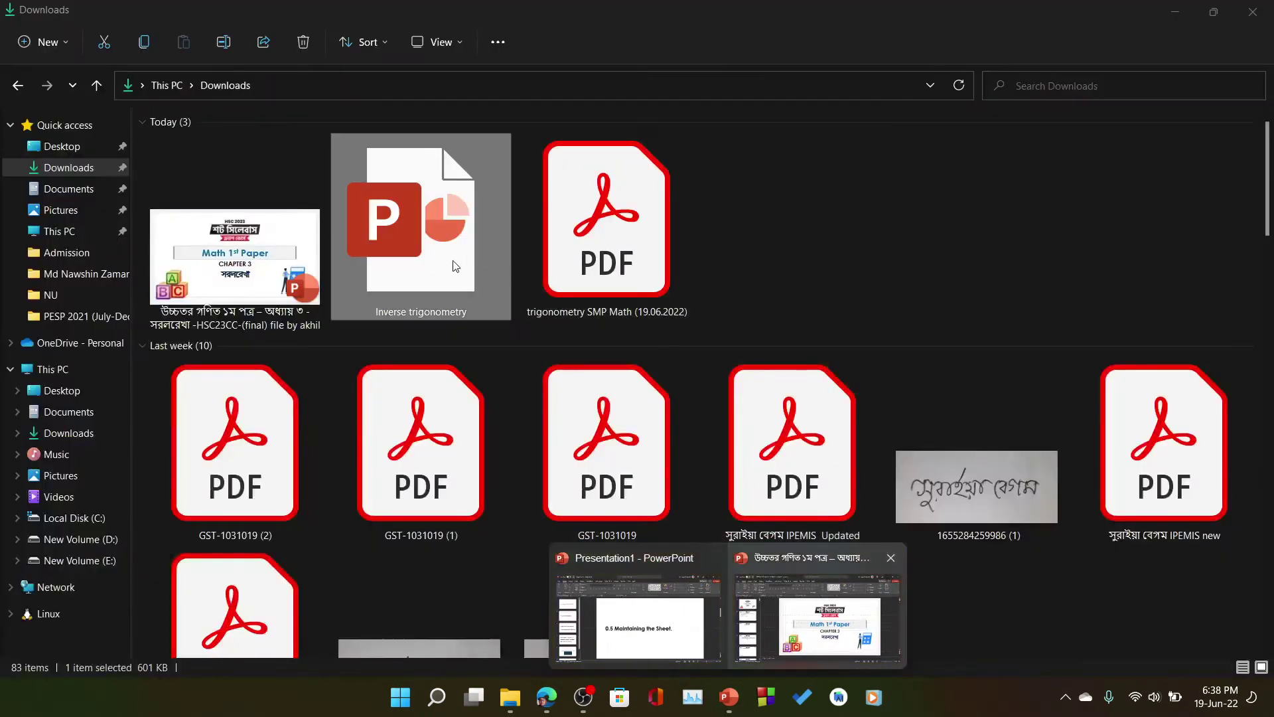
pyautogui.press('End')
pyautogui.write('With Ans')
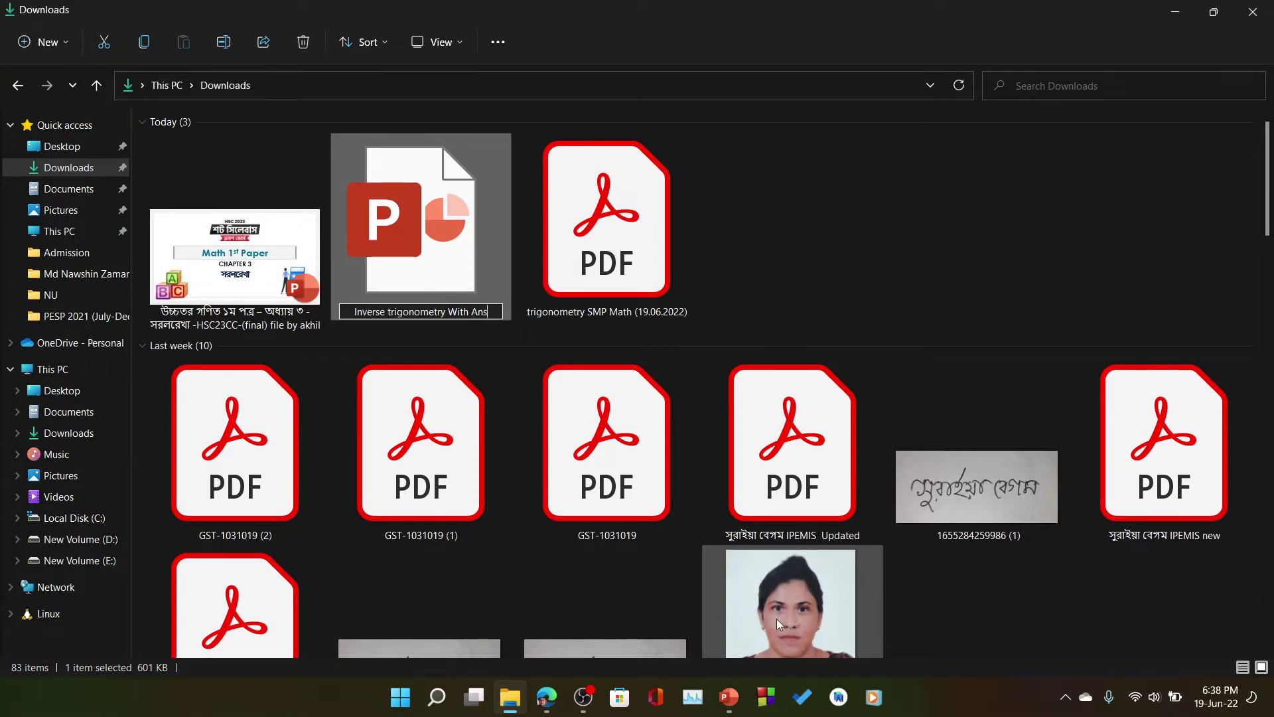
pyautogui.press('Return')
pyautogui.click(940, 268)
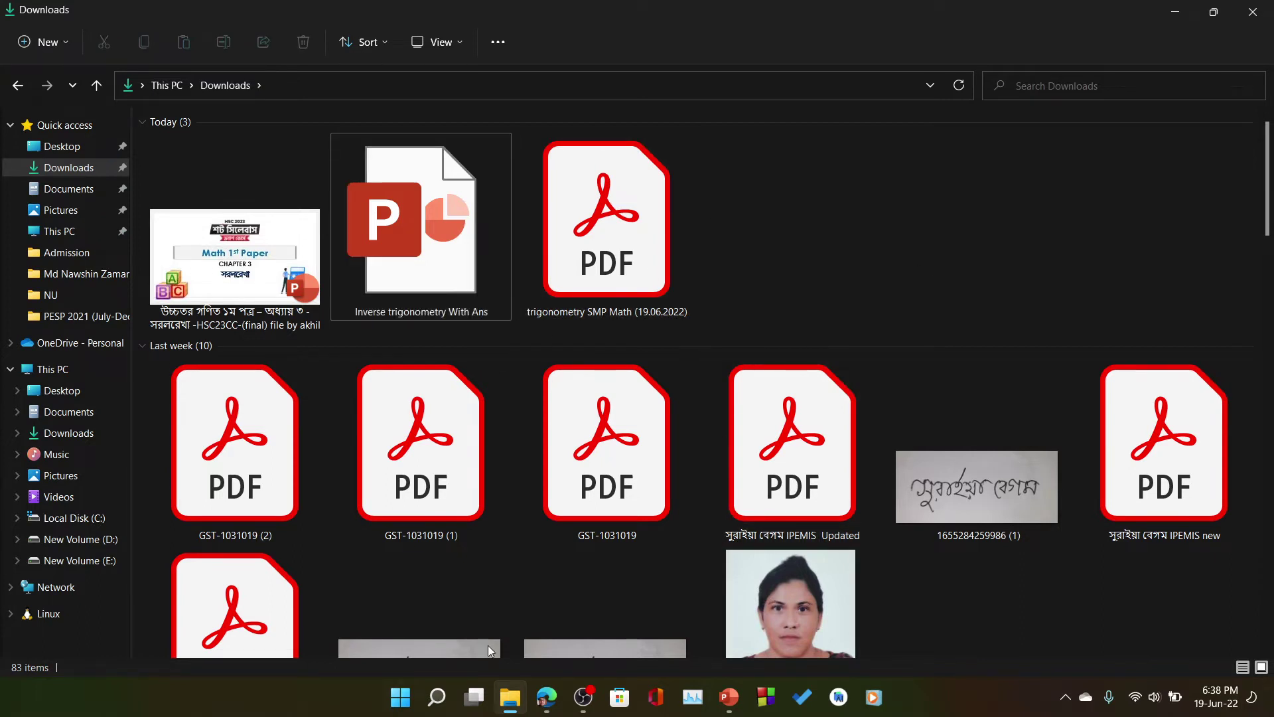
pyautogui.click(442, 256)
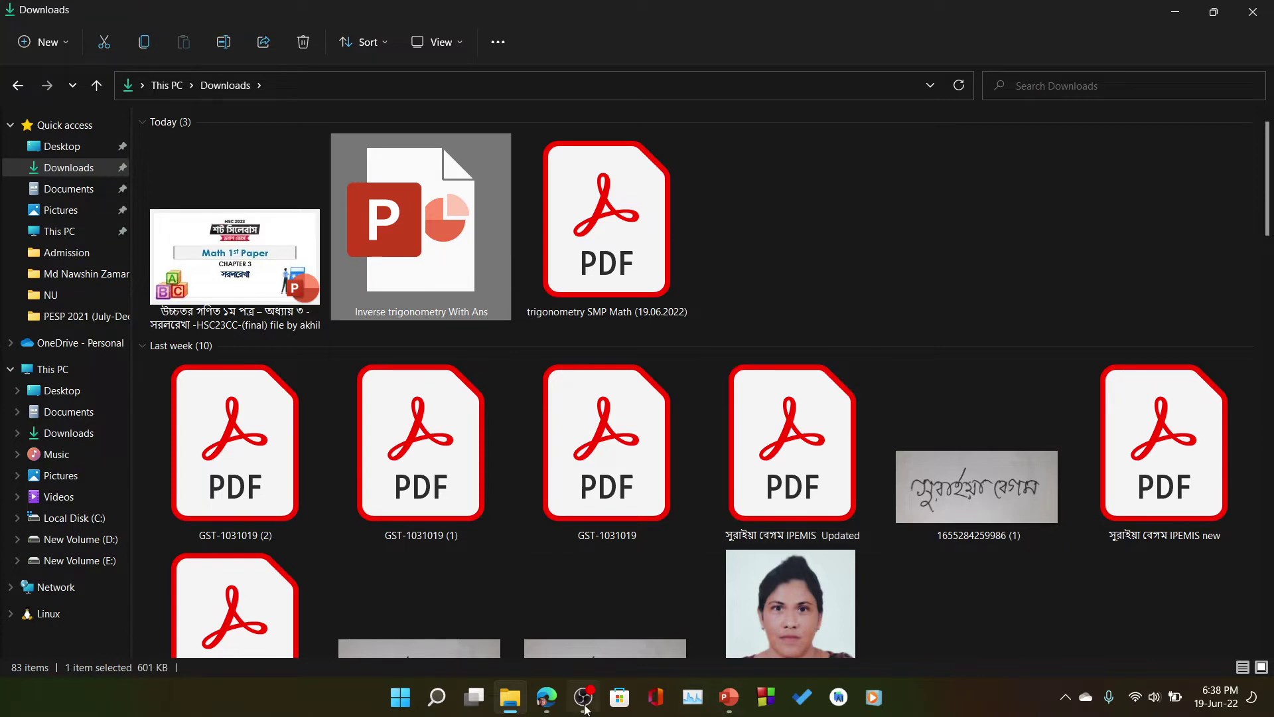
pyautogui.click(560, 710)
# - Upload 'Inverse trigonometry With Ans' from Downloads to the OneDrive Math folder
pyautogui.click(307, 154)
pyautogui.click(310, 186)
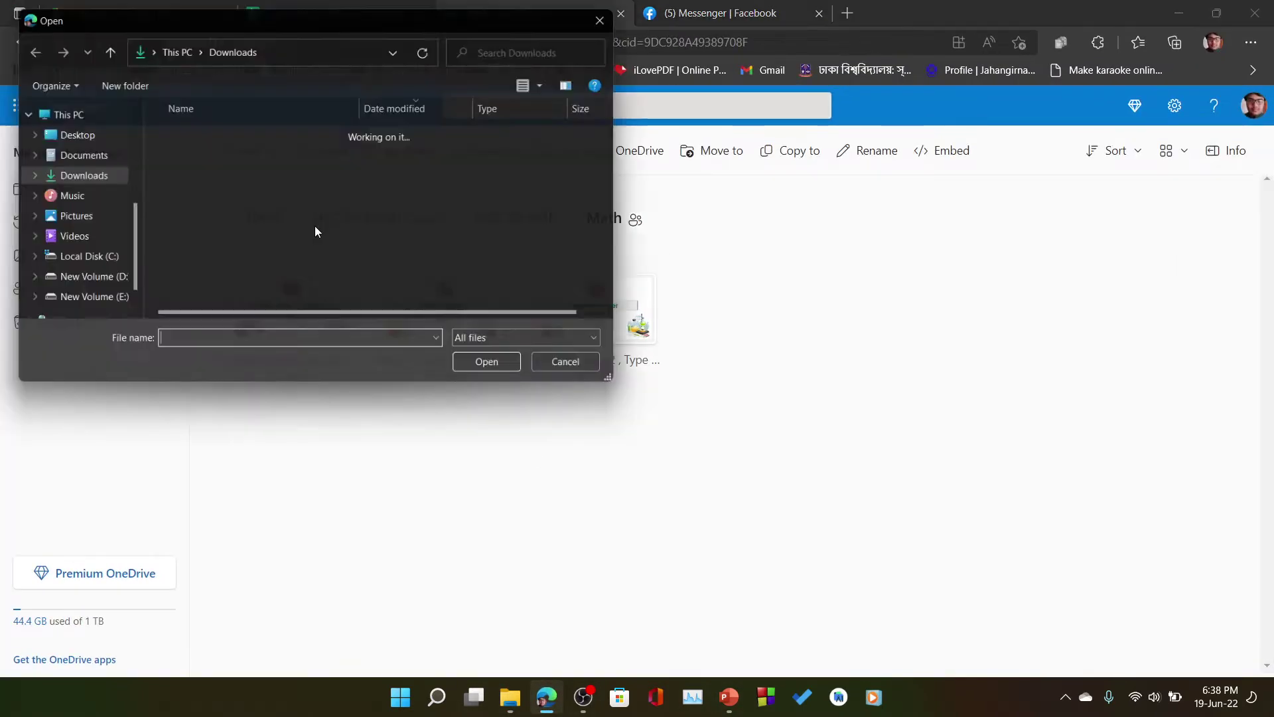
pyautogui.click(292, 180)
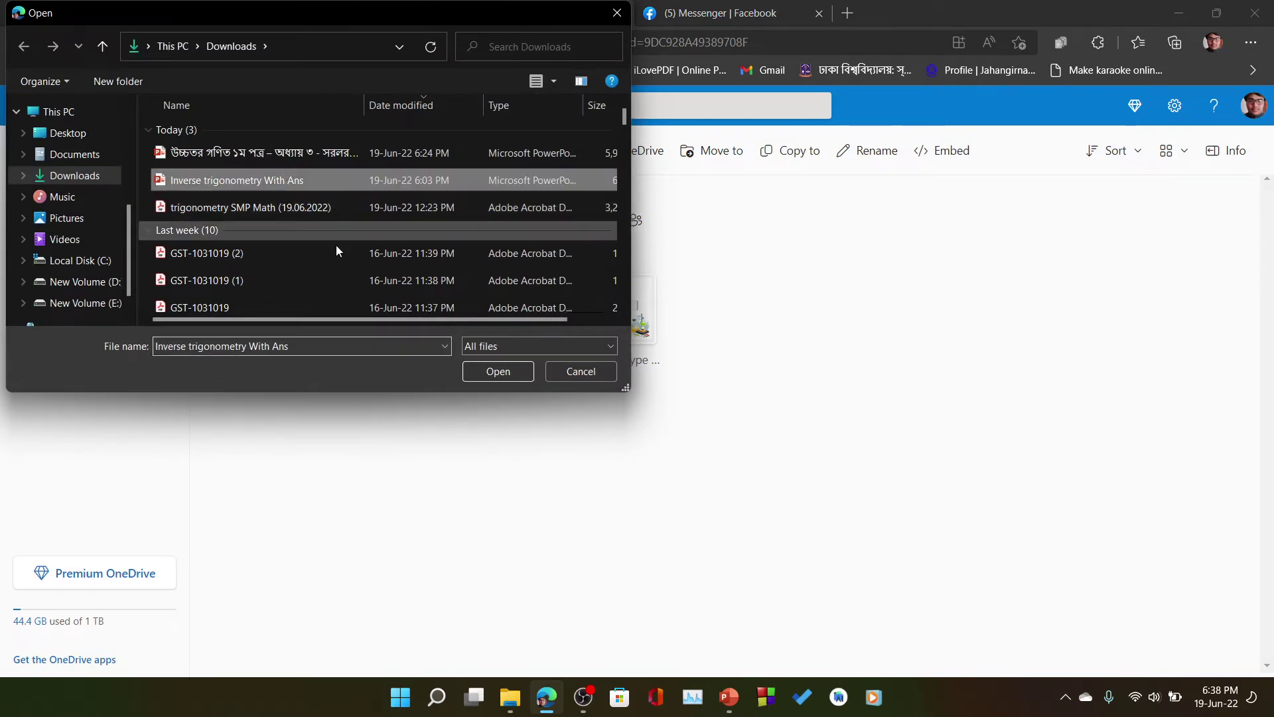
pyautogui.click(498, 371)
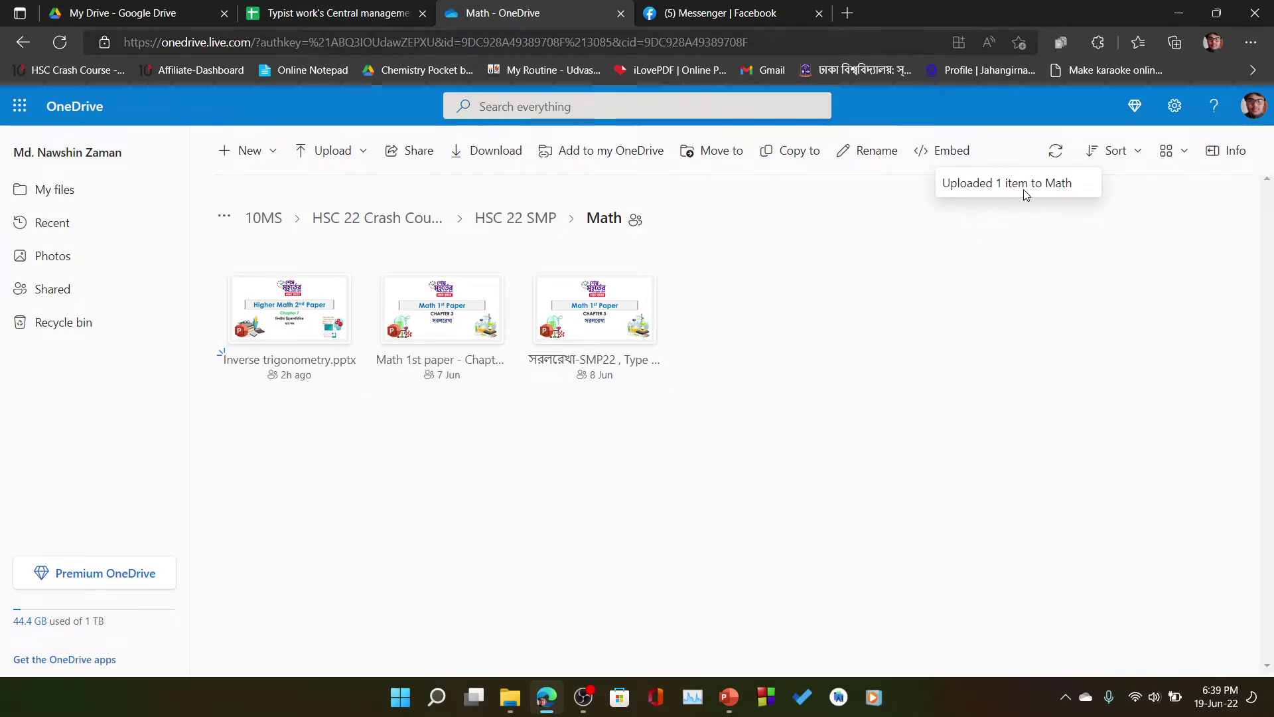
pyautogui.rightClick(879, 405)
# - Reload the OneDrive Math folder so the uploaded file appears
pyautogui.press('Escape')
pyautogui.click(1149, 155)
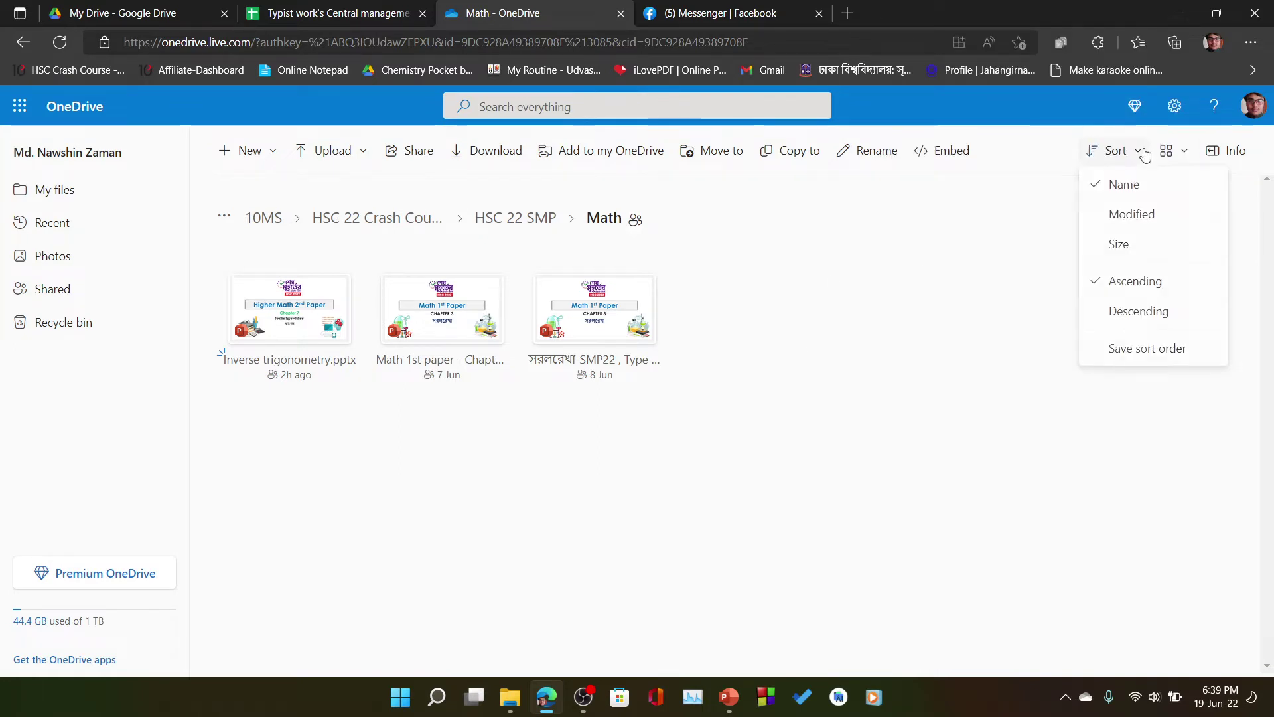
pyautogui.click(985, 300)
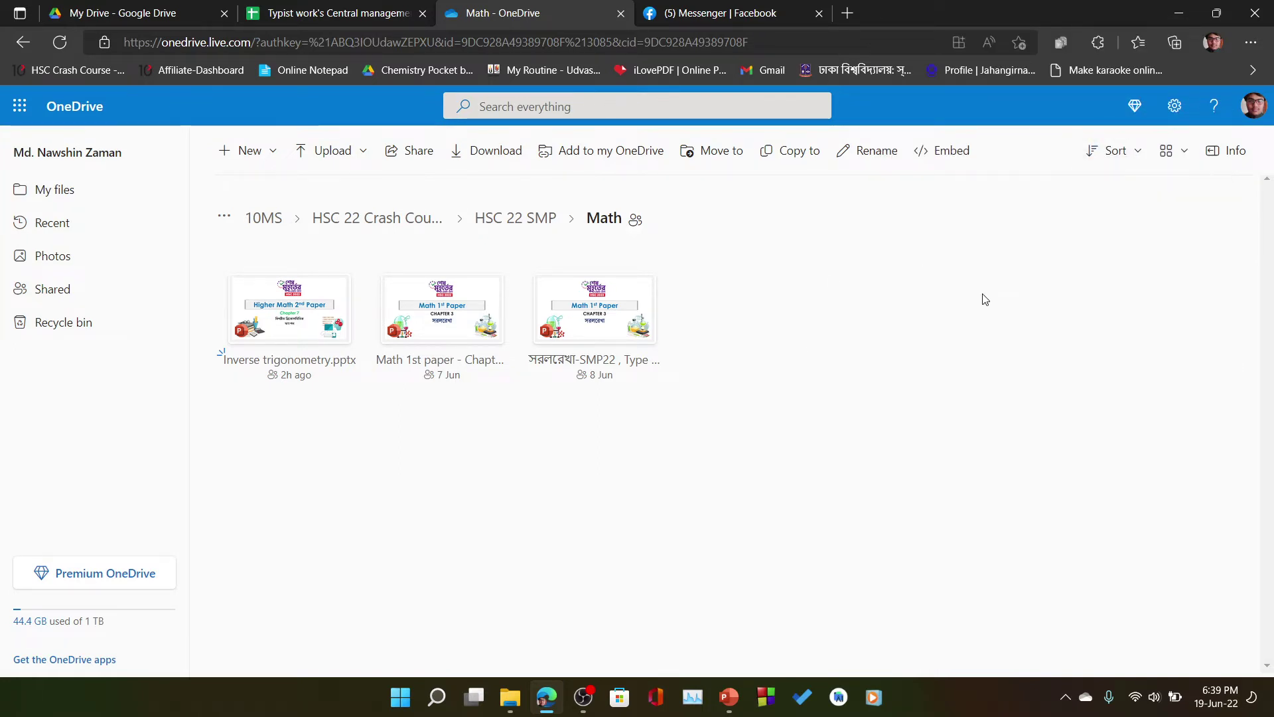
pyautogui.click(717, 14)
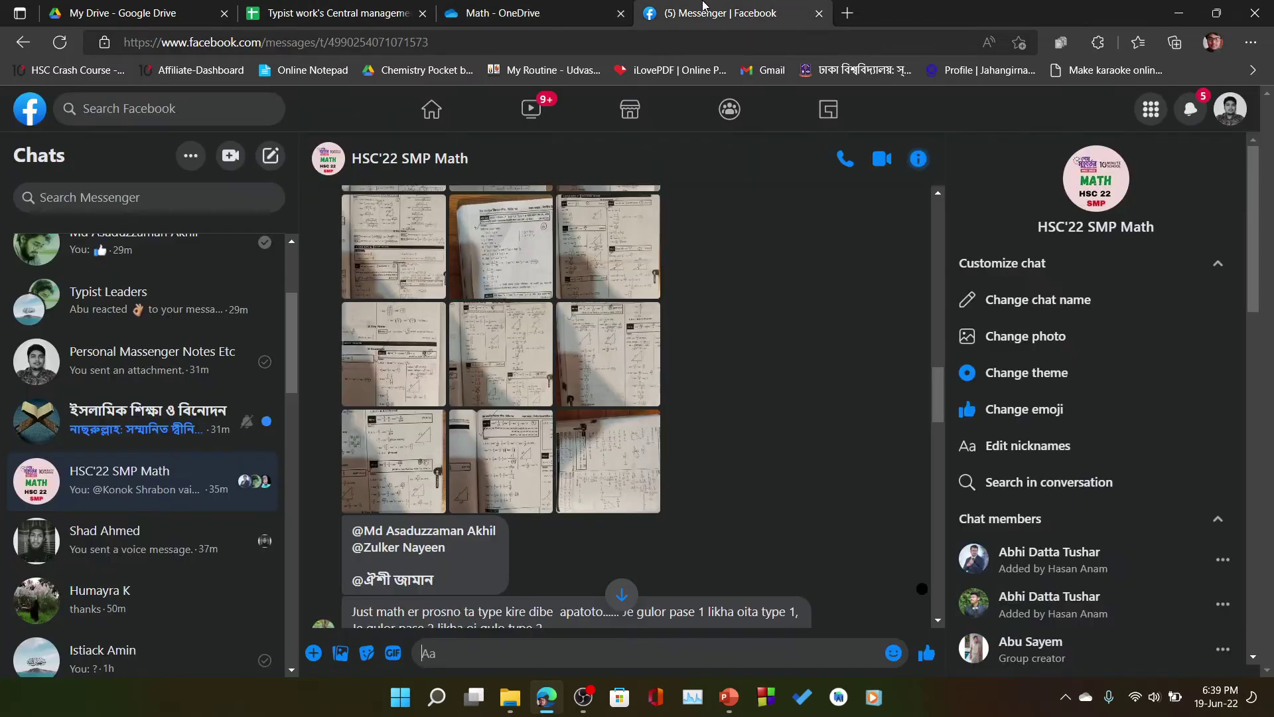
pyautogui.click(384, 8)
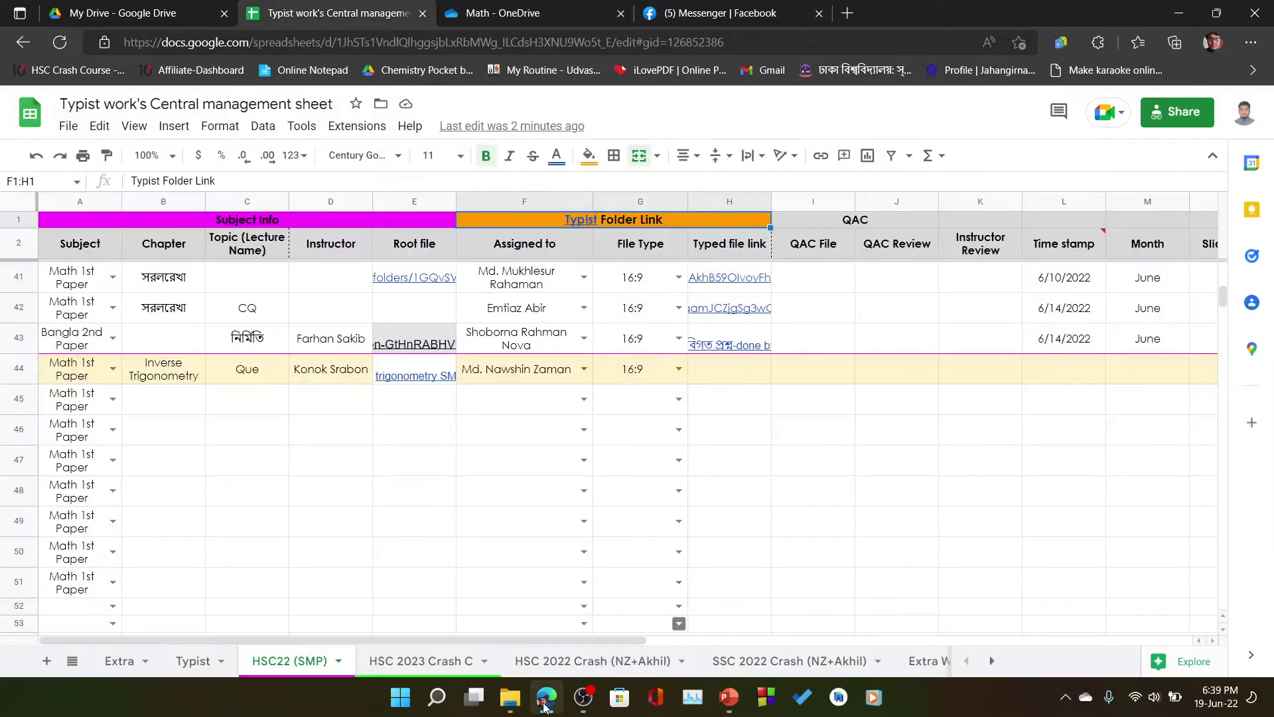
pyautogui.click(522, 8)
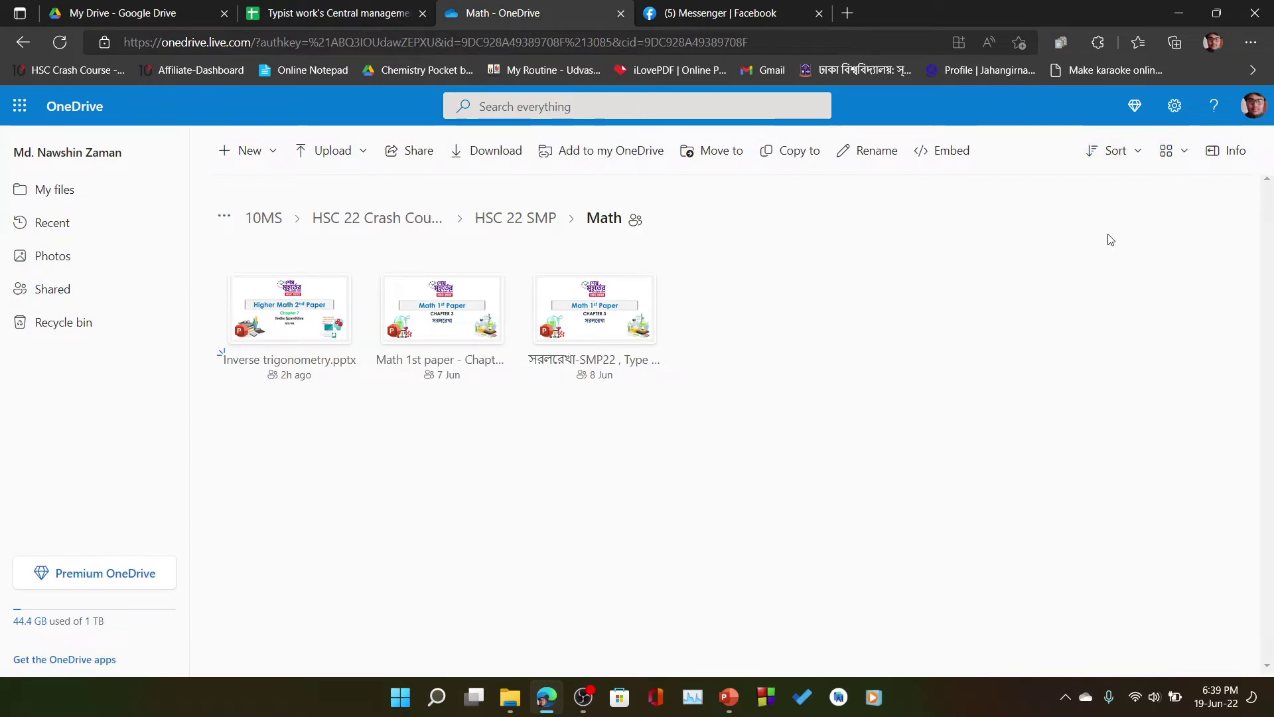
pyautogui.click(1135, 151)
pyautogui.click(59, 42)
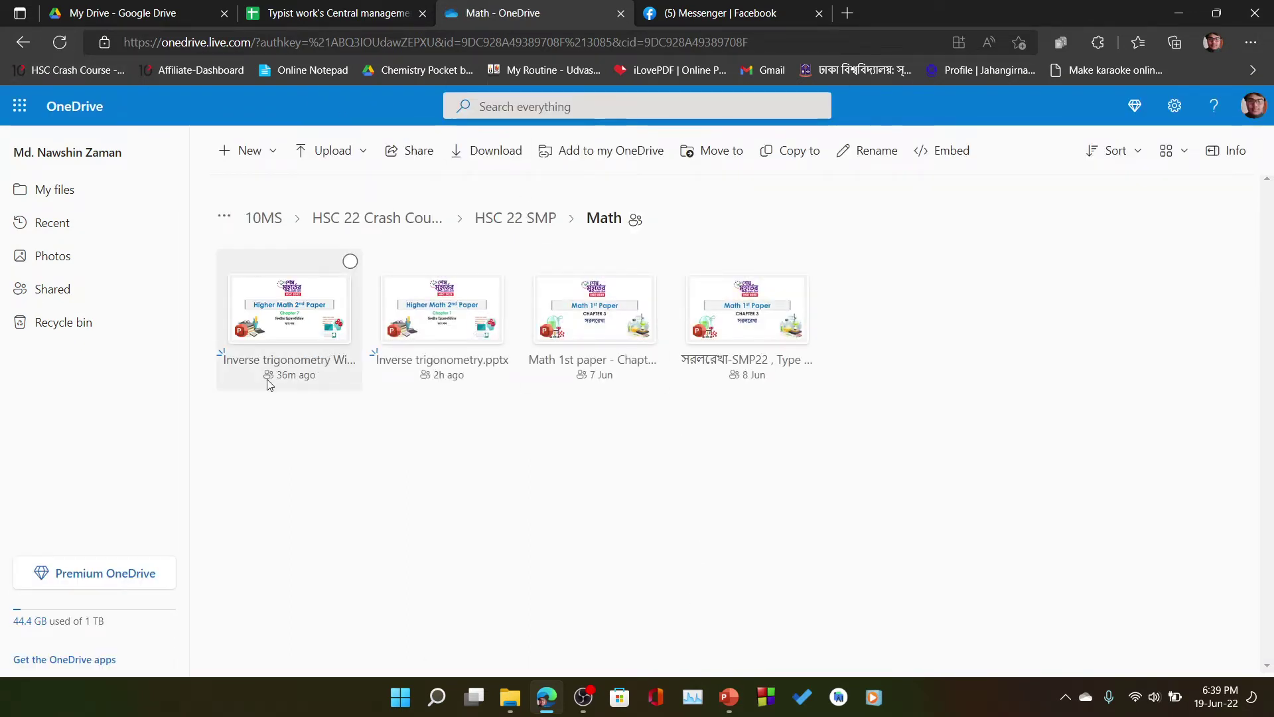
# - Copy the share link for 'Inverse trigonometry With Ans' and return to the tracker
pyautogui.rightClick(323, 361)
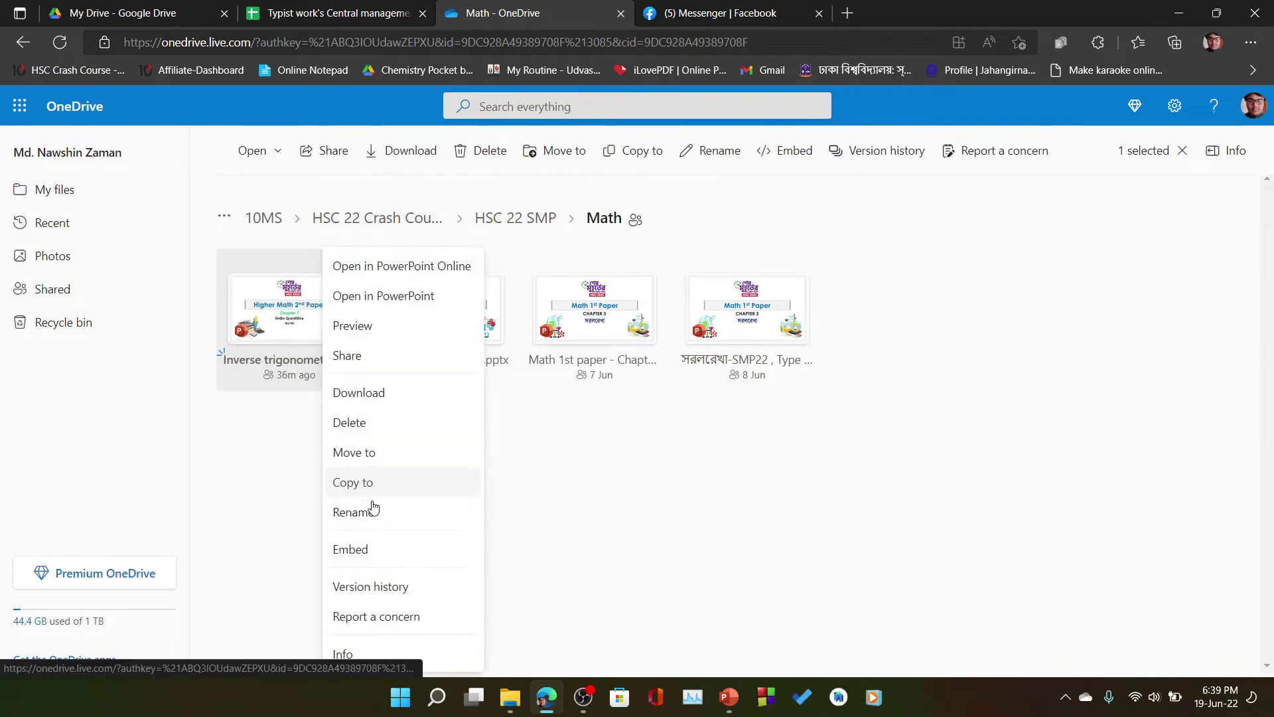
pyautogui.click(362, 359)
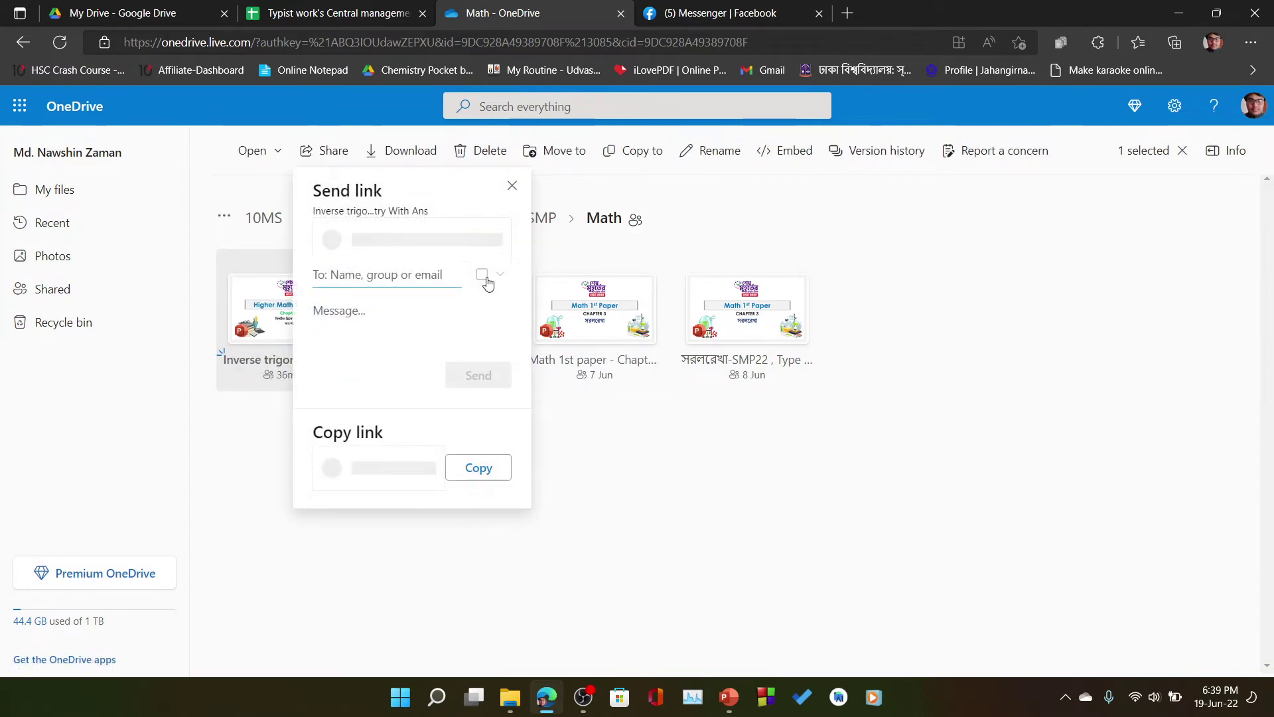
pyautogui.click(546, 467)
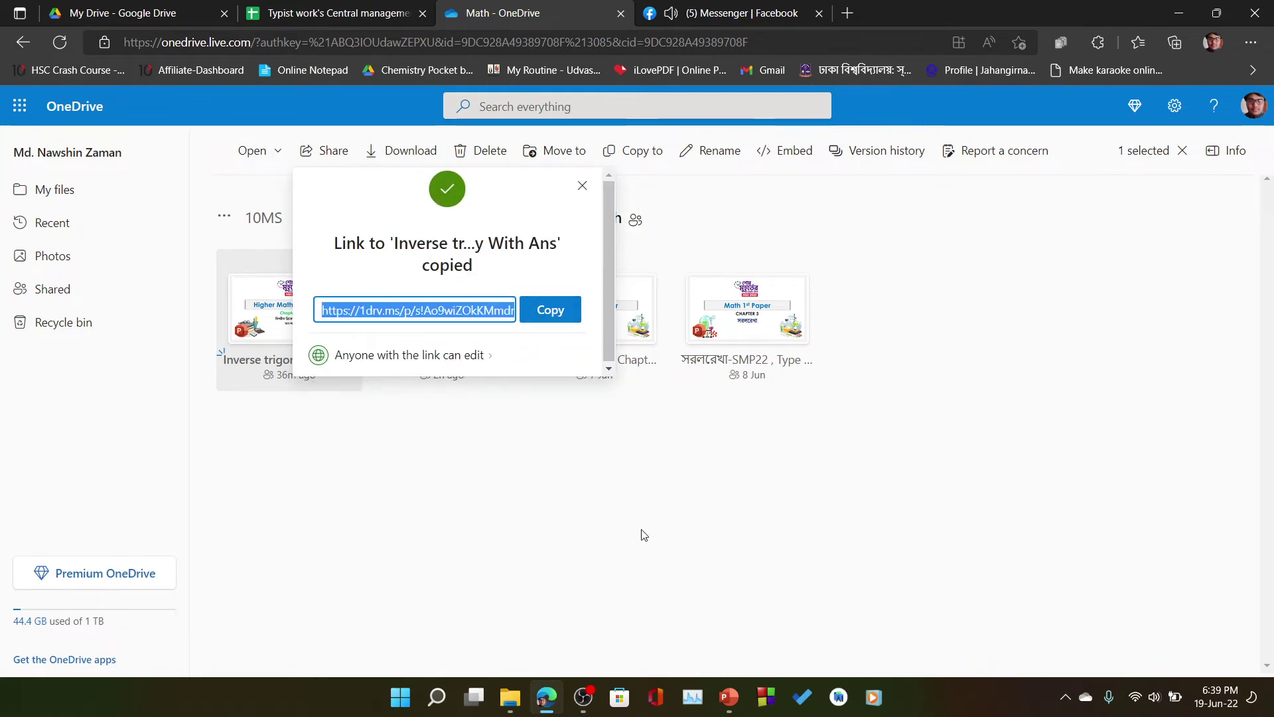
pyautogui.click(392, 12)
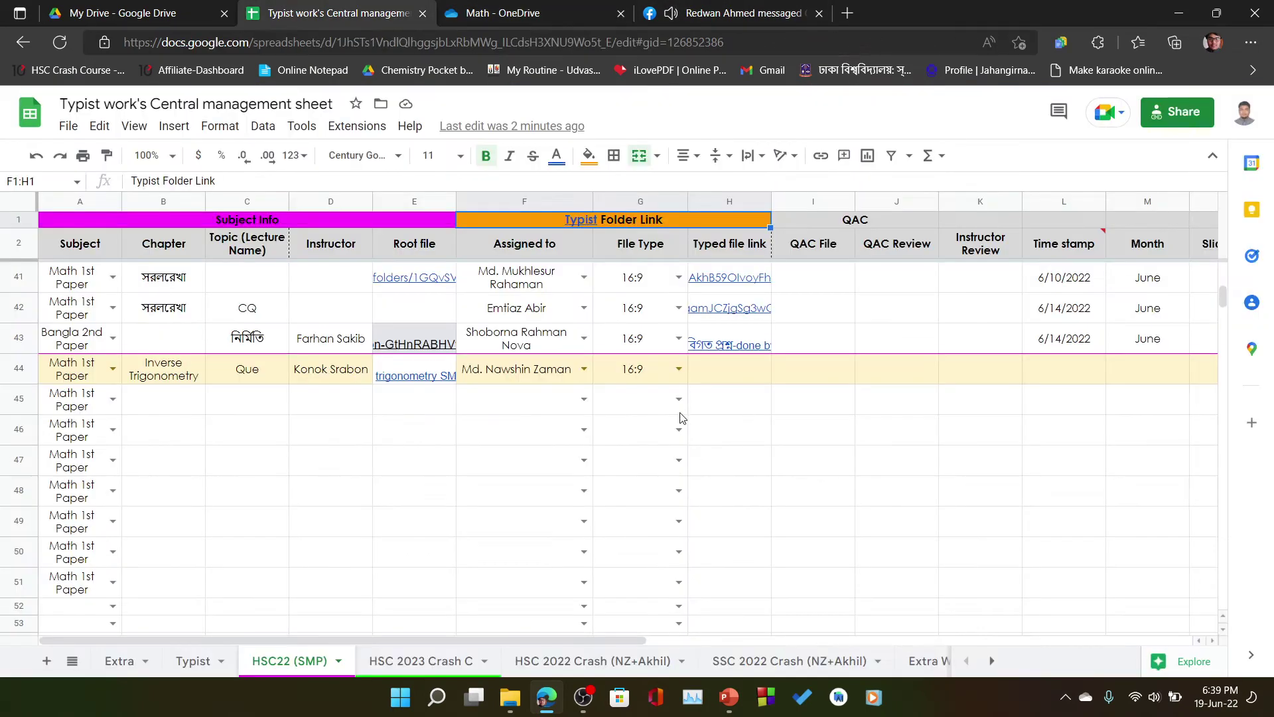
# - Paste the OneDrive link into H44 and set its text wrapping to Wrap
pyautogui.click(740, 375)
pyautogui.write('Inverse trigonometry With Ans')
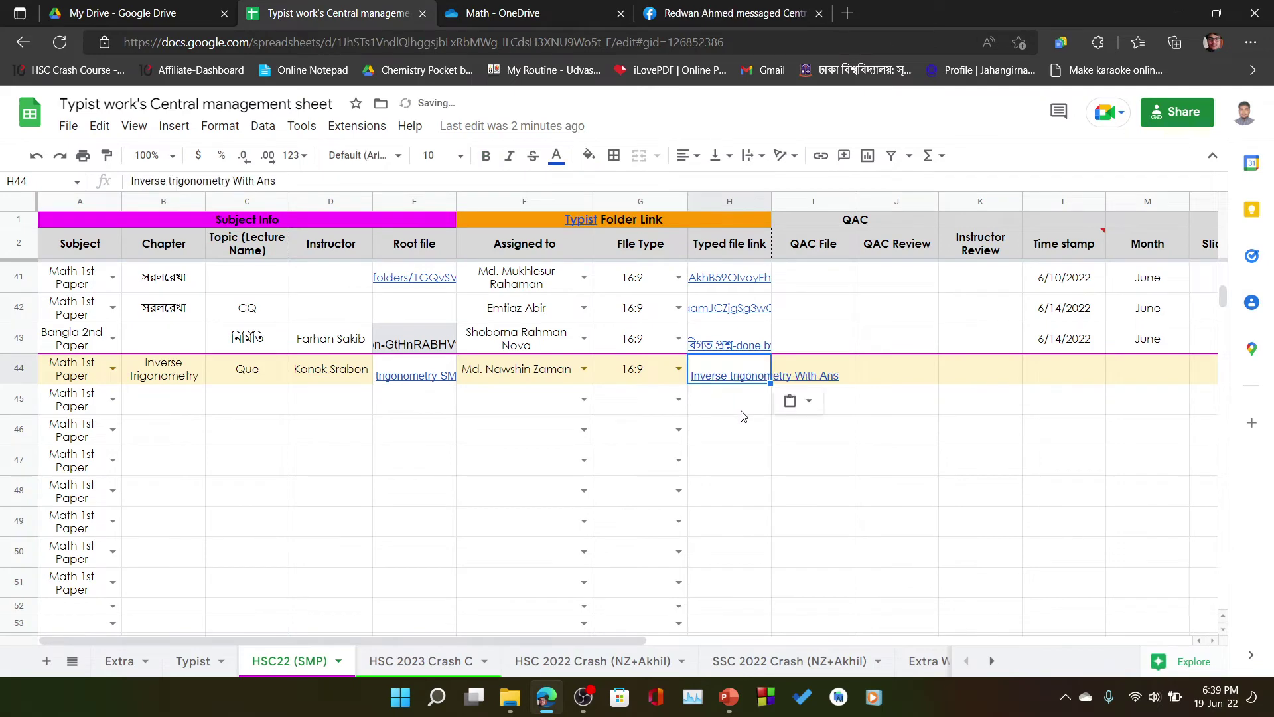
pyautogui.click(760, 159)
pyautogui.click(761, 188)
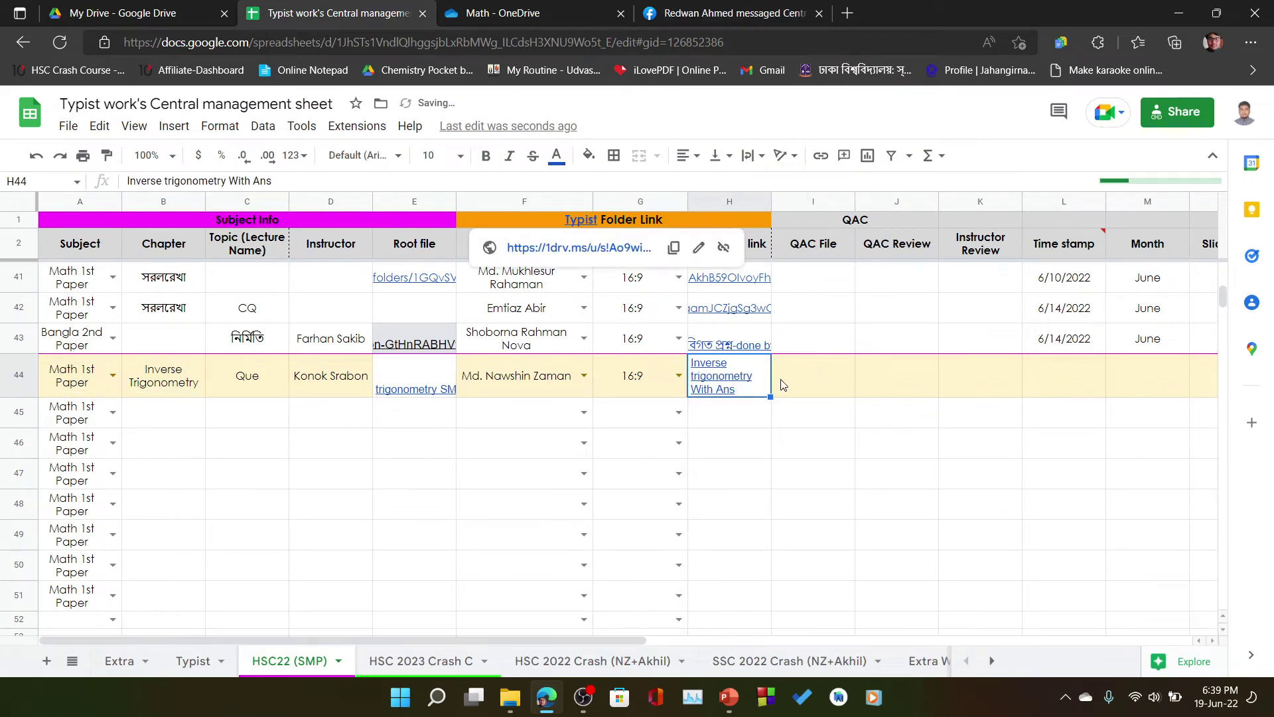
# - Enter June as the month in M44
pyautogui.click(822, 392)
pyautogui.click(919, 379)
pyautogui.click(1069, 381)
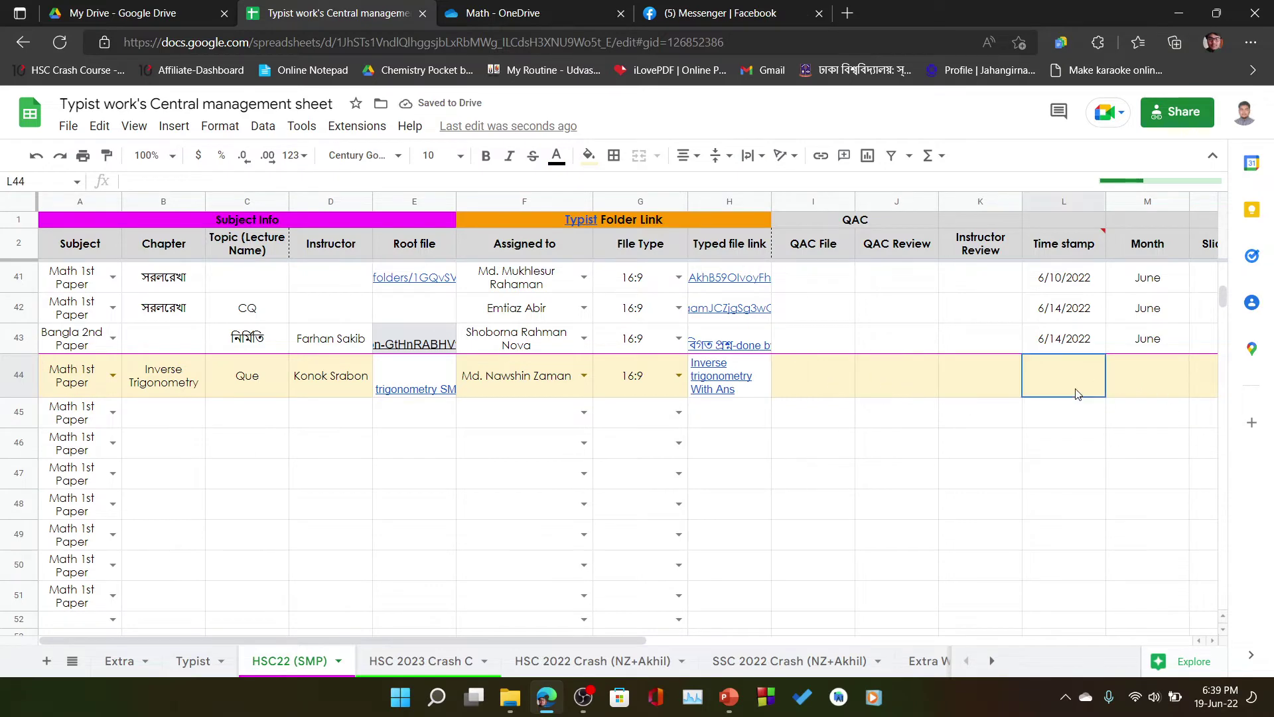
pyautogui.click(1142, 383)
pyautogui.hscroll(2, 1142, 384)
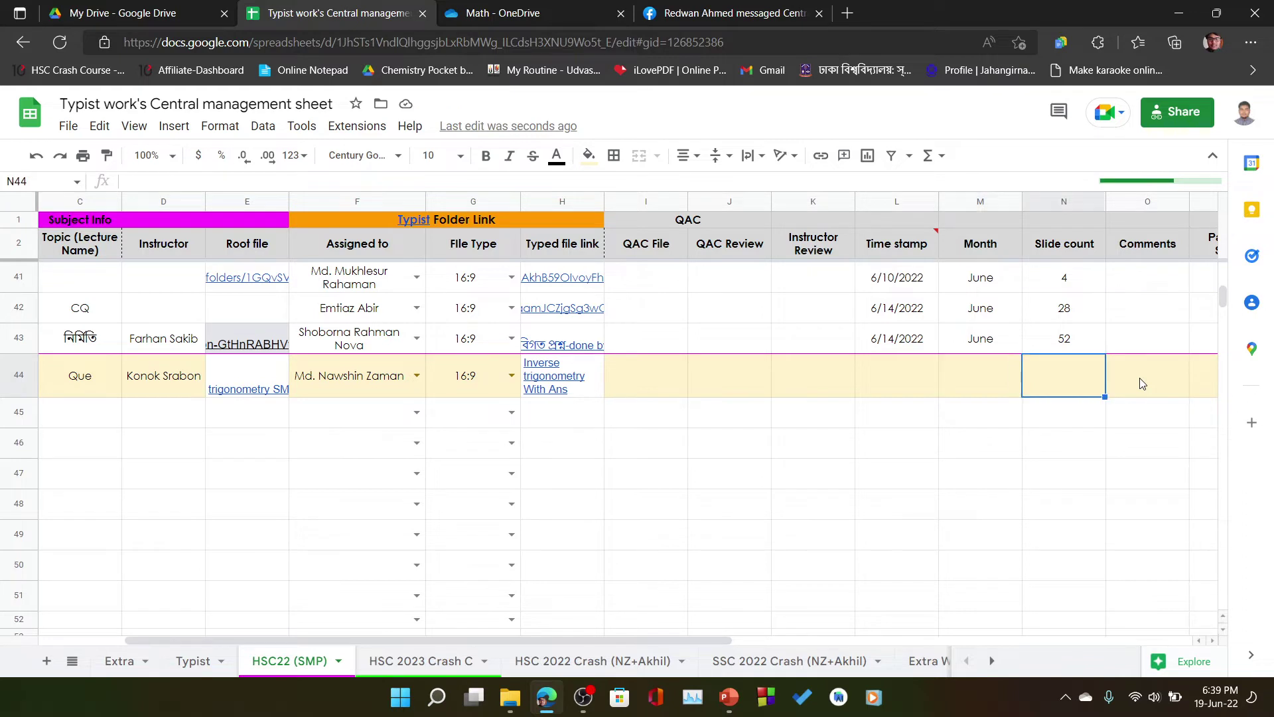
pyautogui.write('June')
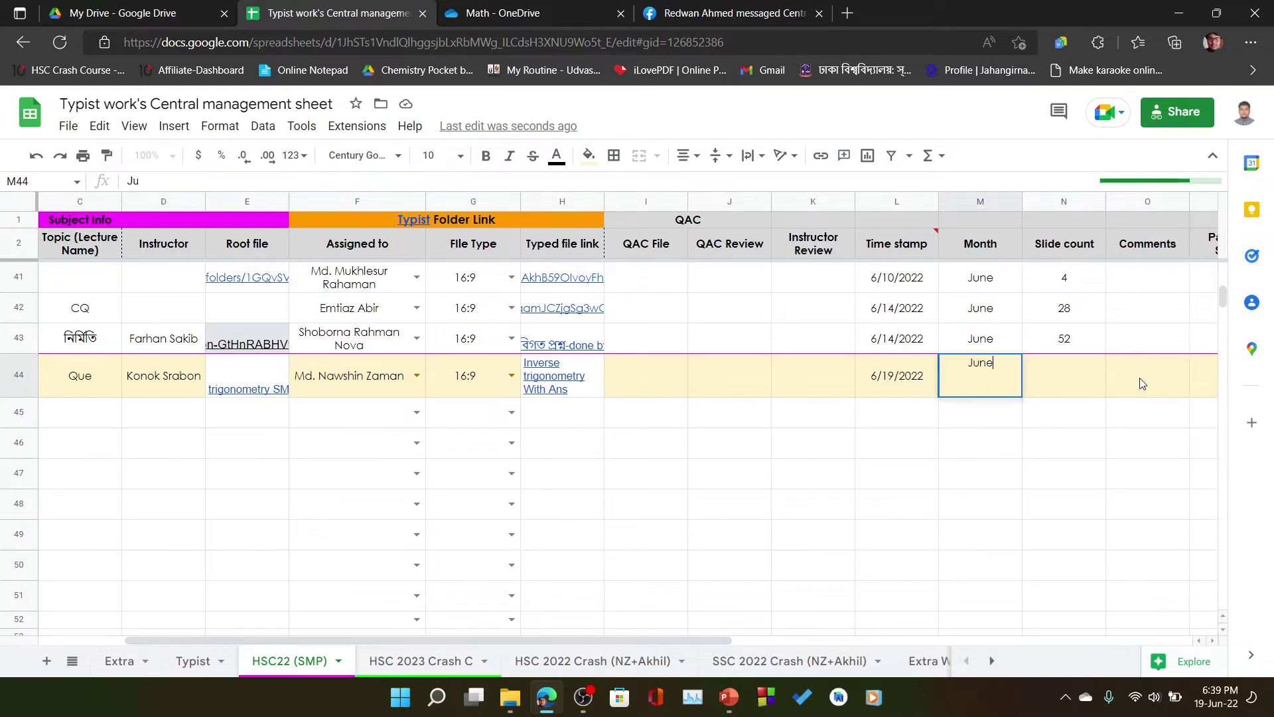
pyautogui.press('Tab')
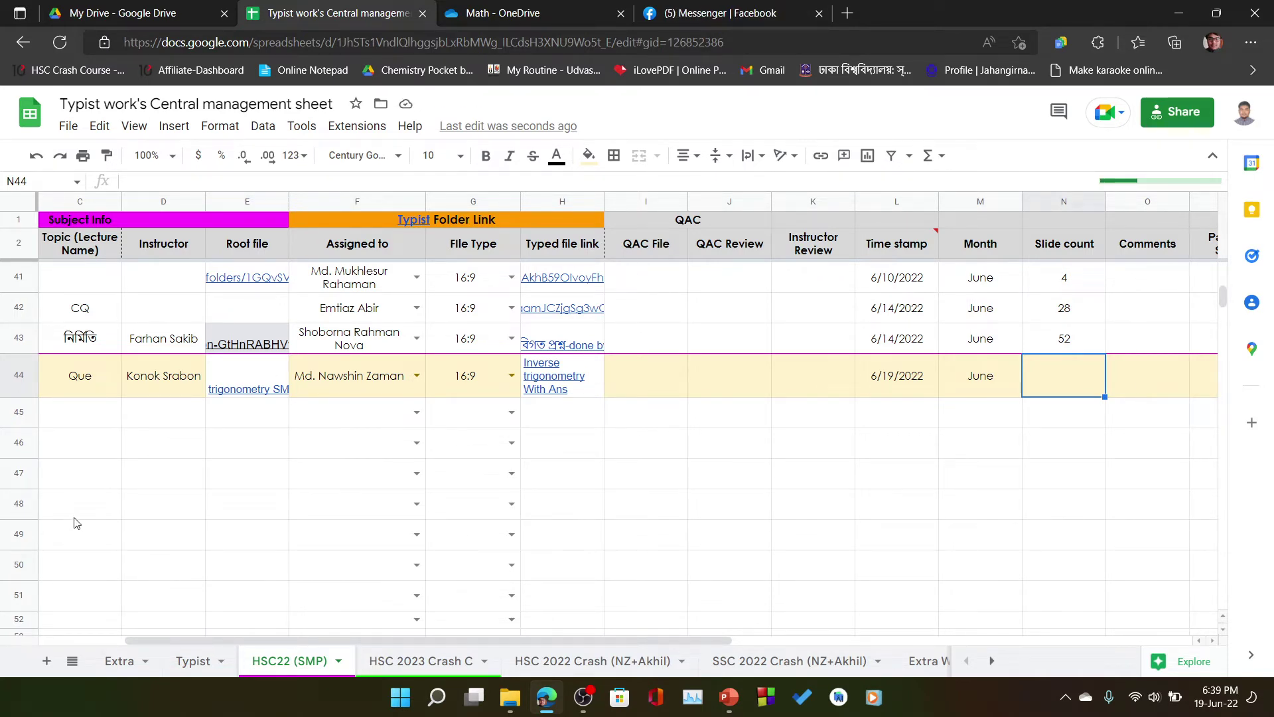
# - Review the completed row 44 and the link stored in H44
pyautogui.click(18, 376)
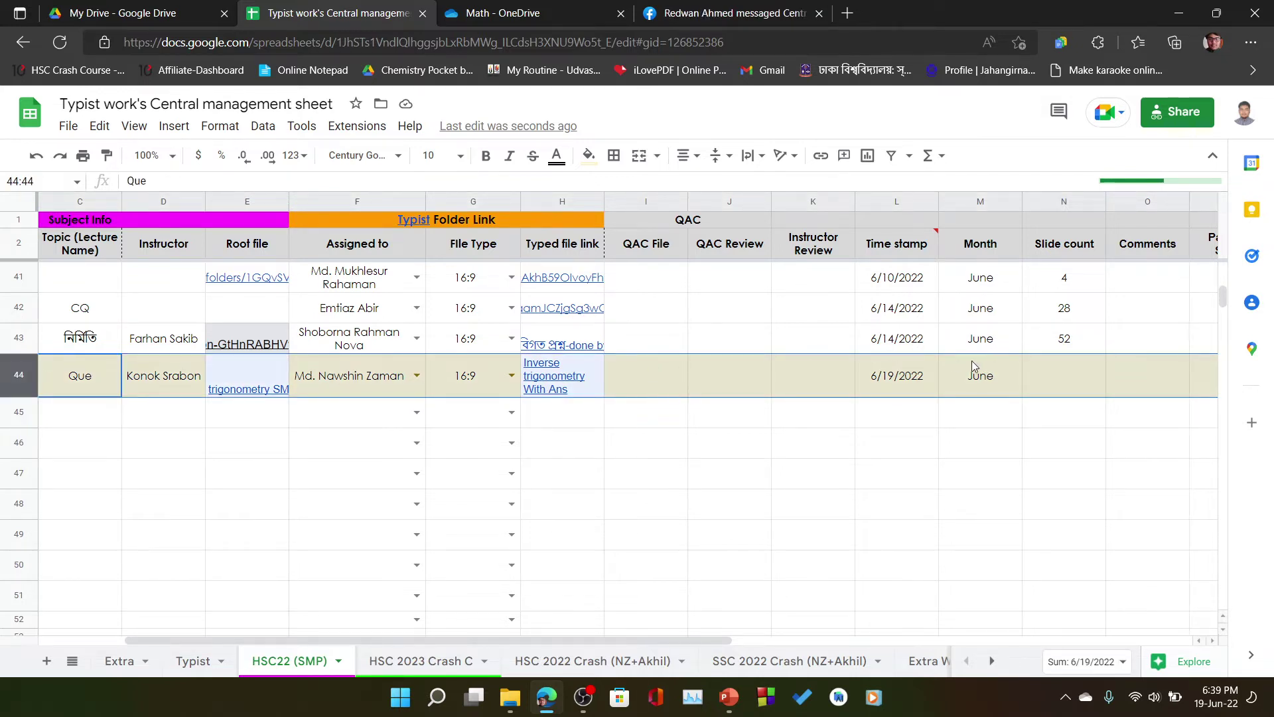
pyautogui.click(1086, 375)
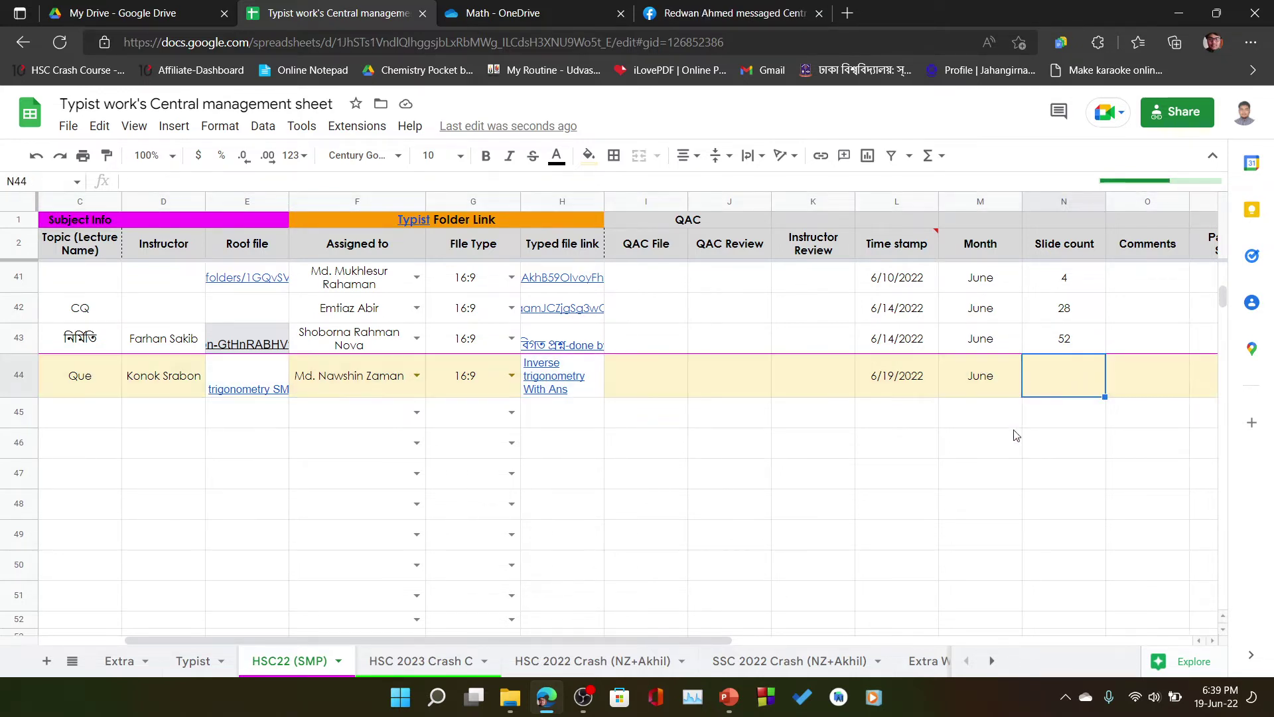
pyautogui.click(525, 364)
pyautogui.click(562, 503)
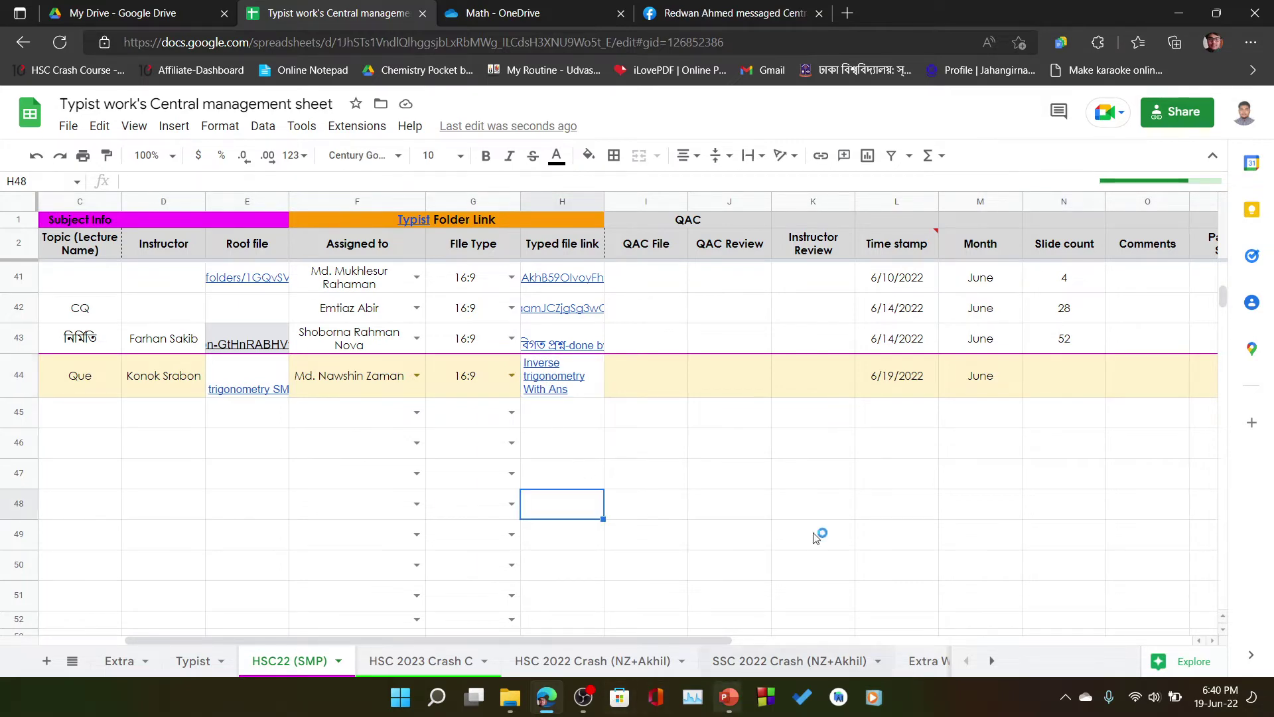
# - Open 'Inverse trigonometry With Ans' from Downloads and bring its PowerPoint window forward
pyautogui.click(1178, 12)
pyautogui.doubleClick(438, 261)
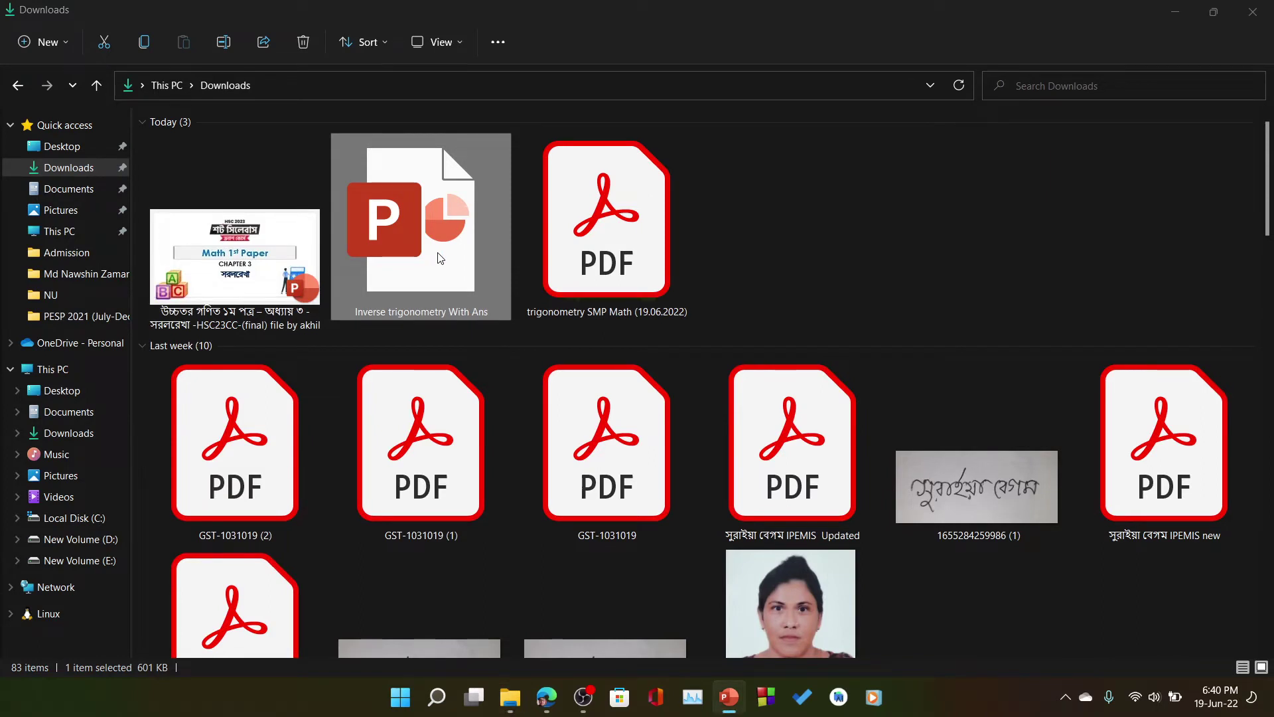
pyautogui.click(918, 305)
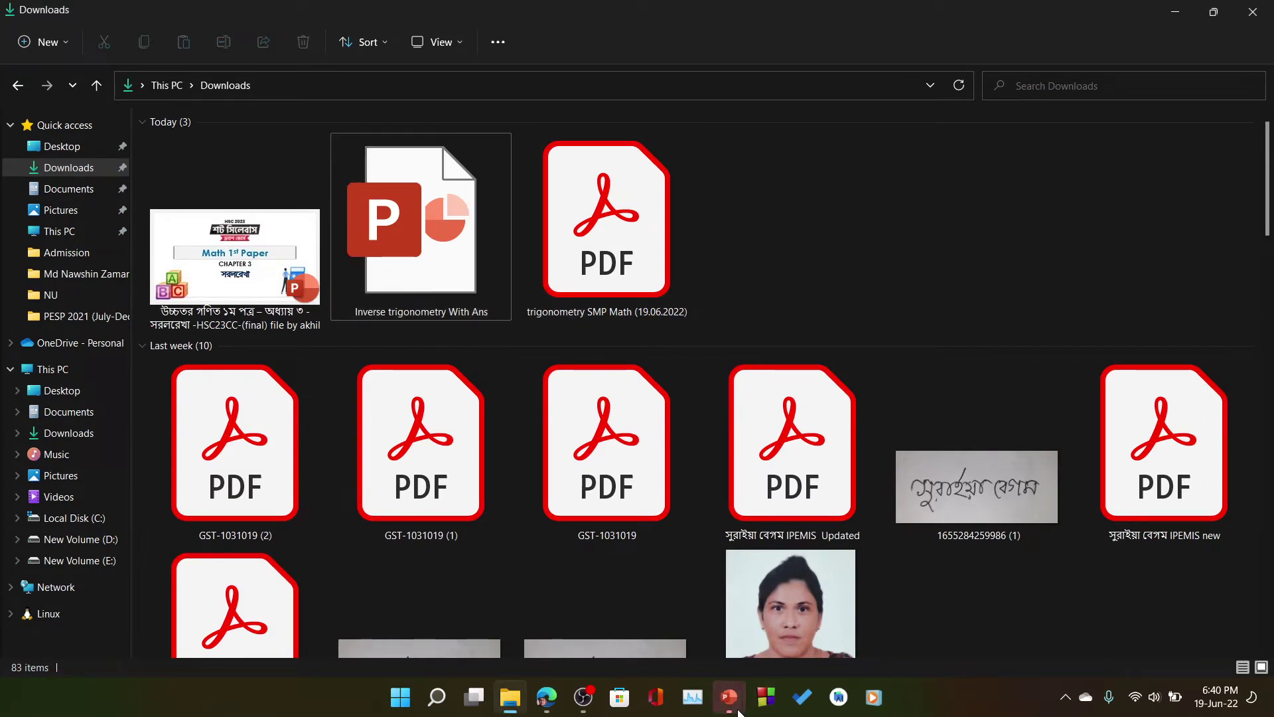
pyautogui.moveTo(739, 713)
pyautogui.click(878, 610)
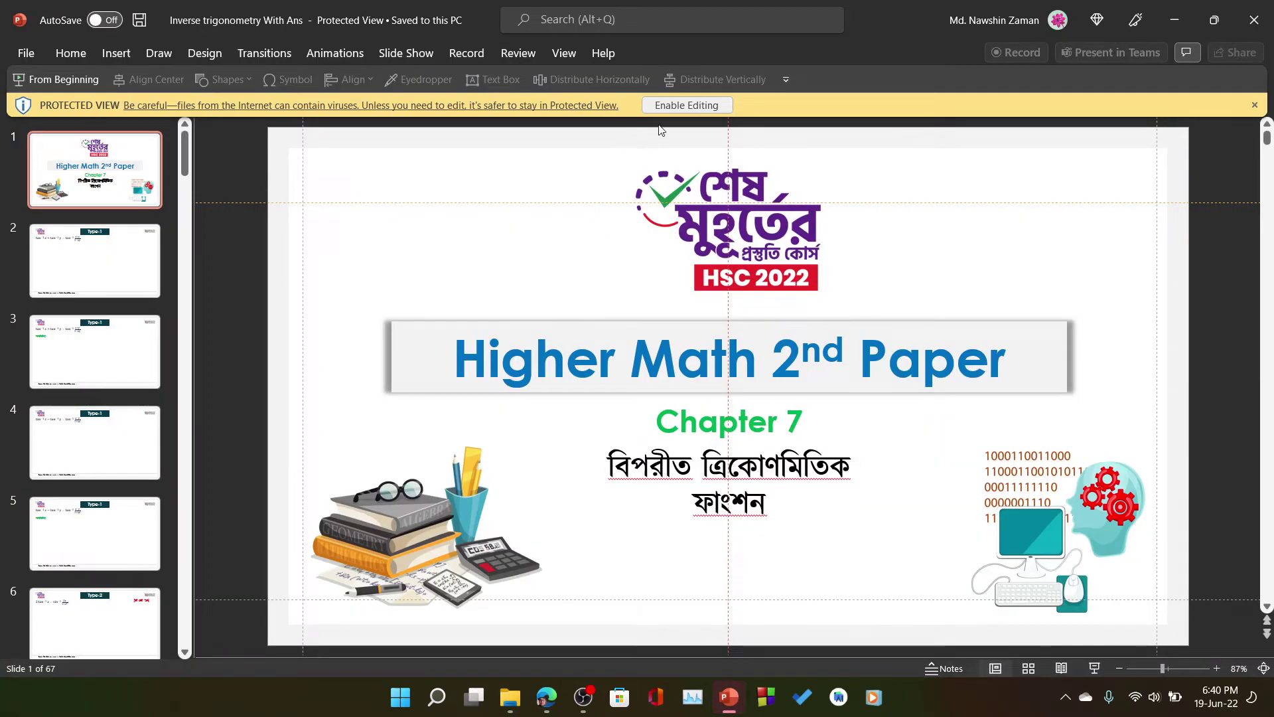